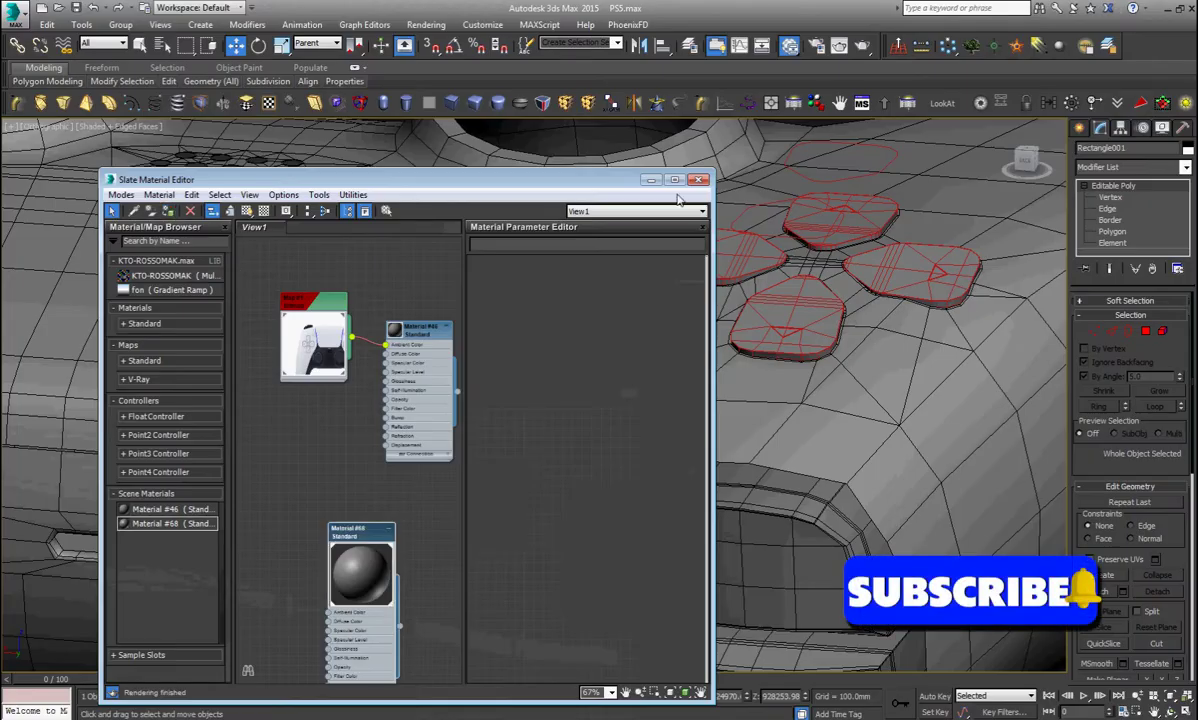
Minimize the Slate Material Editor, then frame and inspect the lower D-pad pad Line007
click(651, 179)
click(775, 337)
key(z)
alt+middle_drag(700, 380, 646, 421)
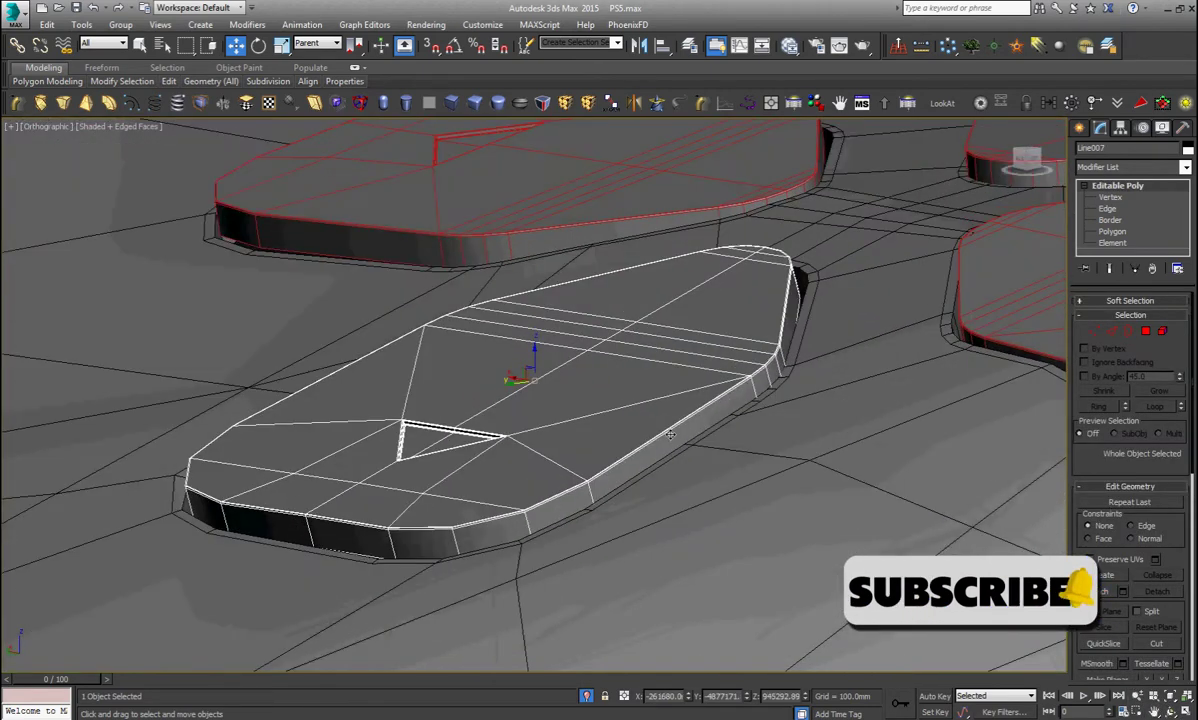
scroll(585, 475, up, 3)
scroll(585, 475, up, 2)
scroll(570, 482, down, 2)
scroll(563, 486, down, 5)
scroll(563, 486, down, 5)
scroll(529, 399, up, 2)
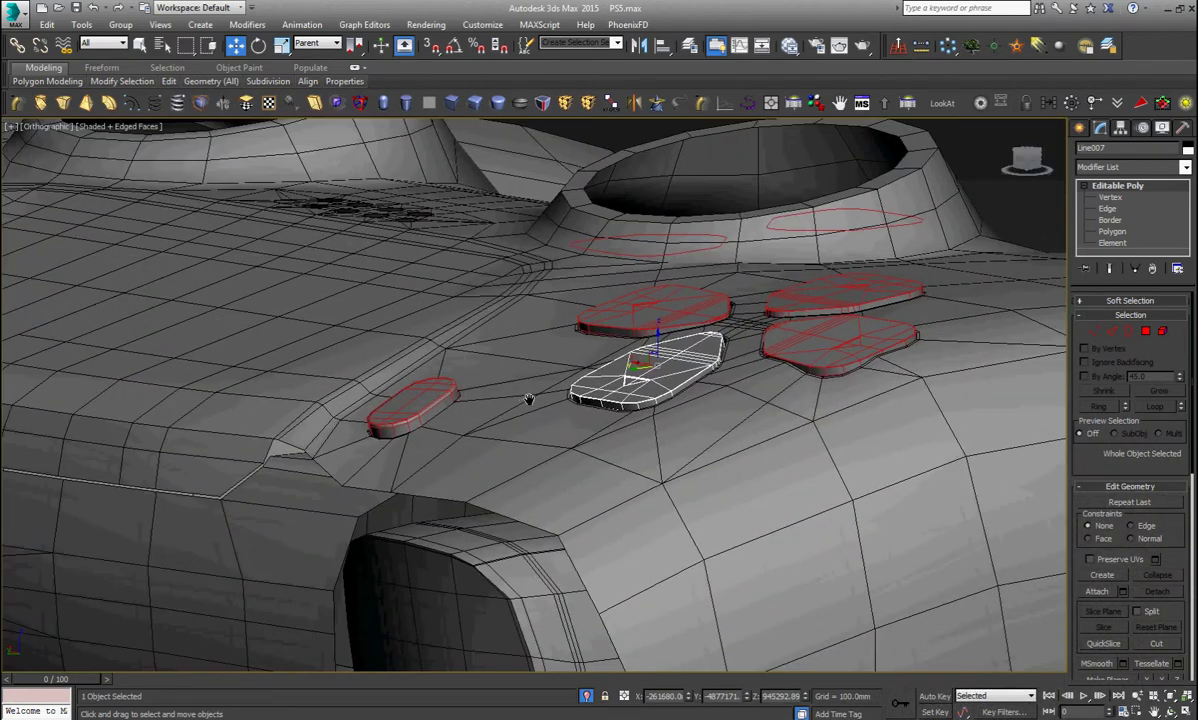
Compare the pads with the controller reference photo, then select the controller body mesh
key(alt+Tab)
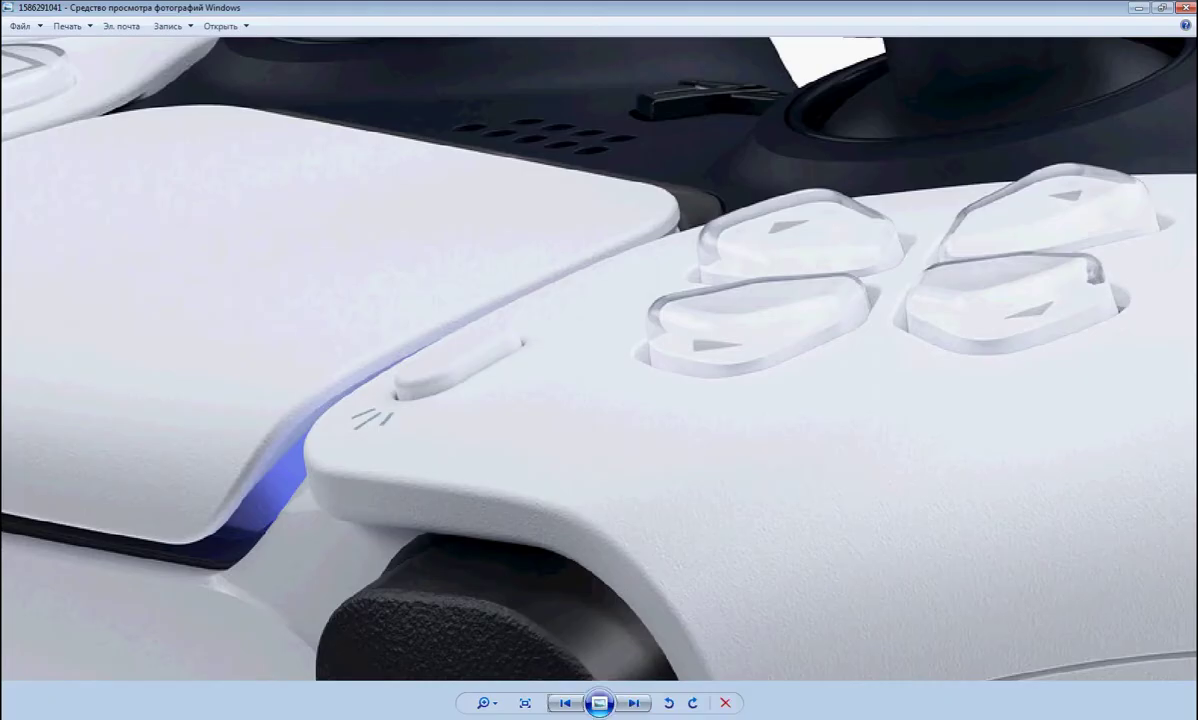
key(alt+Tab)
middle_drag(342, 366, 586, 425)
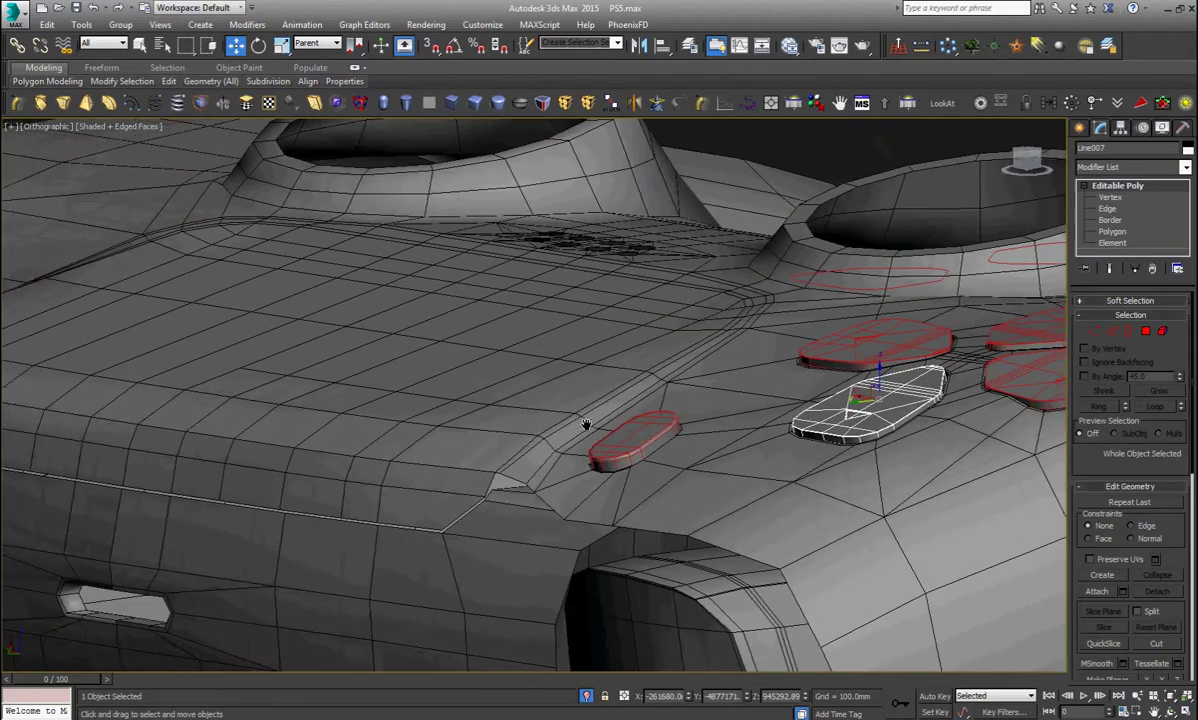
click(440, 485)
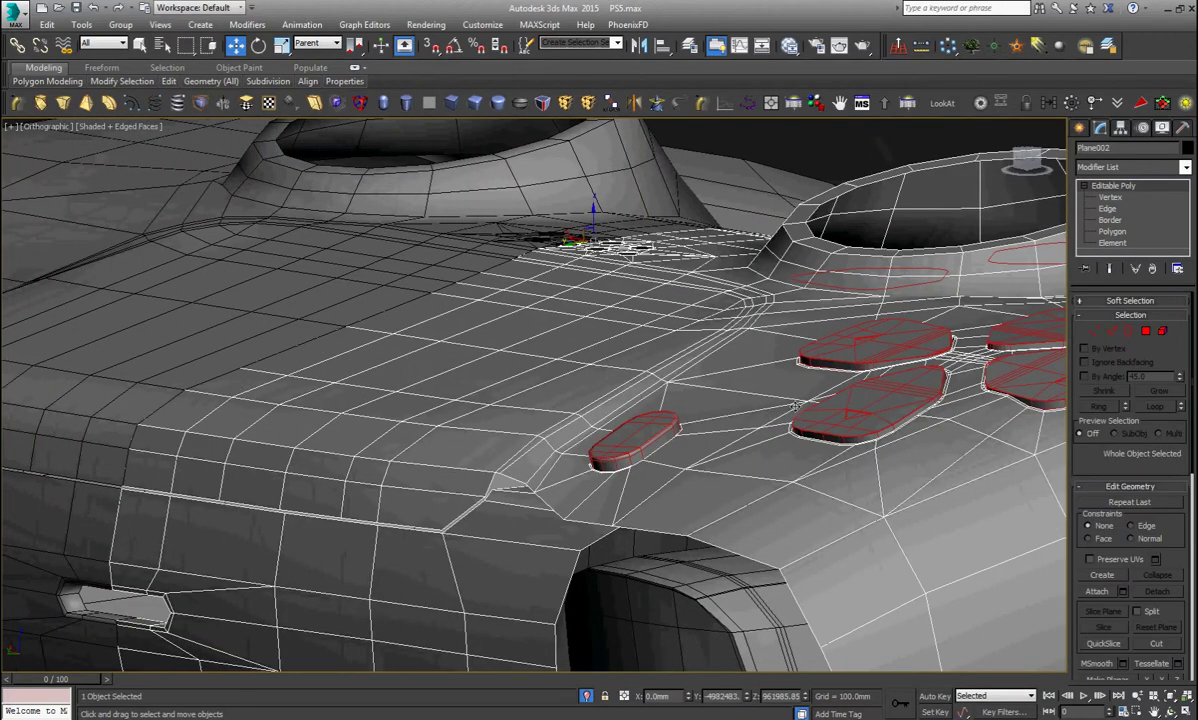
At Polygon level, select the body polygons along the upper and upper-left edges of Plane002
click(1112, 231)
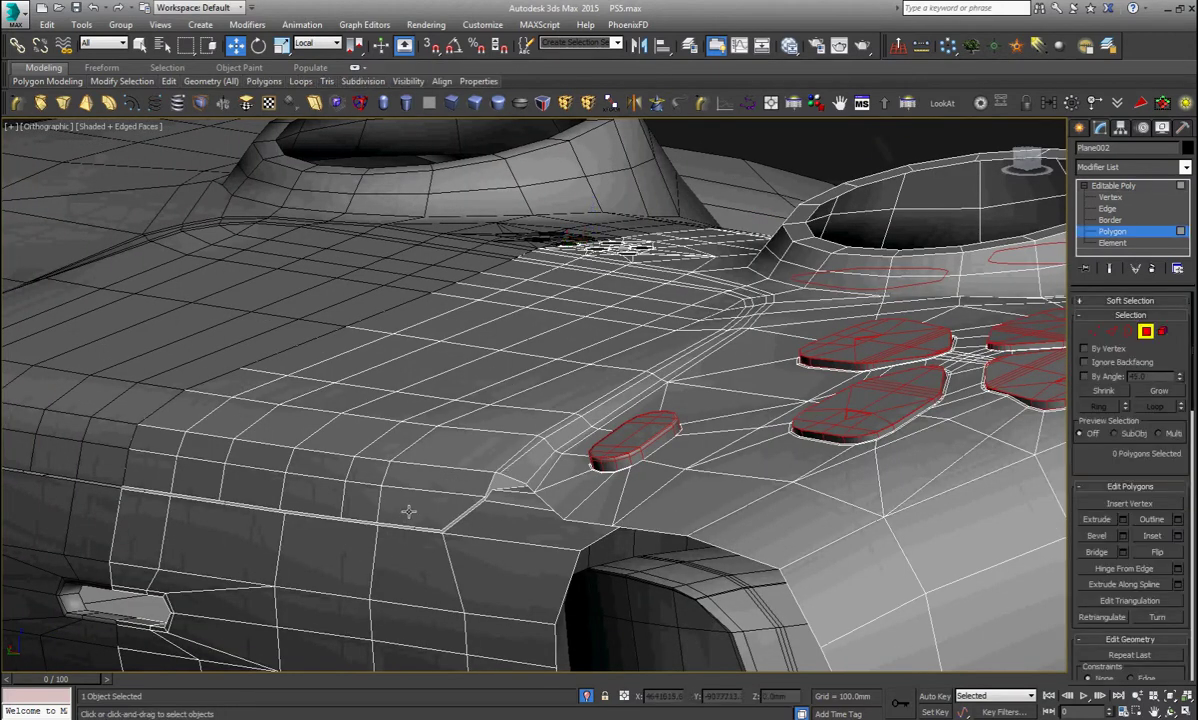
click(388, 486)
ctrl+click(358, 484)
ctrl+click(337, 491)
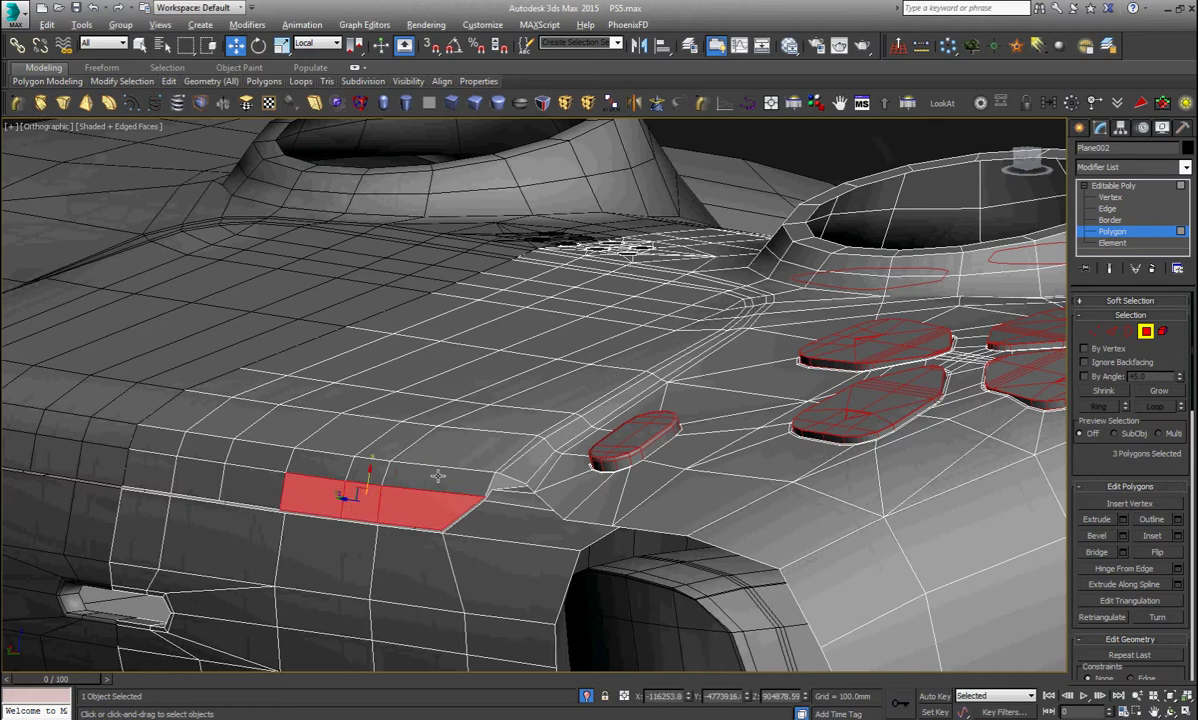
alt+middle_drag(437, 476, 436, 497)
ctrl+click(432, 497)
ctrl+click(155, 350)
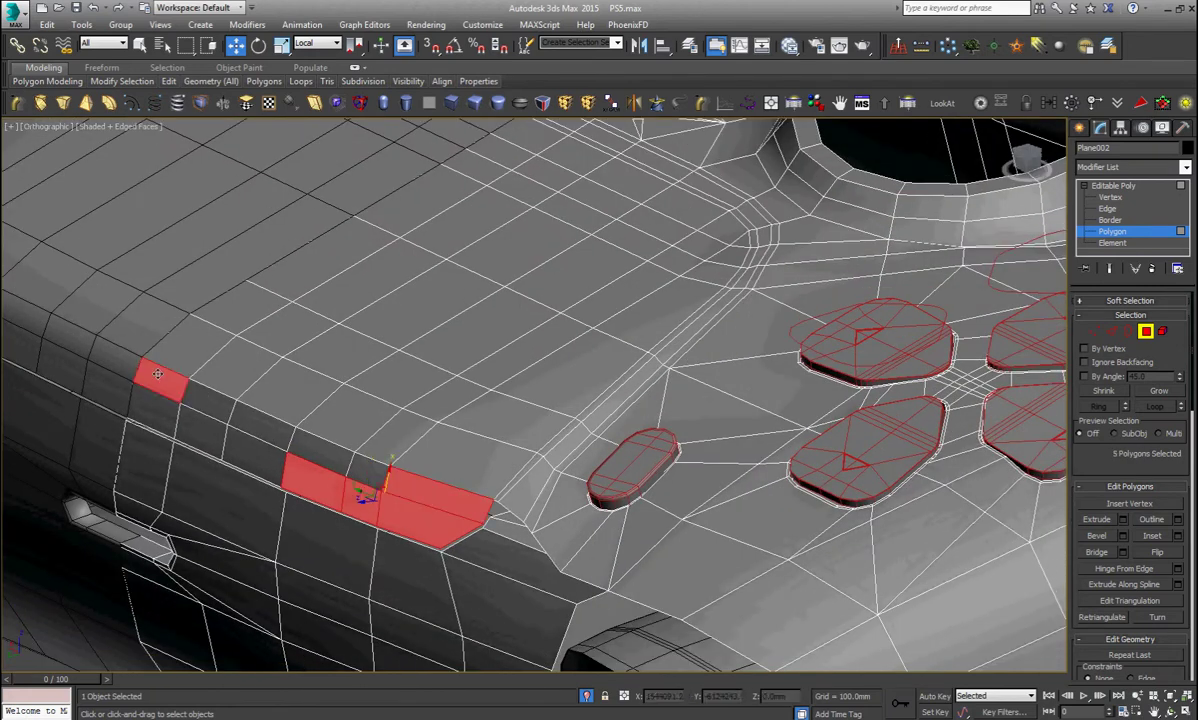
ctrl+click(150, 402)
ctrl+click(205, 340)
ctrl+click(252, 345)
ctrl+click(205, 405)
ctrl+click(210, 410)
ctrl+click(255, 420)
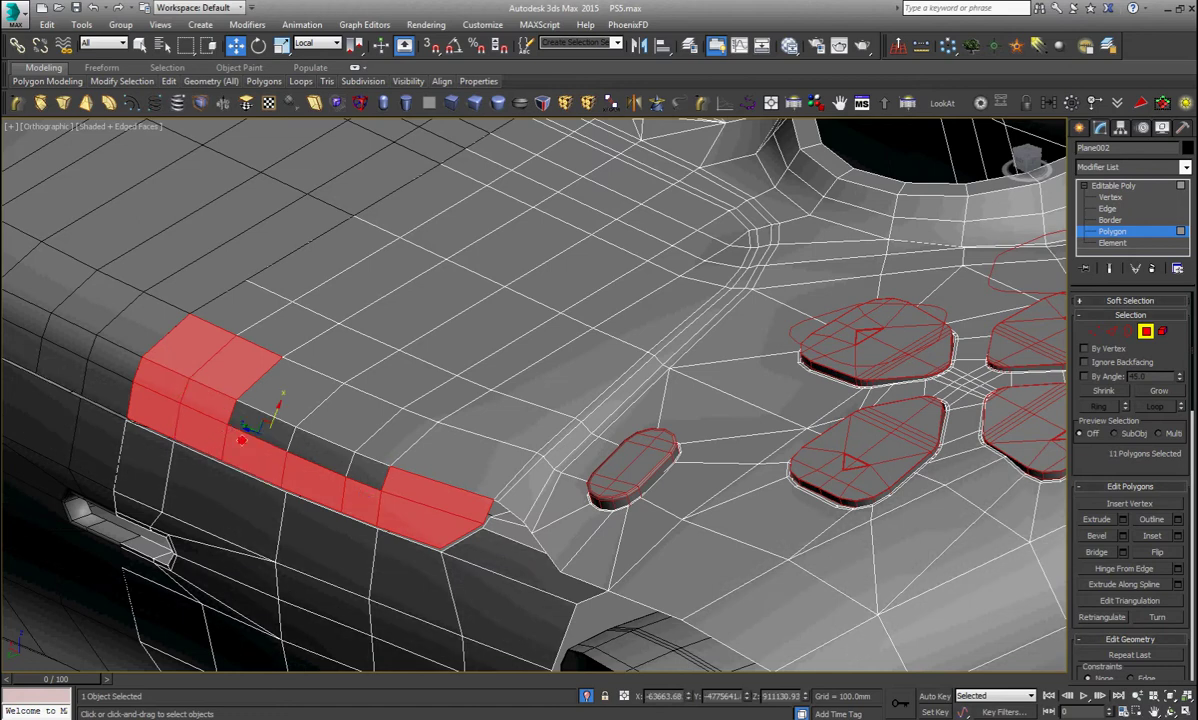
ctrl+click(250, 395)
ctrl+click(275, 370)
ctrl+click(330, 335)
ctrl+click(270, 315)
Box-add the panel polygons above the selection and along the lower and lower-right strips
ctrl+drag(200, 160, 441, 318)
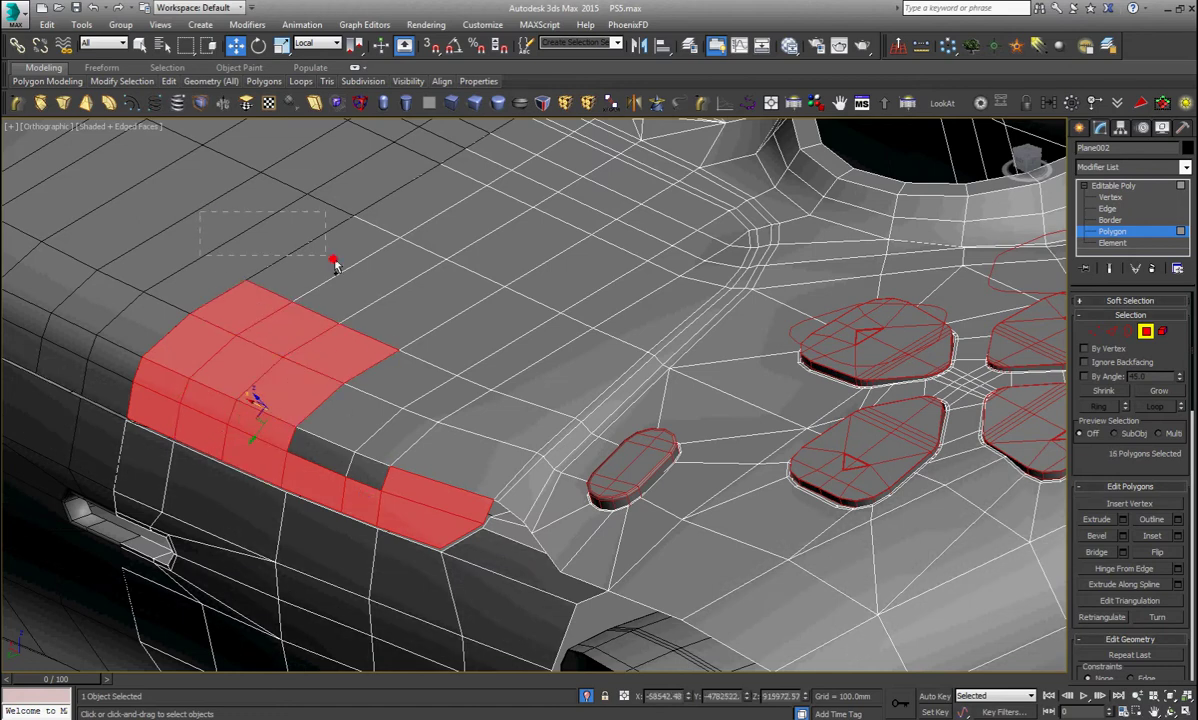
mouse_move(441, 318)
alt+middle_down()
mouse_move(460, 361)
mouse_move(413, 400)
alt+middle_up()
ctrl+drag(396, 352, 460, 453)
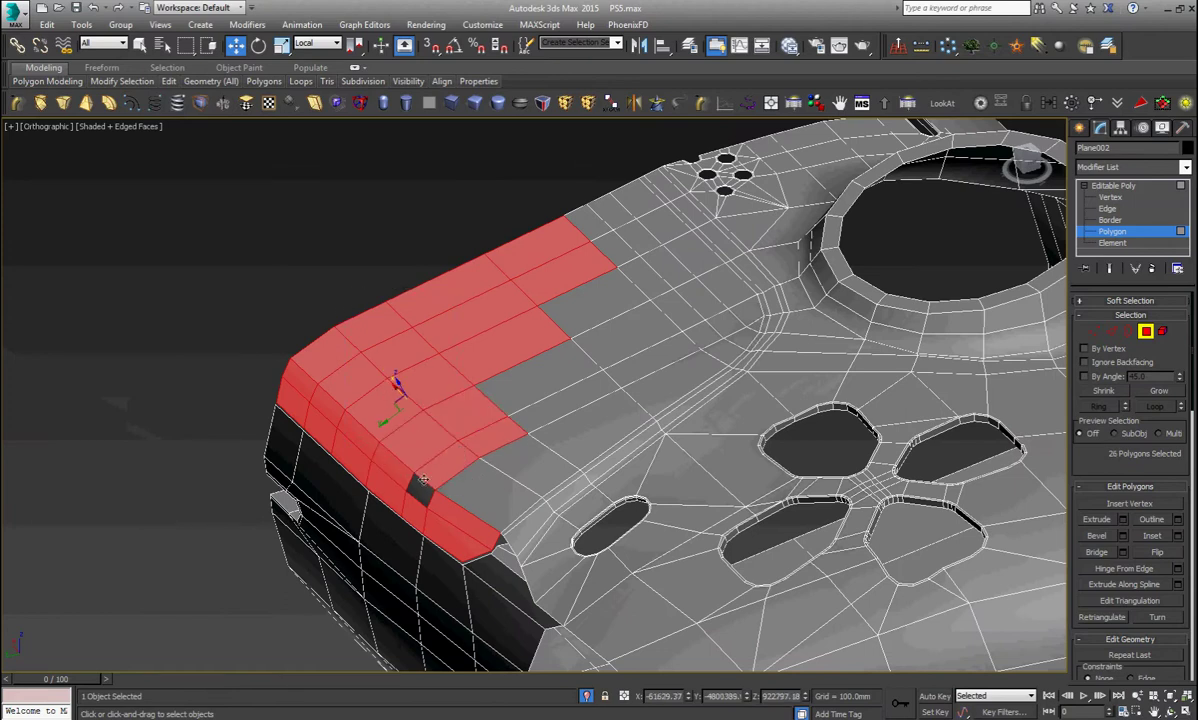
ctrl+drag(532, 468, 538, 398)
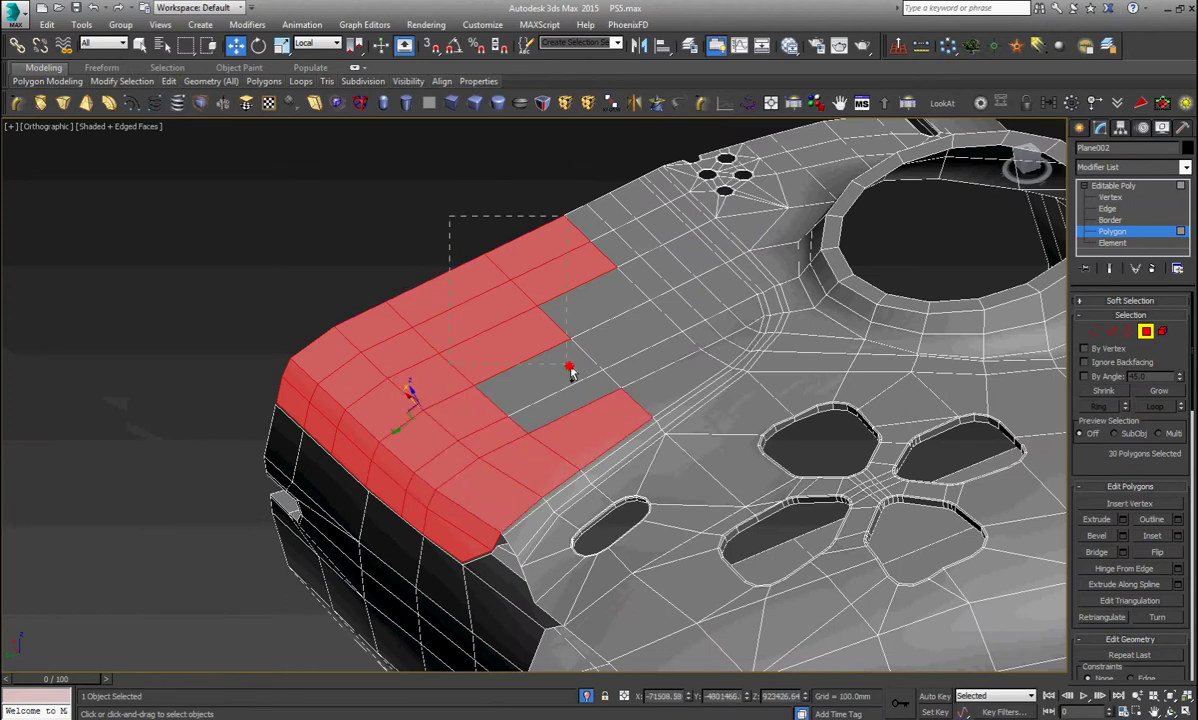
ctrl+drag(603, 418, 604, 418)
mouse_move(604, 418)
alt+middle_down()
mouse_move(628, 361)
mouse_move(535, 401)
mouse_move(478, 388)
alt+middle_up()
scroll(580, 360, up, 4)
ctrl+drag(648, 452, 648, 450)
alt+middle_drag(627, 449, 634, 340)
Fill the notch gaps on the lower-right edge to complete the 54-polygon panel selection
ctrl+click(606, 342)
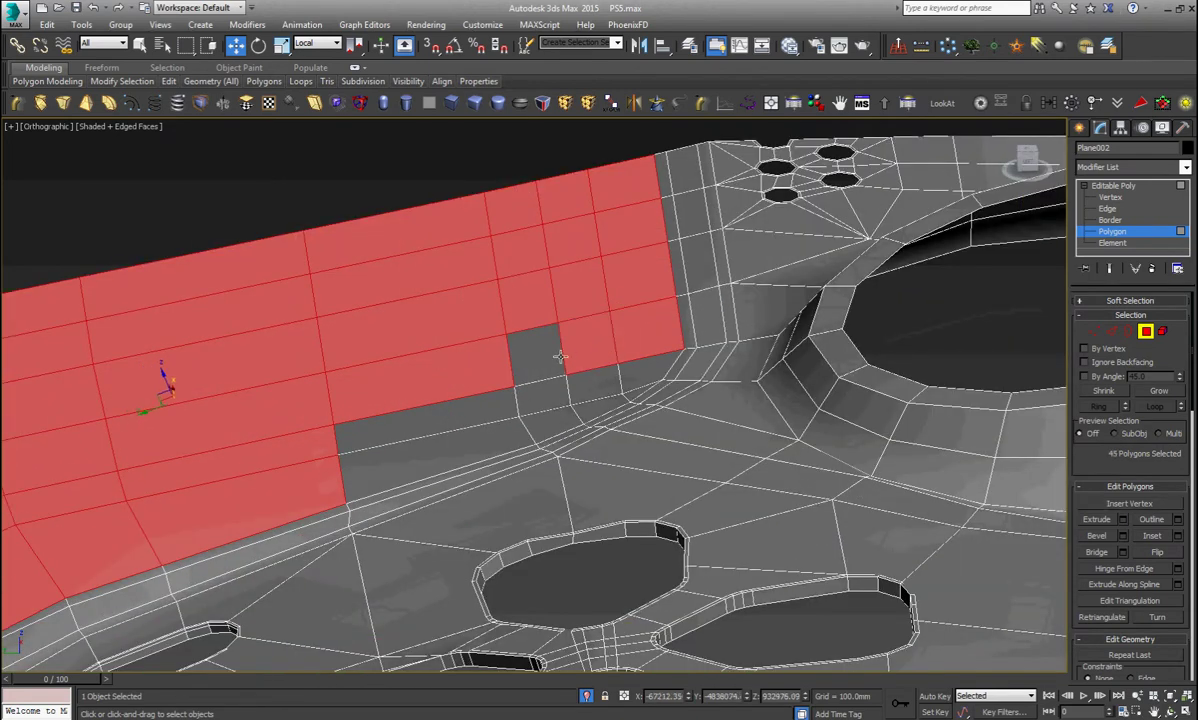
ctrl+click(530, 345)
ctrl+click(484, 401)
ctrl+click(543, 400)
ctrl+click(540, 402)
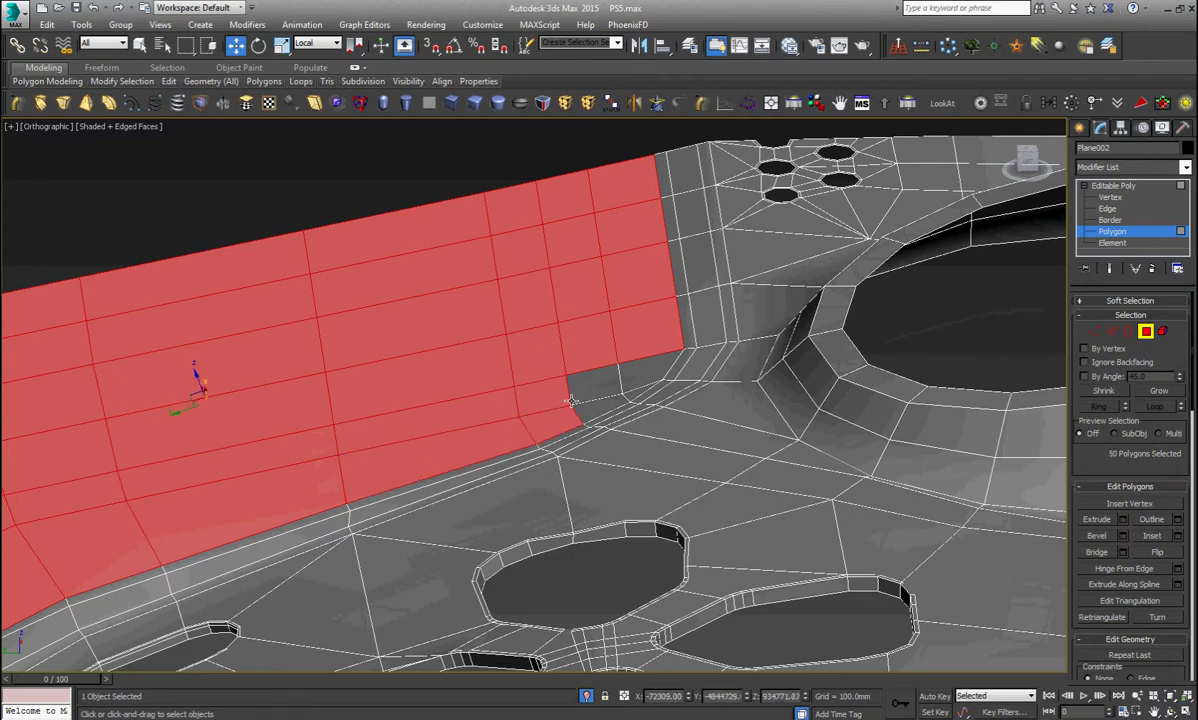
ctrl+click(552, 378)
ctrl+click(572, 386)
ctrl+click(605, 372)
ctrl+click(610, 370)
alt+middle_drag(610, 370, 533, 470)
scroll(533, 490, up, 5)
scroll(533, 490, down, 4)
alt+middle_drag(660, 430, 636, 451)
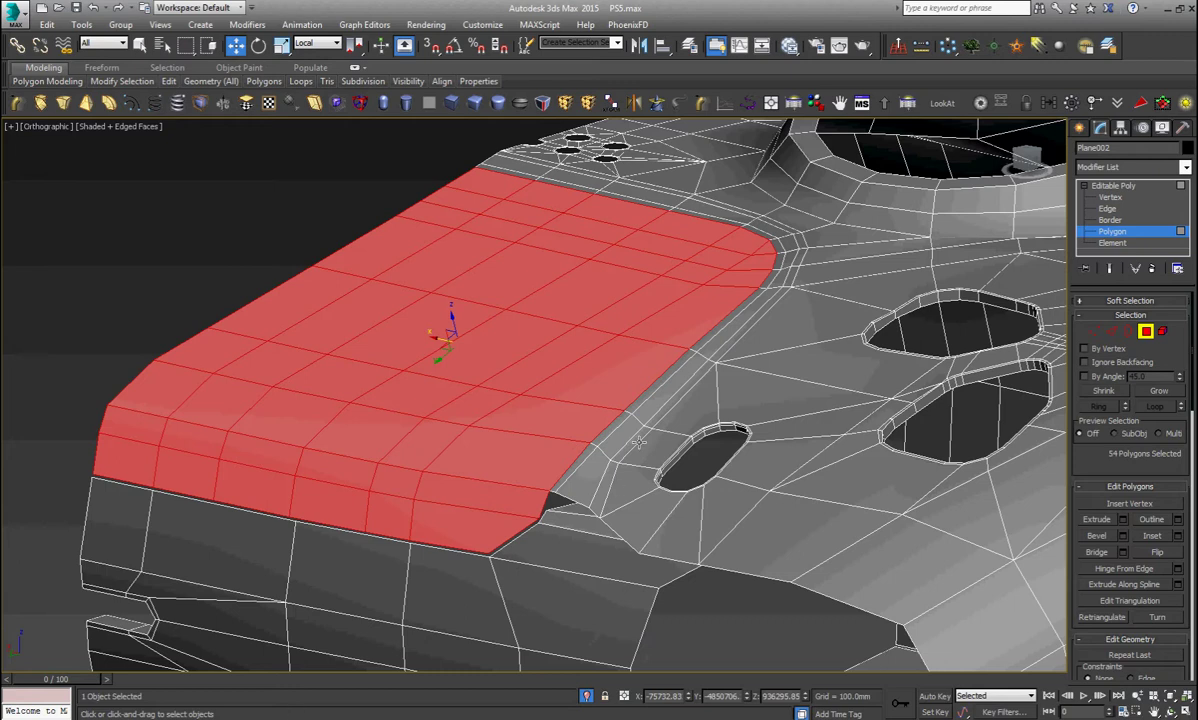
alt+middle_drag(638, 441, 617, 445)
Detach the selected polygons as Object001 and select the new panel object
right_click(616, 447)
click(617, 454)
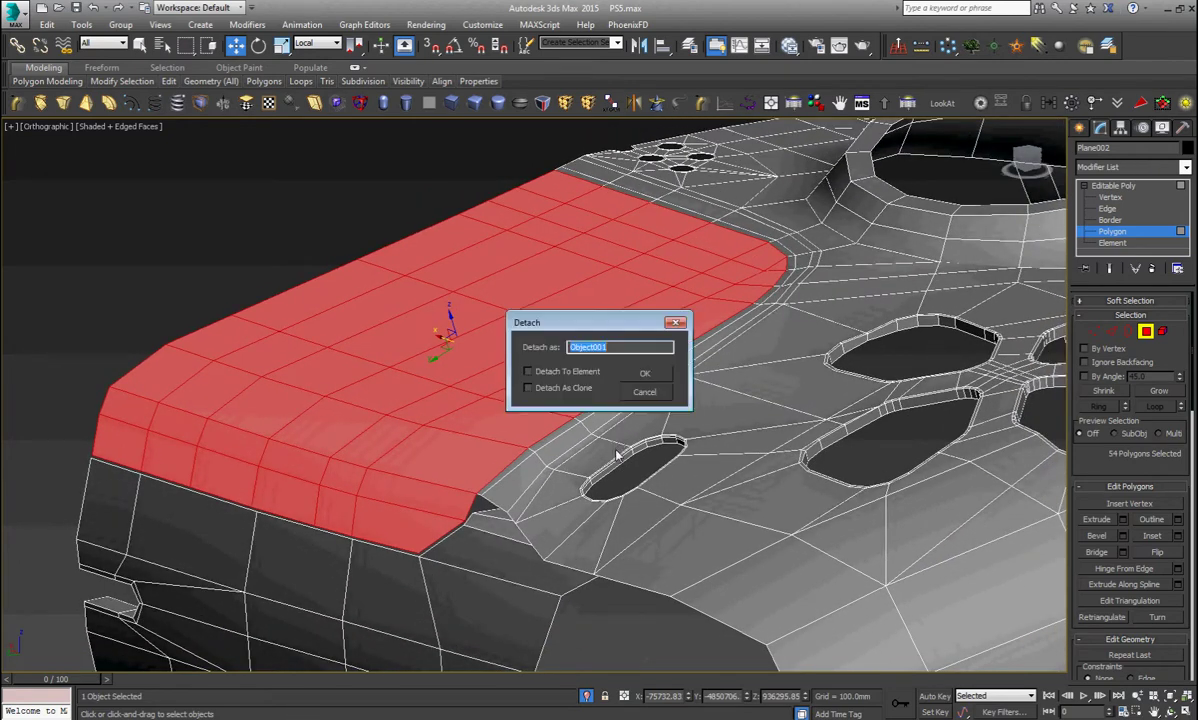
click(644, 373)
click(1110, 186)
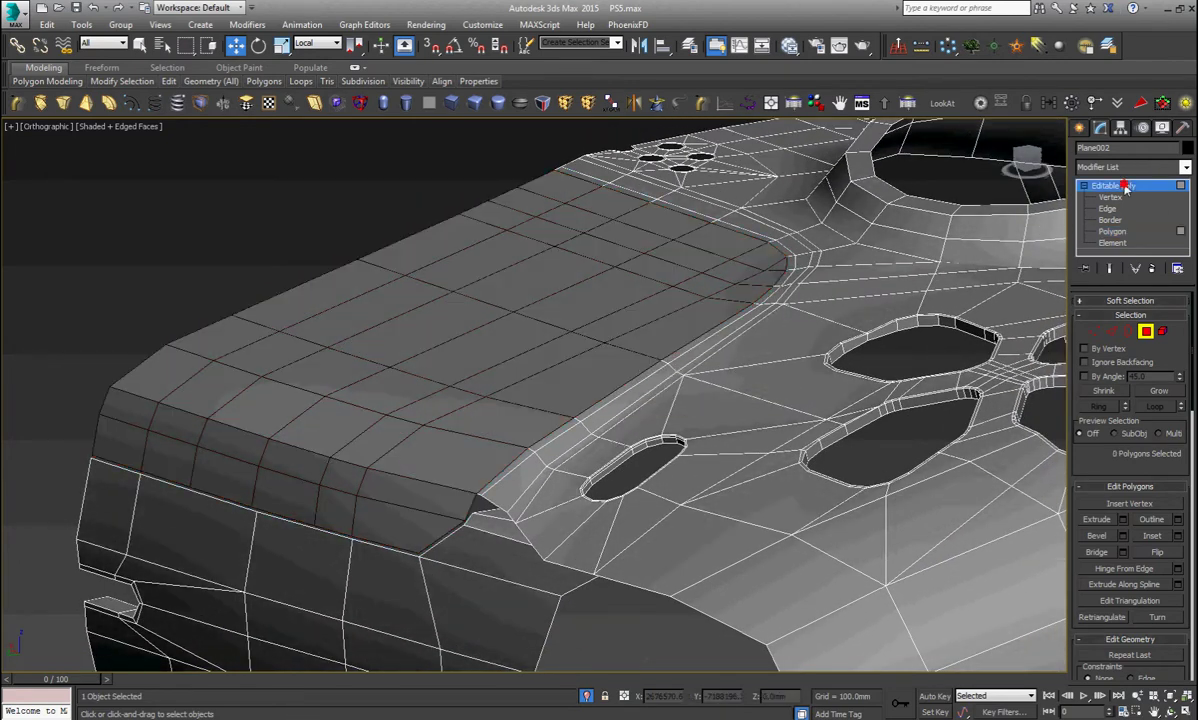
click(672, 321)
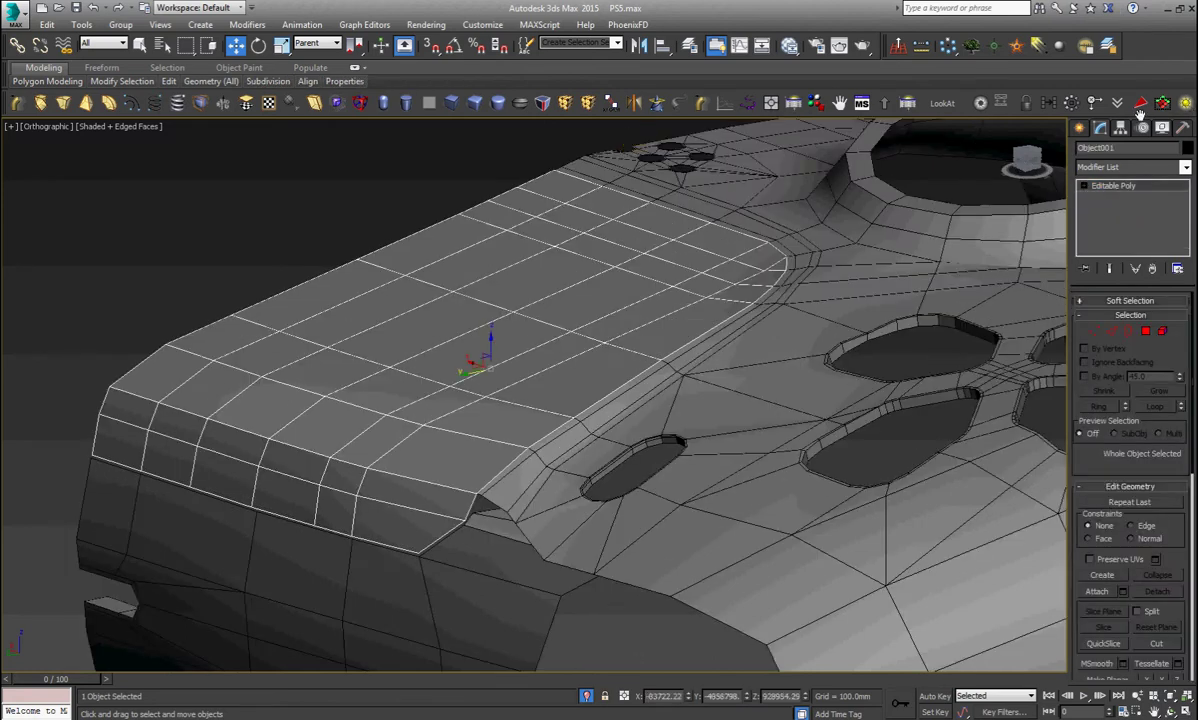
Ring-select the 7 parallel edges across the panel and connect them into a new edge loop
alt+middle_drag(430, 390, 261, 388)
scroll(430, 390, up, 3)
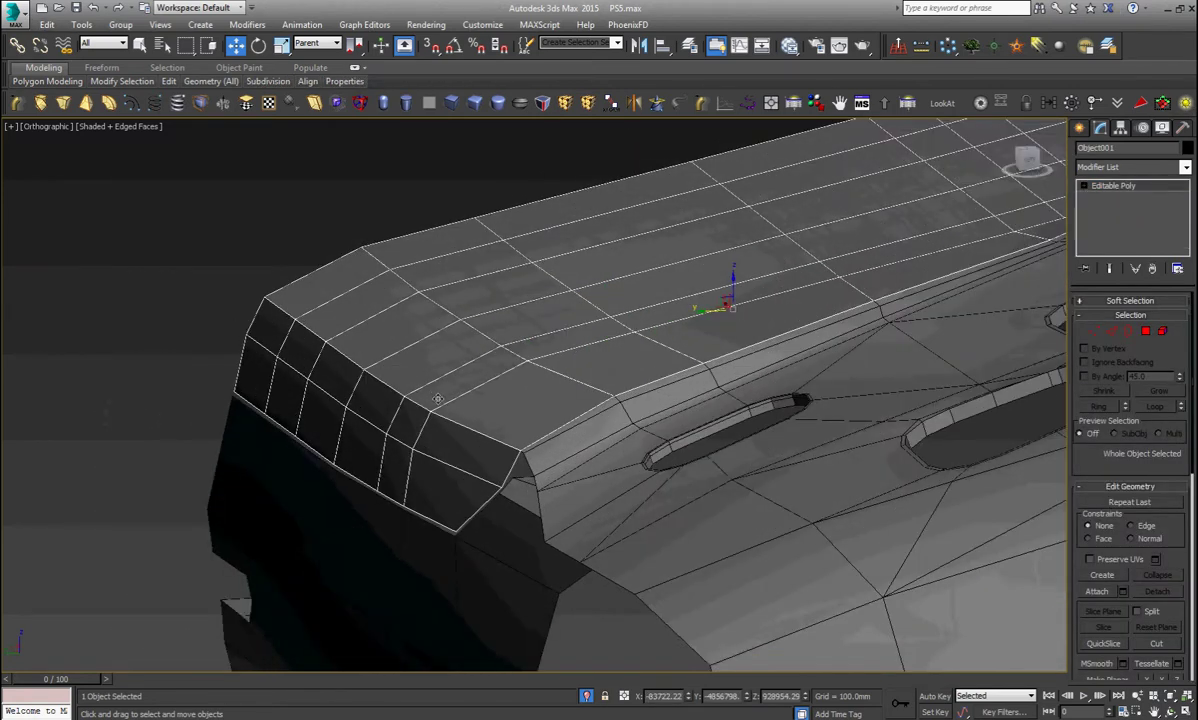
scroll(450, 395, up, 3)
key(2)
click(468, 398)
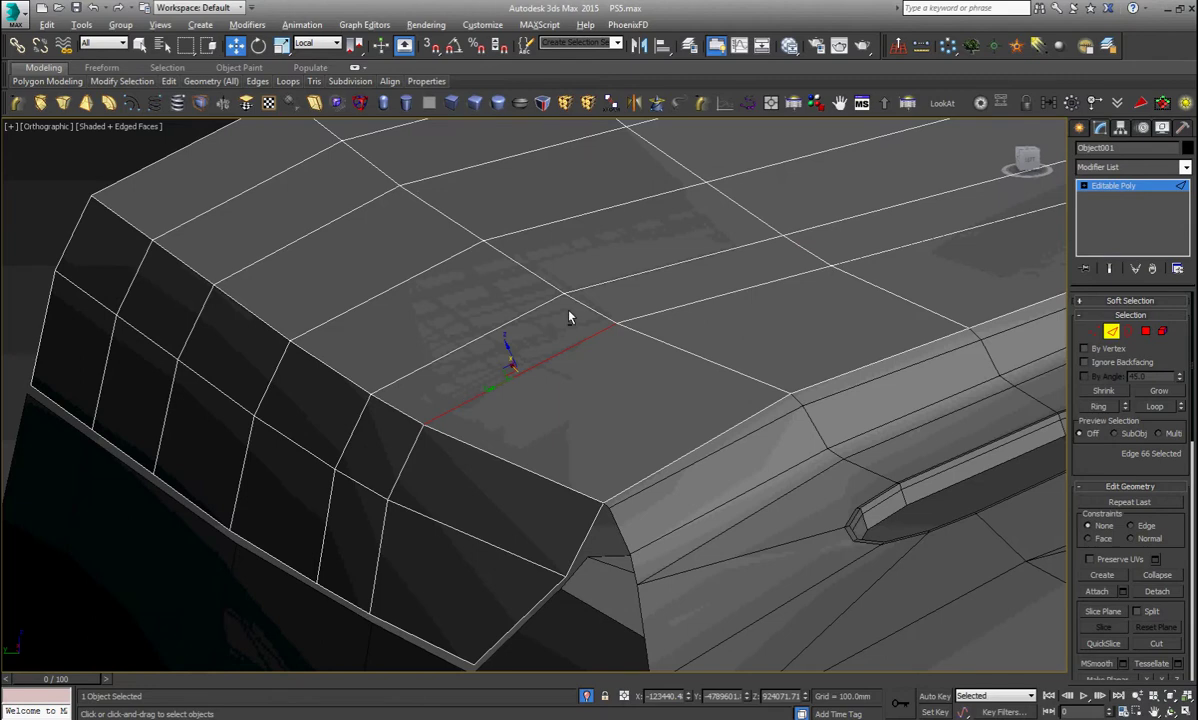
right_click(563, 310)
click(403, 362)
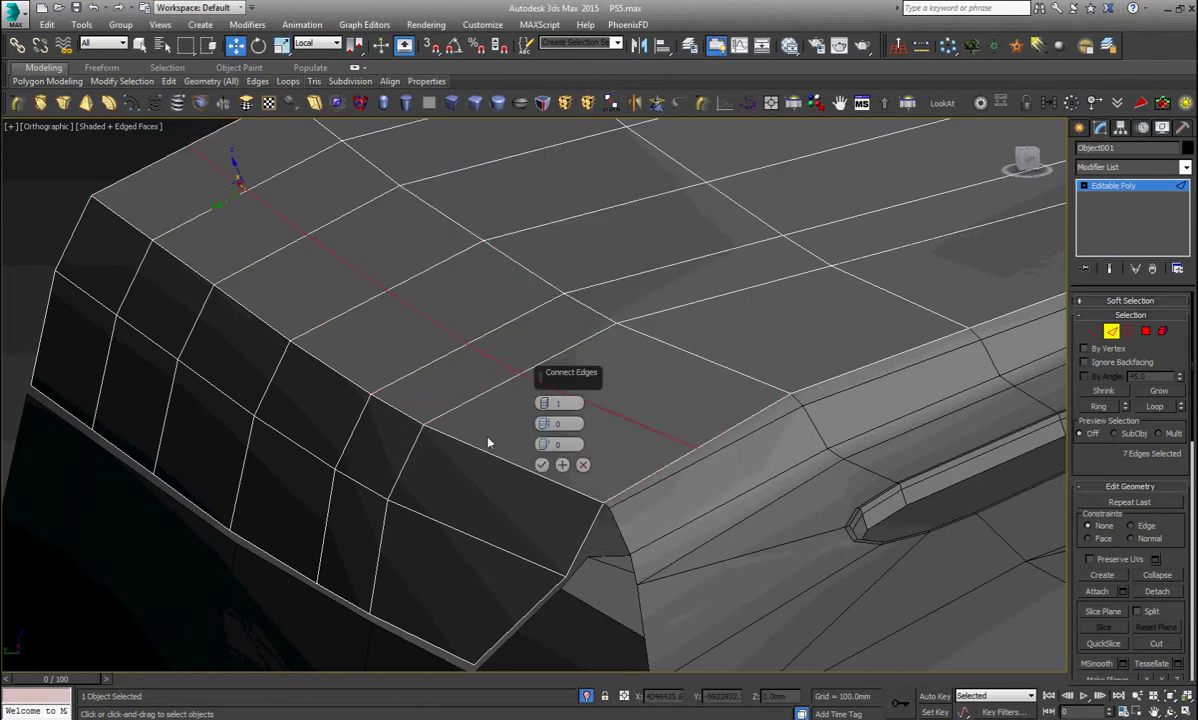
click(541, 466)
Return to object level and add a Shell modifier to the panel
alt+middle_drag(543, 468, 623, 455)
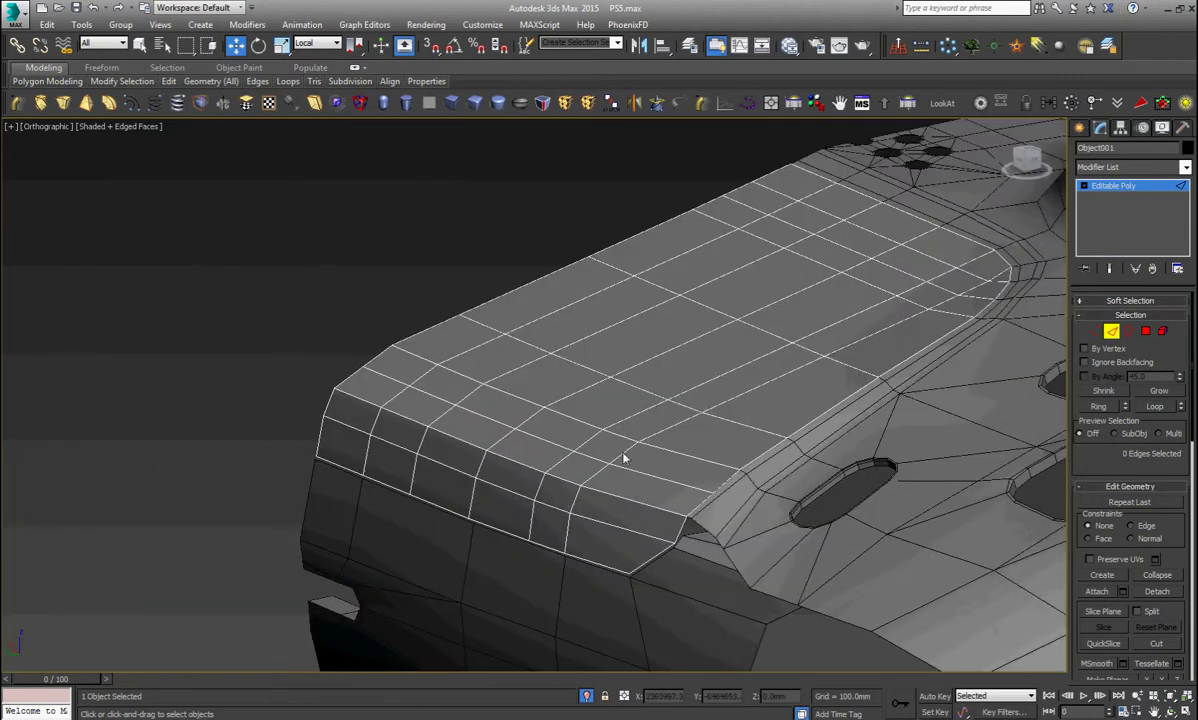
click(1084, 188)
click(1107, 208)
middle_drag(311, 195, 271, 187)
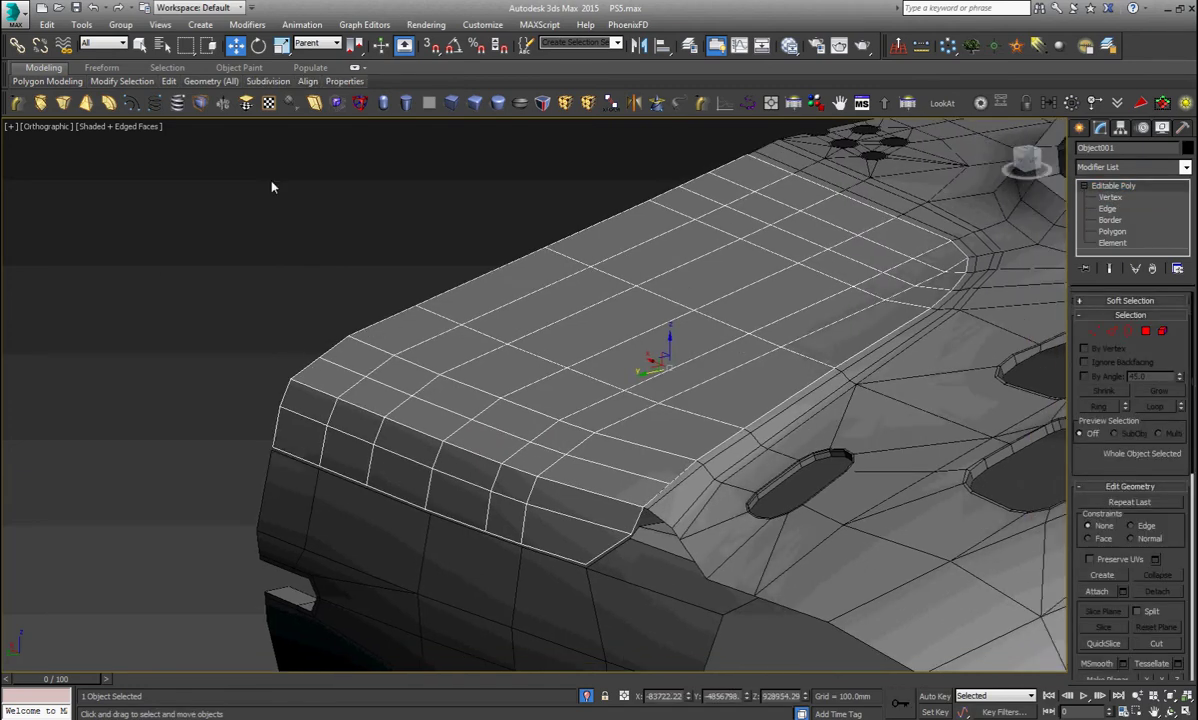
click(201, 105)
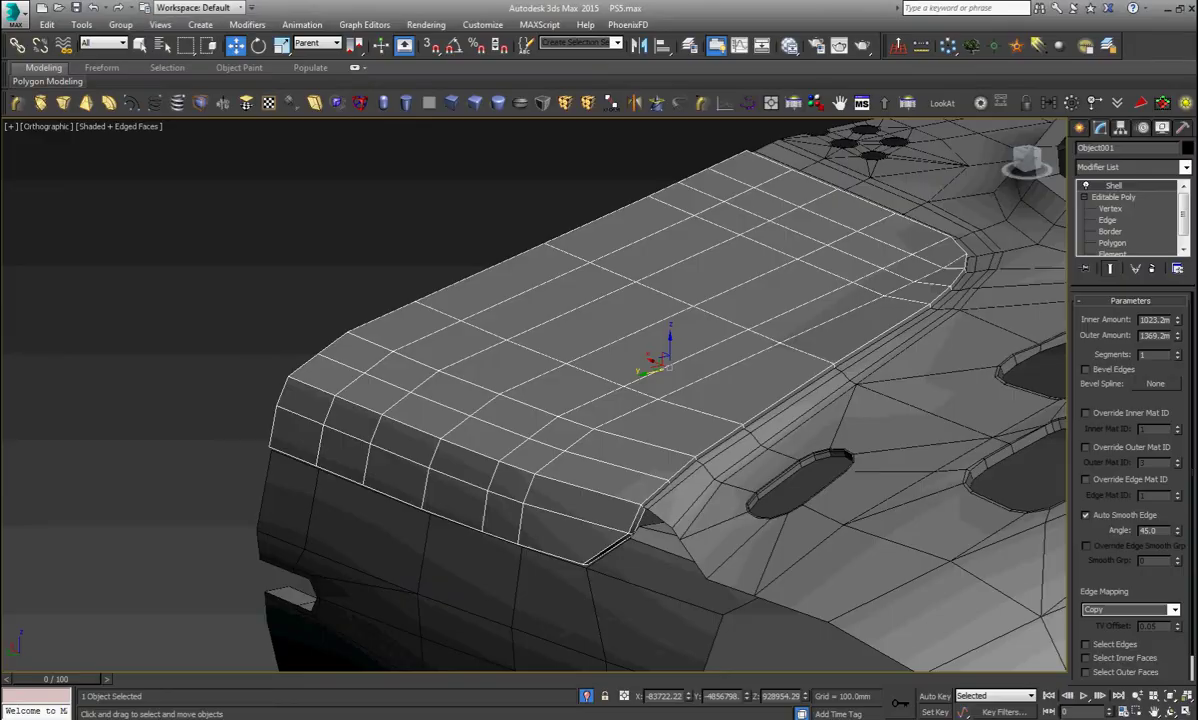
Remove the Shell, reset the panel's transform, and convert it to an Editable Poly
middle_drag(500, 478, 450, 464)
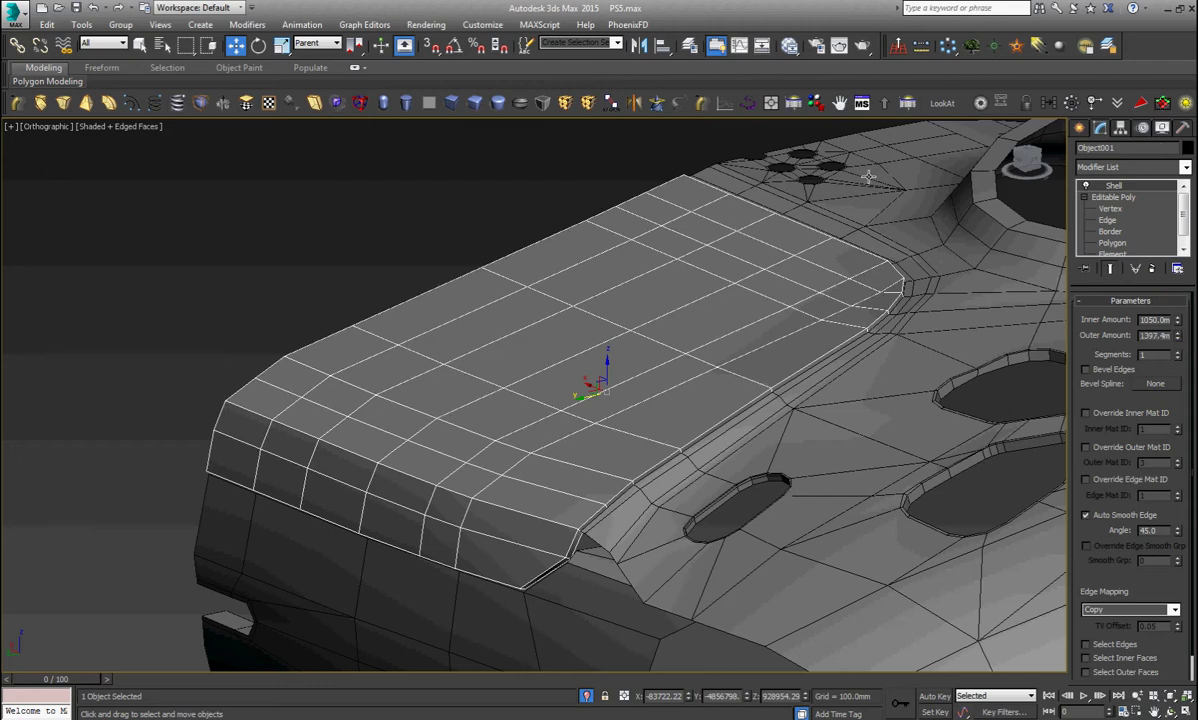
right_click(1116, 186)
click(1120, 198)
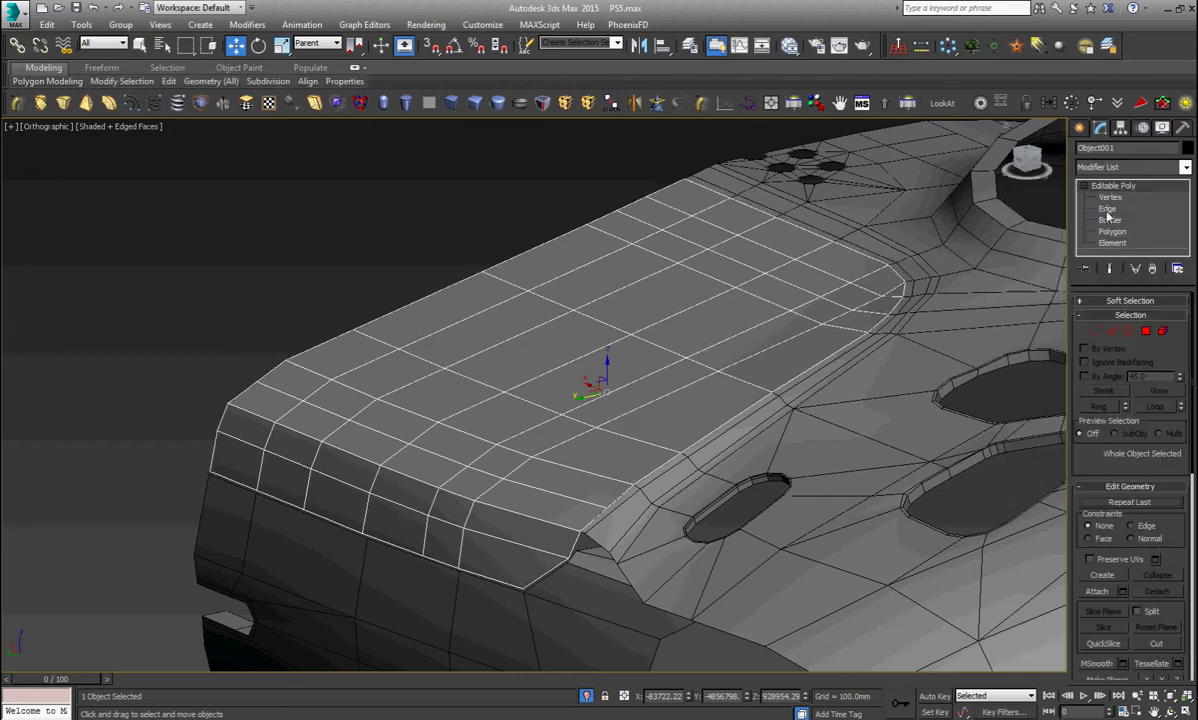
click(970, 46)
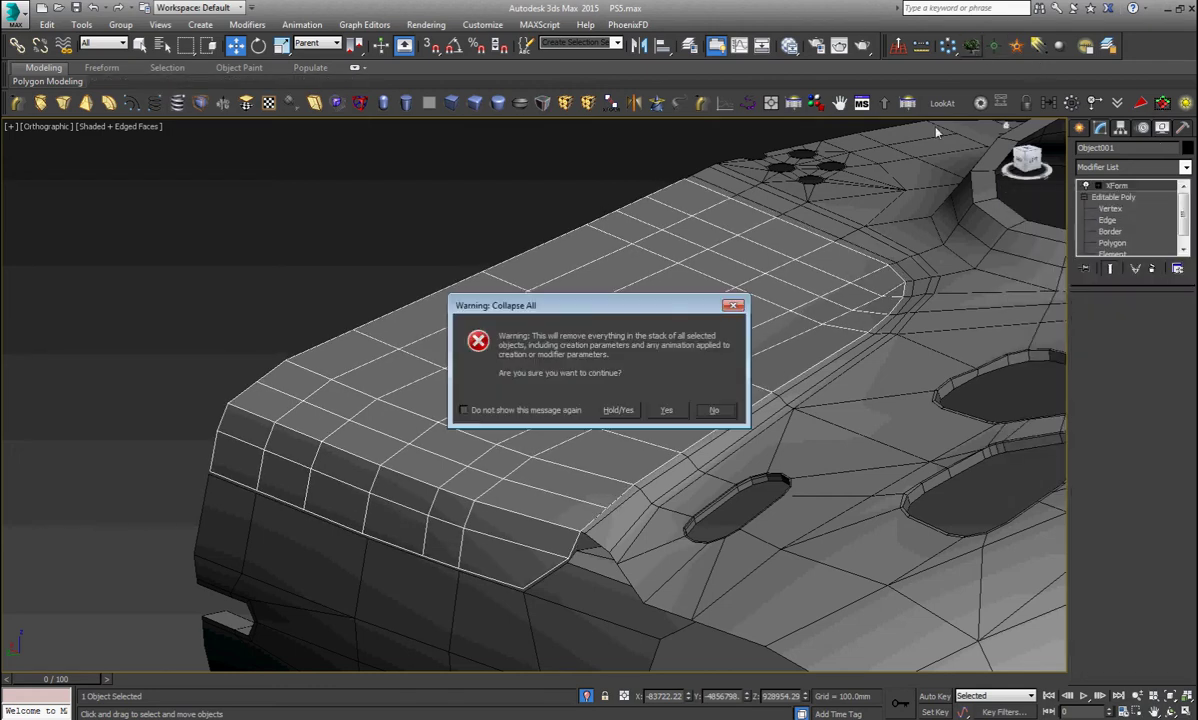
click(714, 412)
right_click(676, 340)
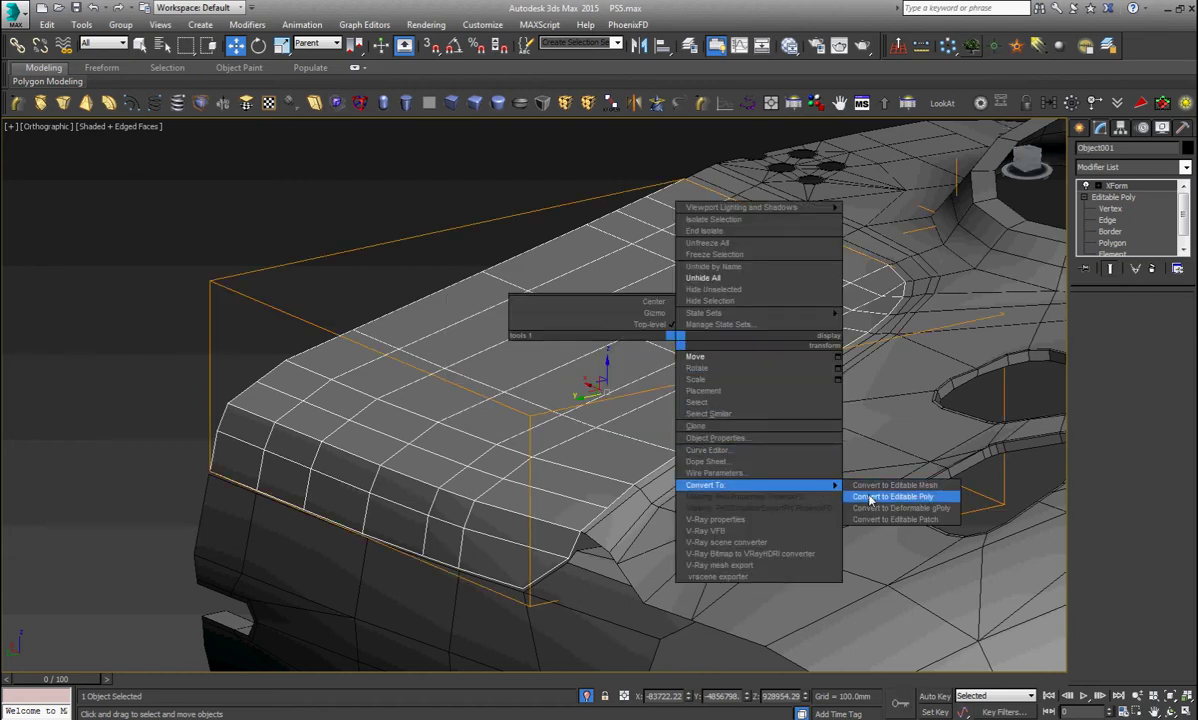
click(870, 497)
Re-apply a Shell modifier and raise its Outer Amount to 2038.3m
click(201, 104)
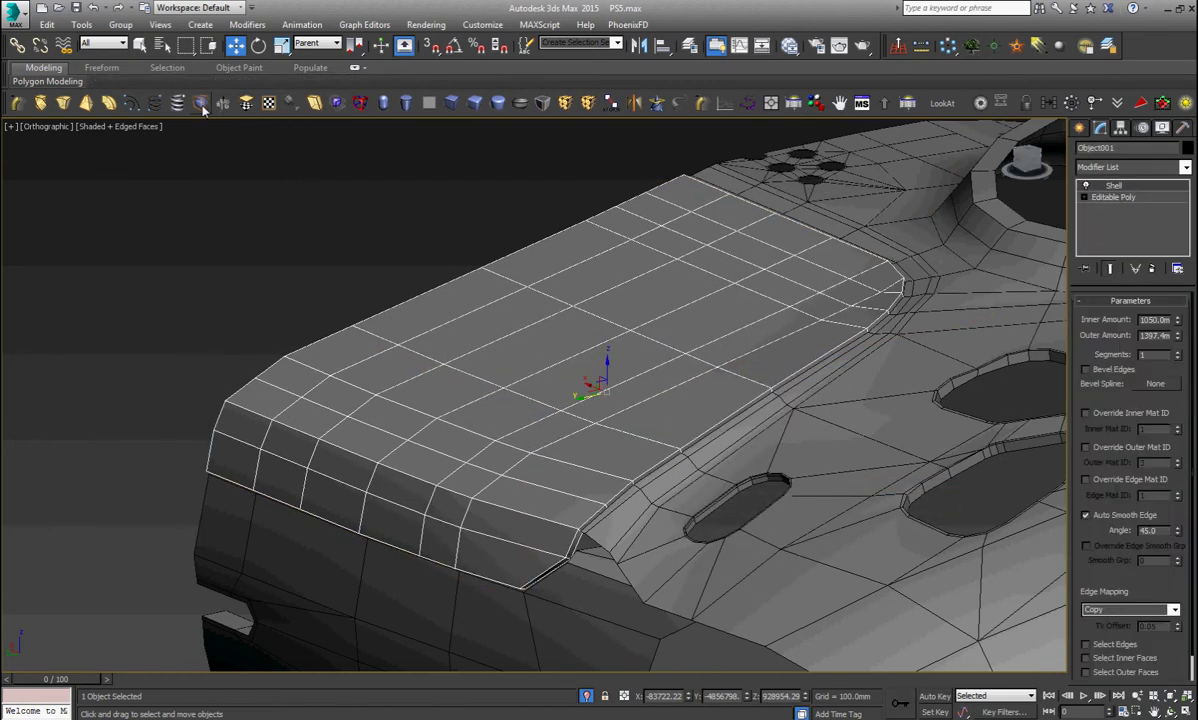
alt+middle_drag(438, 287, 723, 343)
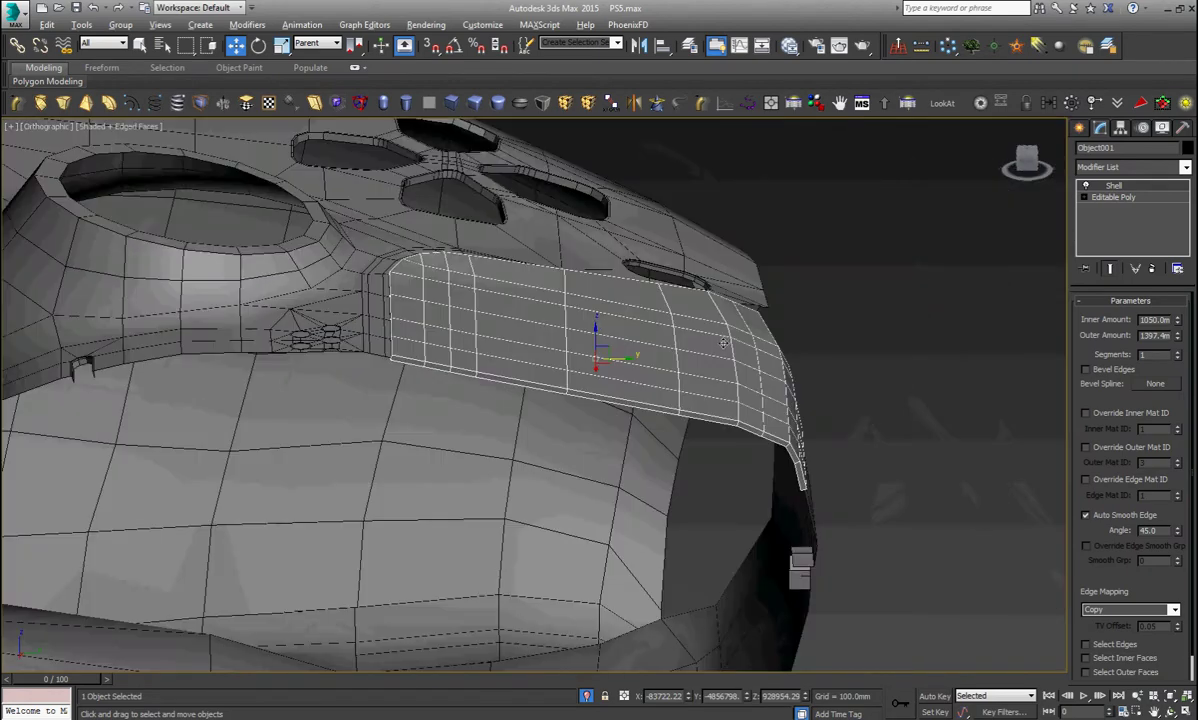
scroll(420, 360, up, 2)
scroll(415, 372, up, 3)
scroll(405, 385, up, 2)
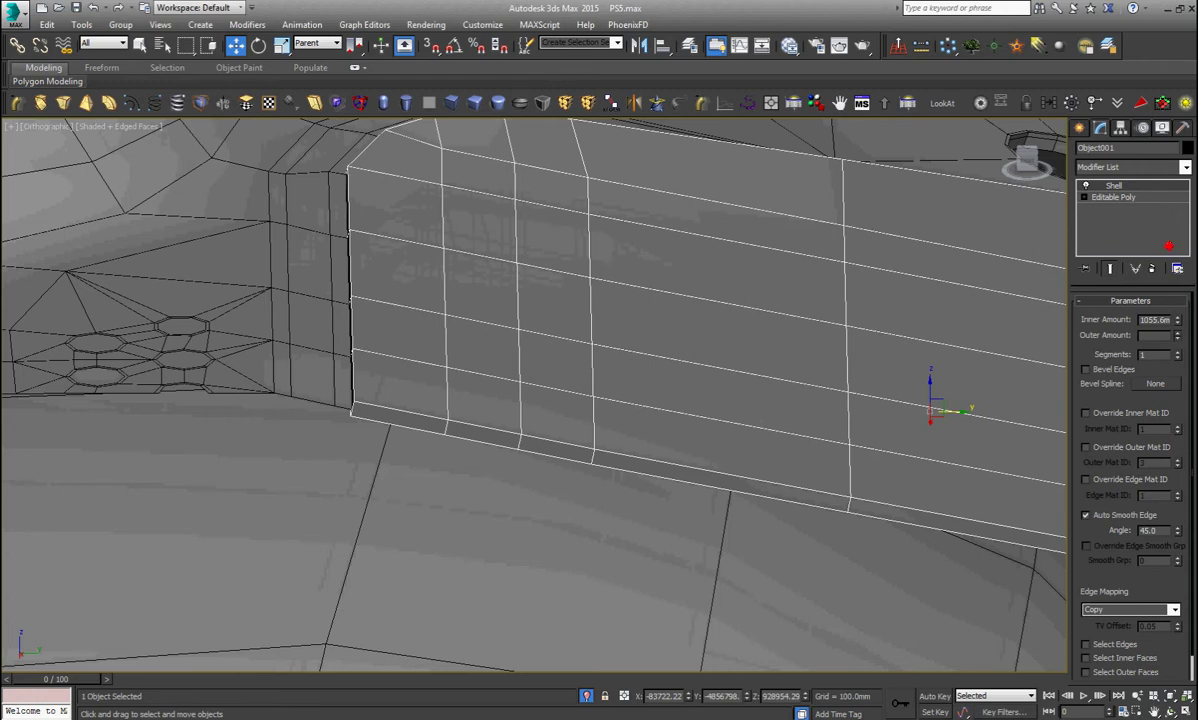
drag(1177, 335, 1177, 290)
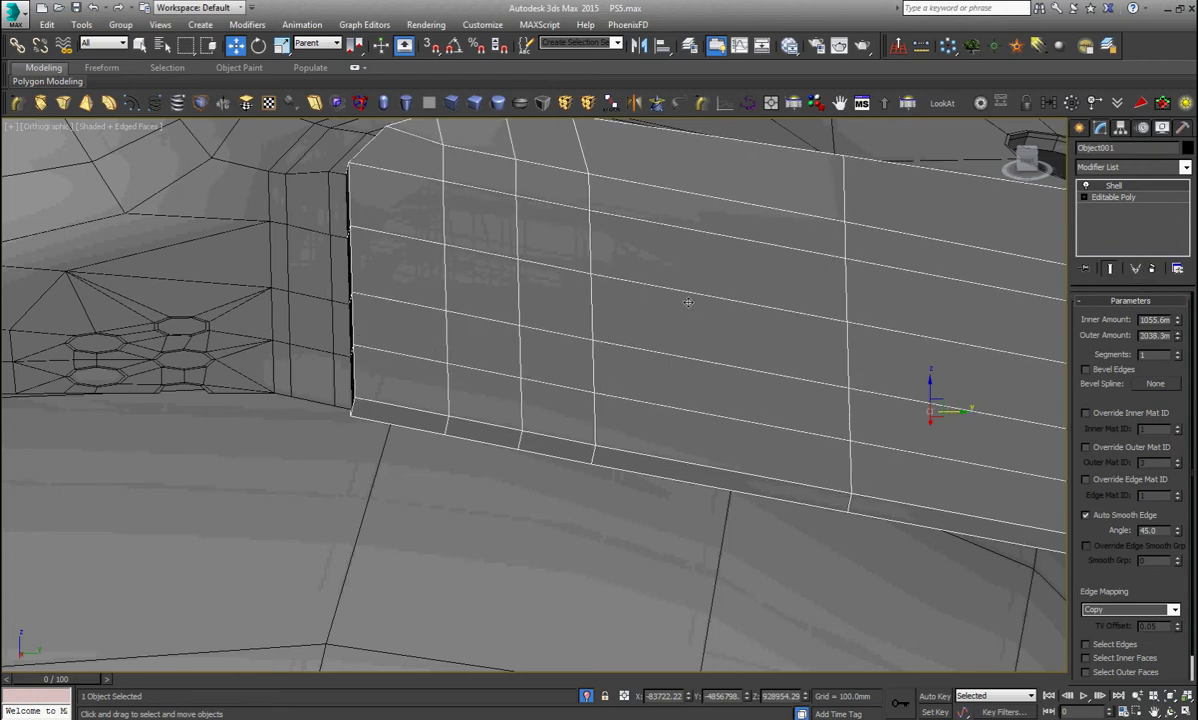
scroll(688, 302, down, 4)
alt+middle_drag(688, 302, 740, 355)
right_click(740, 355)
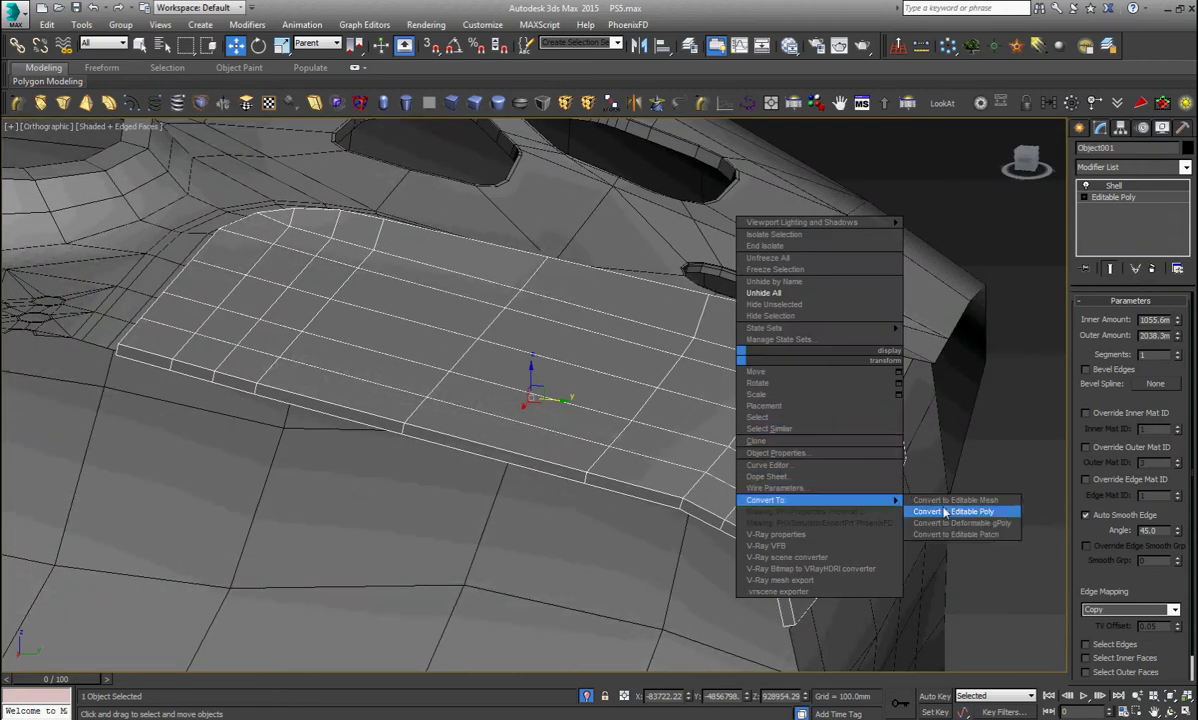
Convert the shelled panel to an Editable Poly and select the edge loop along its rounded rim
click(949, 511)
alt+middle_drag(949, 518, 880, 520)
key(4)
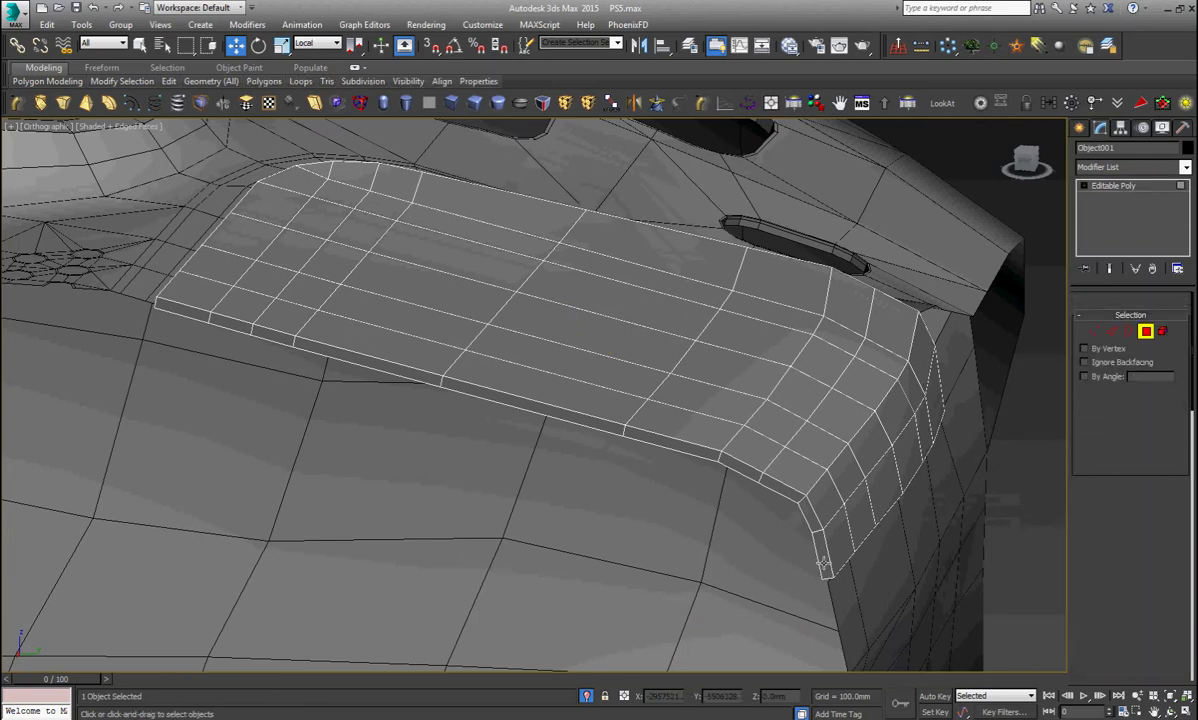
click(813, 545)
ctrl+click(803, 512)
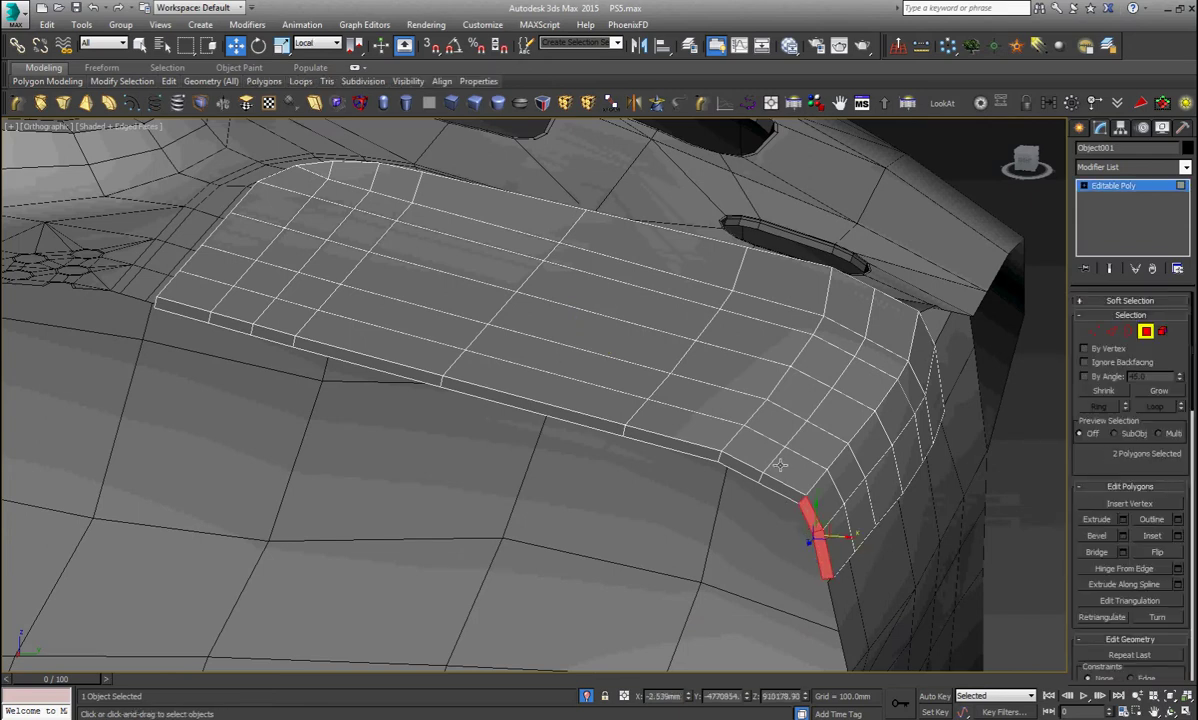
key(2)
double_click(790, 478)
mouse_move(790, 478)
alt+middle_down()
mouse_move(594, 492)
mouse_move(850, 508)
alt+middle_up()
right_click(842, 476)
click(882, 460)
mouse_move(888, 457)
alt+middle_down()
mouse_move(860, 380)
mouse_move(775, 468)
mouse_move(852, 460)
mouse_move(980, 507)
alt+middle_up()
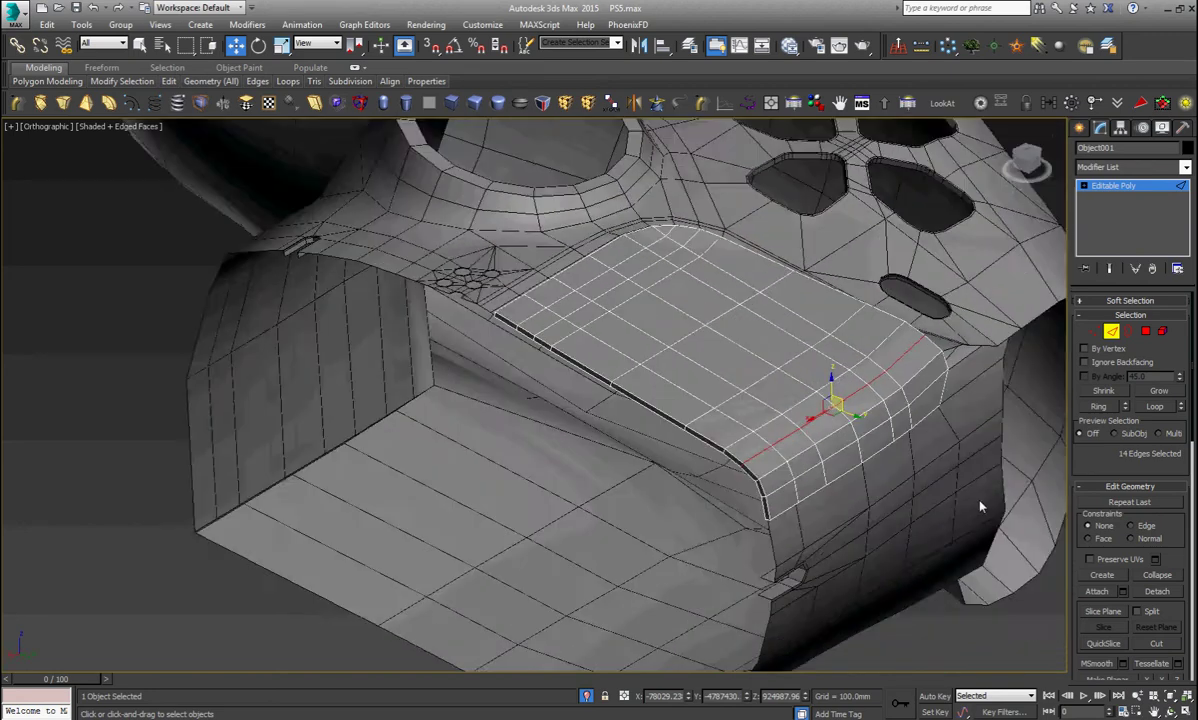
scroll(493, 338, up, 3)
scroll(493, 338, up, 2)
Select the polygon loop running along the panel's side strip
key(4)
click(490, 335)
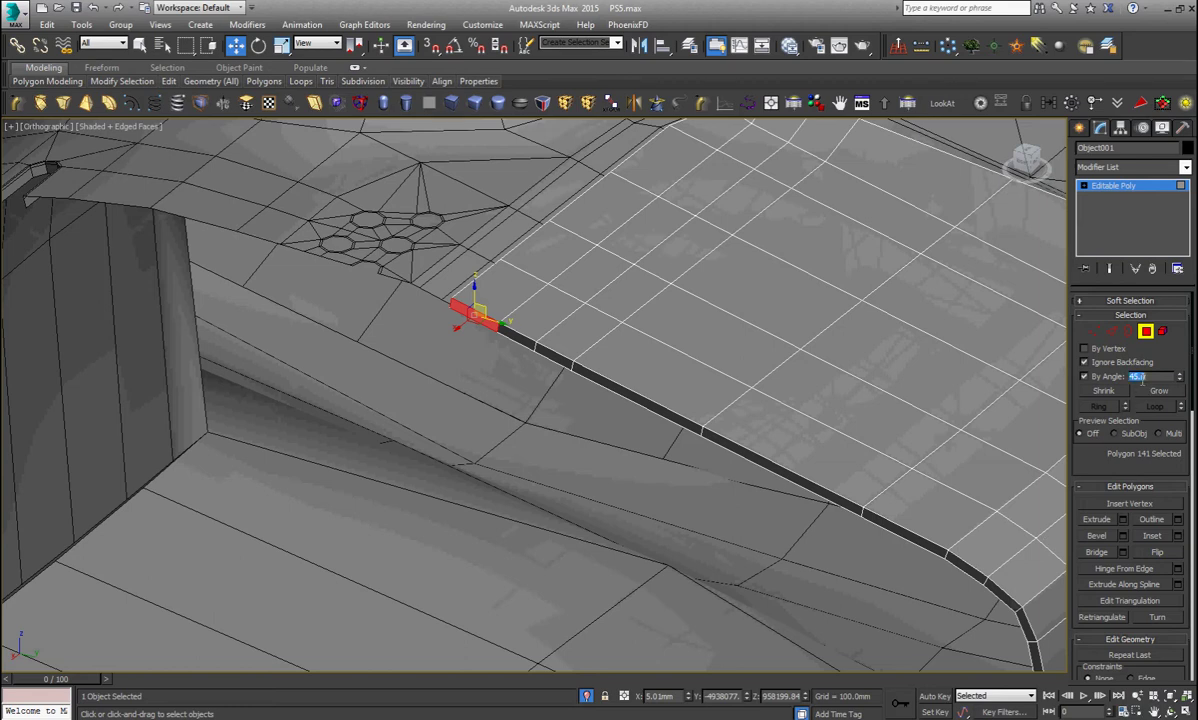
shift+click(975, 575)
scroll(975, 575, down, 2)
scroll(855, 525, up, 3)
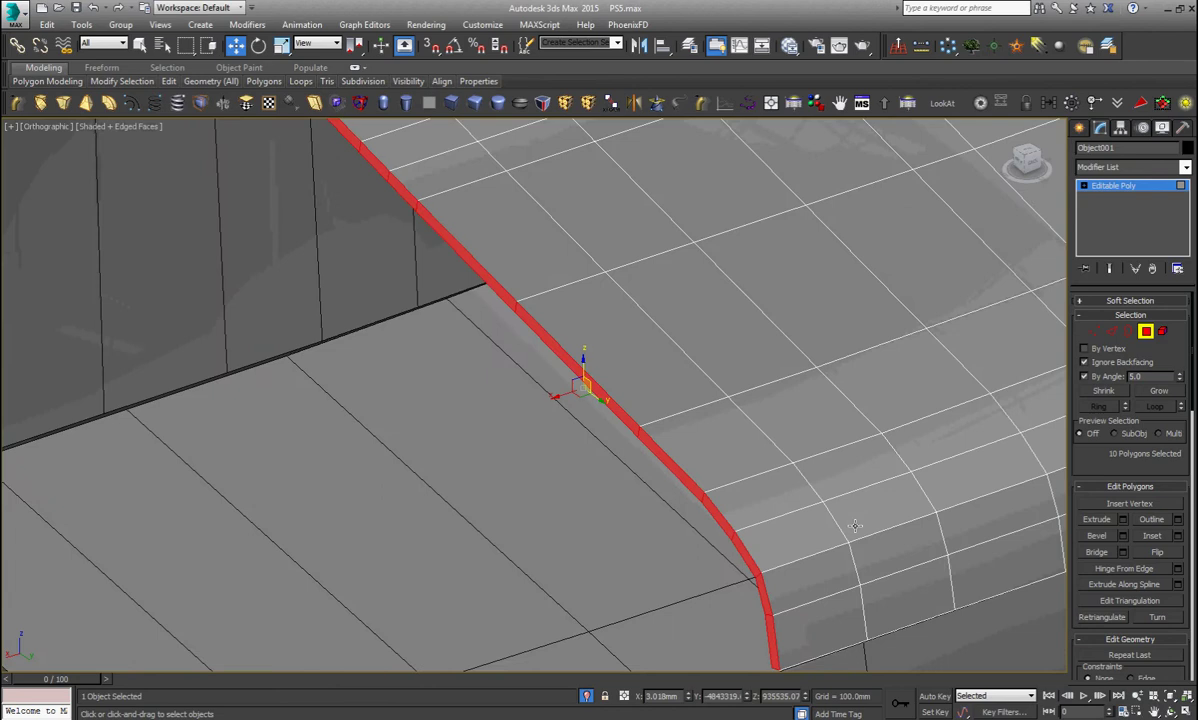
scroll(855, 525, down, 3)
scroll(762, 508, down, 2)
scroll(1000, 375, up, 2)
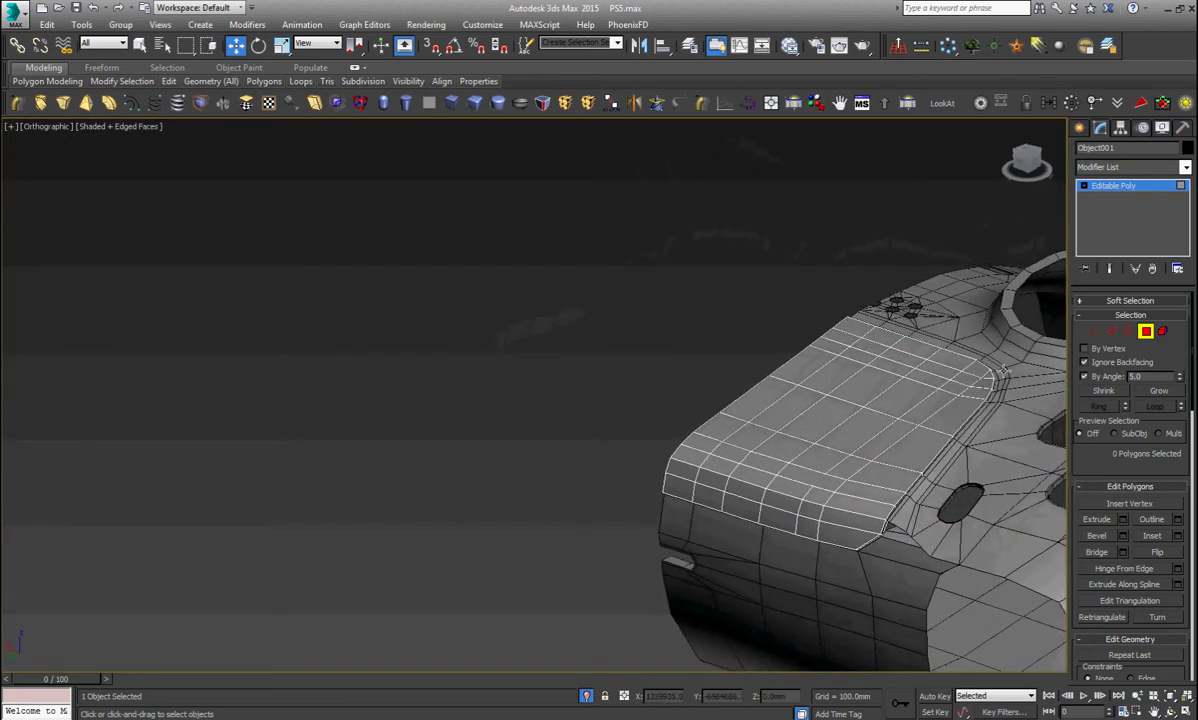
Return to object level, end isolation to show the full controller, and select the body
click(1085, 186)
click(1110, 186)
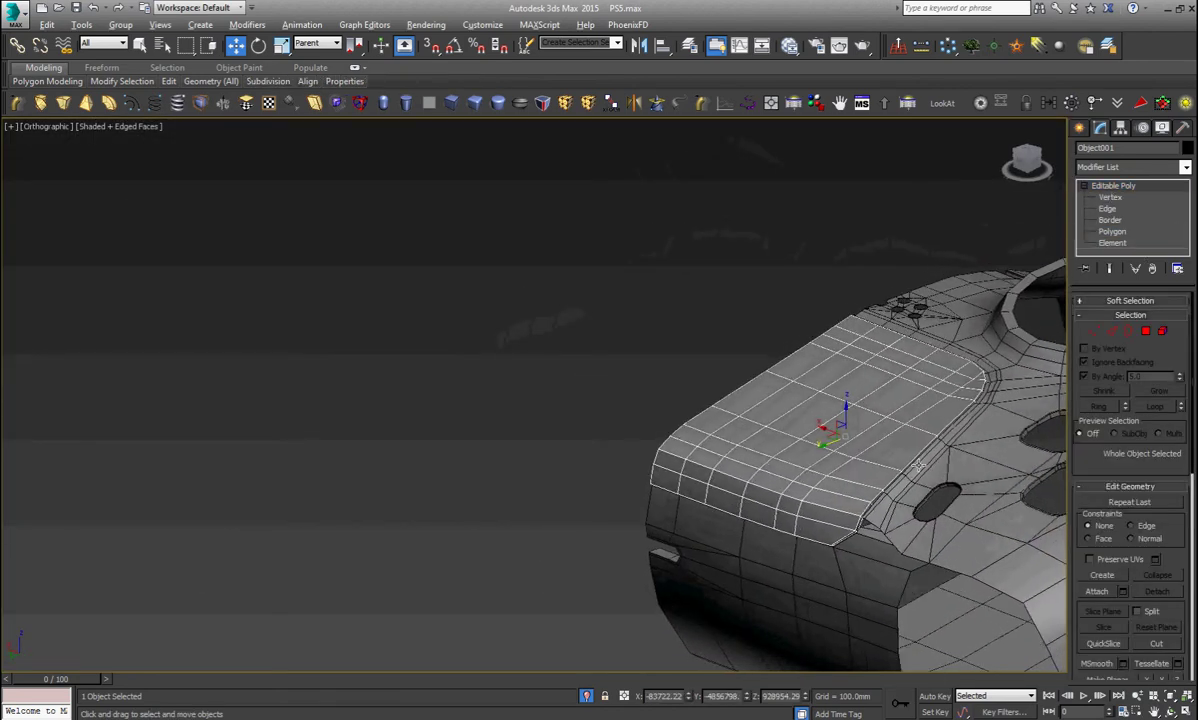
scroll(828, 530, up, 4)
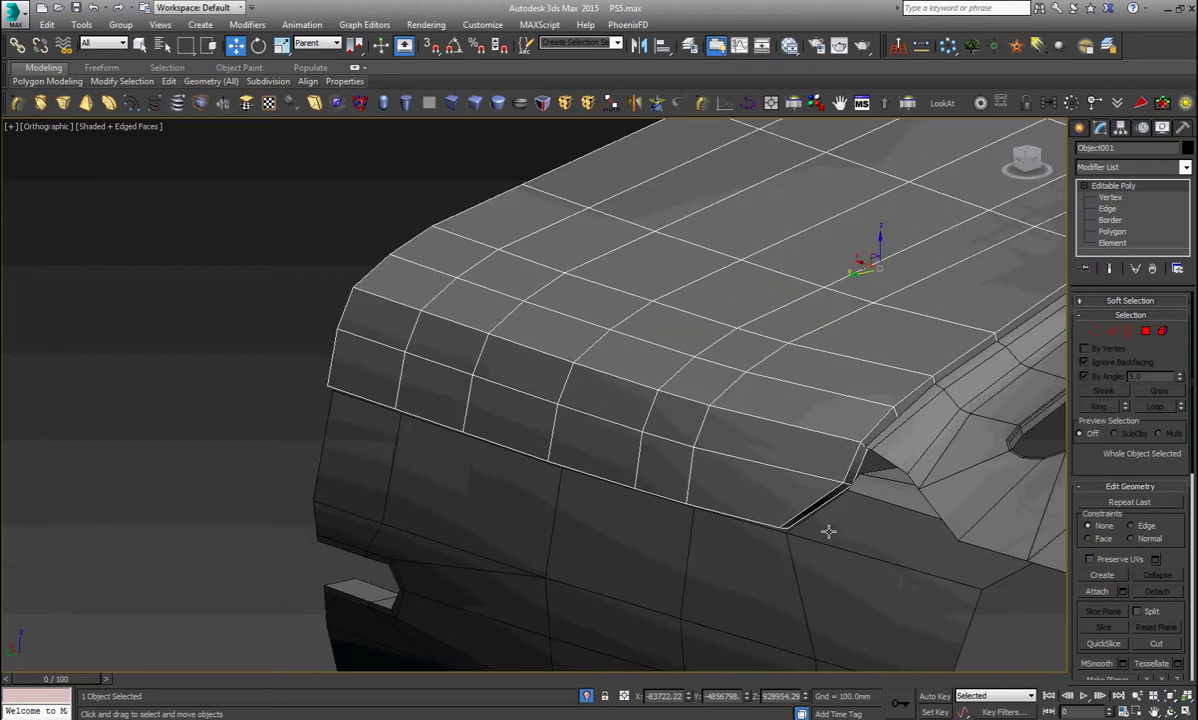
right_click(826, 478)
click(855, 395)
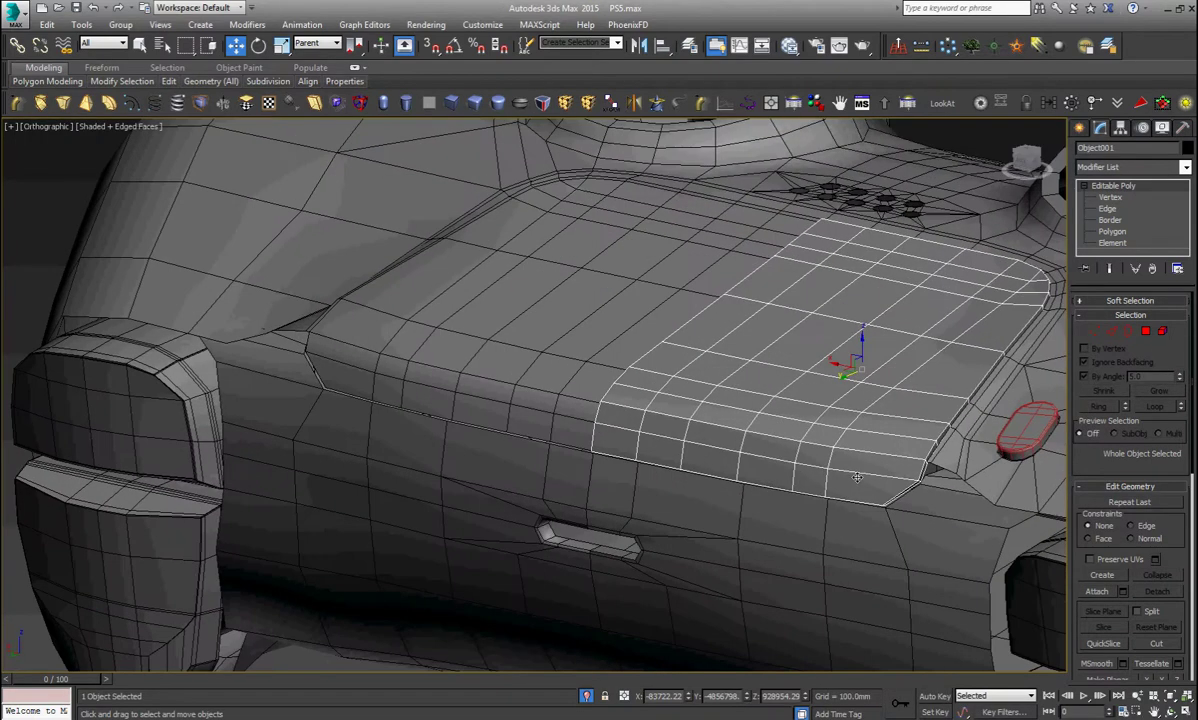
click(511, 415)
Select the controller body's polygons lying directly under the touchpad panel
key(5)
click(511, 415)
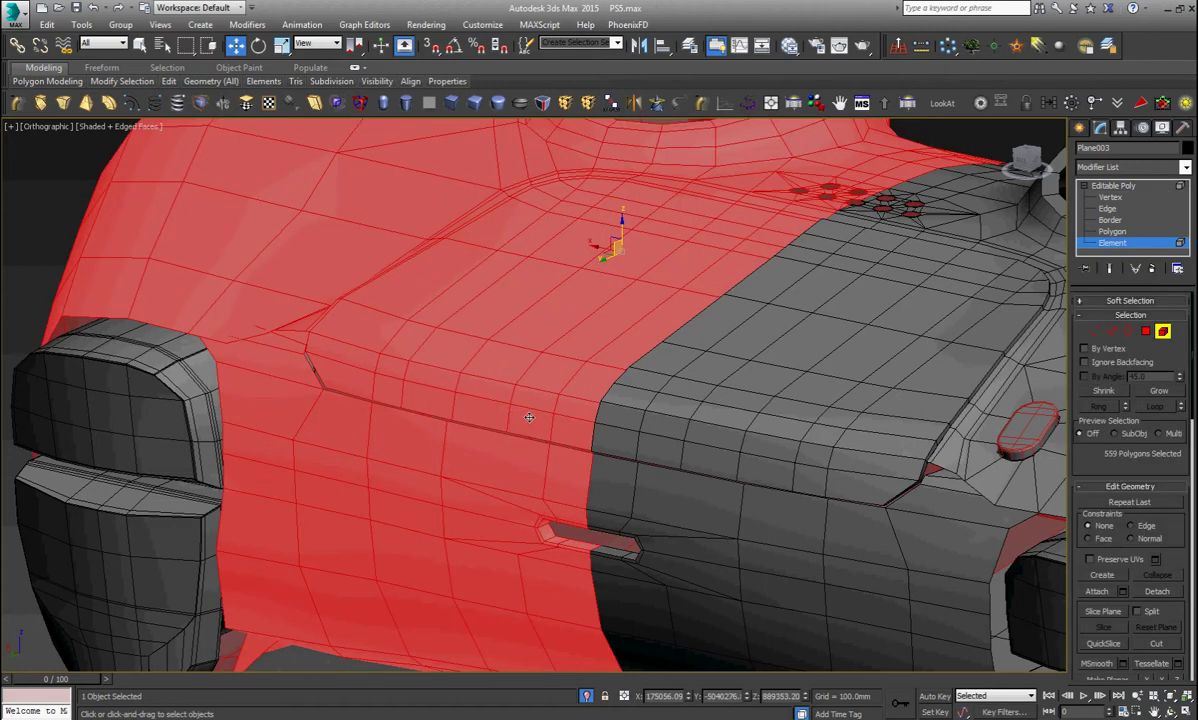
key(4)
click(567, 415)
ctrl+click(562, 430)
ctrl+click(525, 410)
ctrl+click(555, 376)
ctrl+click(580, 372)
key(z)
scroll(658, 400, down, 5)
mouse_move(658, 400)
alt+middle_down()
mouse_move(690, 436)
mouse_move(670, 344)
alt+middle_up()
ctrl+drag(500, 398, 500, 398)
ctrl+drag(526, 254, 445, 298)
middle_drag(445, 298, 540, 340)
scroll(547, 307, up, 4)
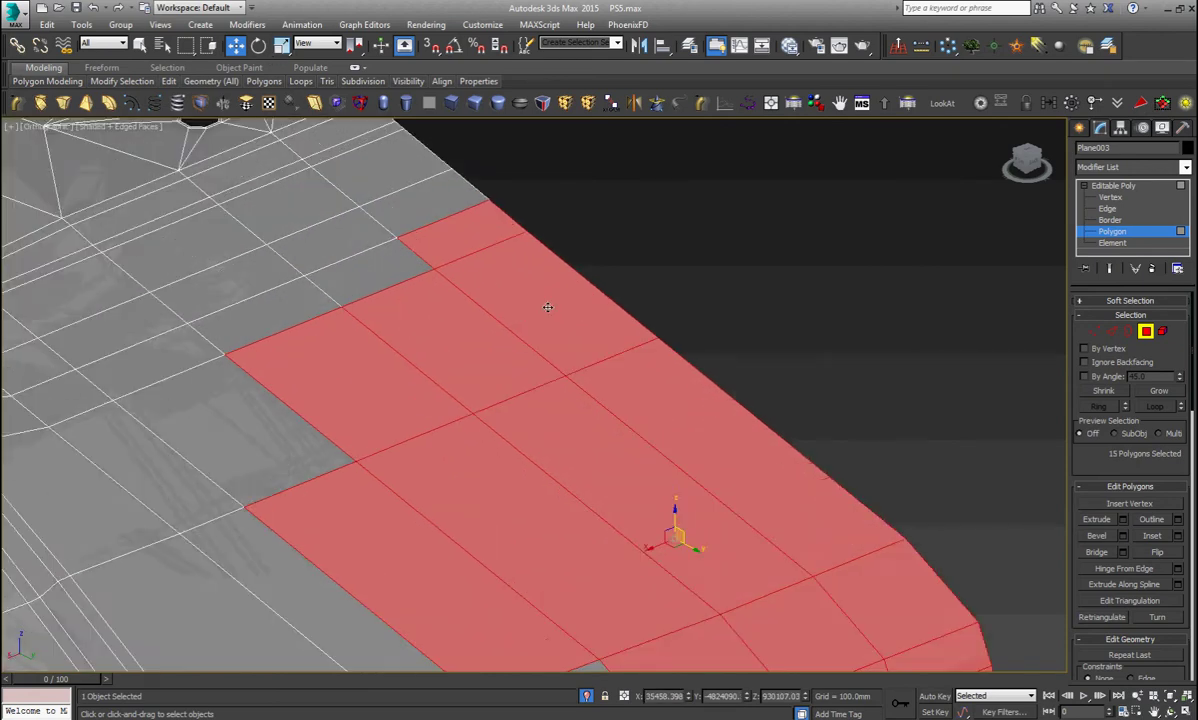
Extend the polygon selection above-left, along the lower edge and across the left side
ctrl+click(410, 195)
ctrl+click(360, 160)
ctrl+click(275, 195)
ctrl+click(315, 240)
ctrl+click(303, 275)
middle_drag(303, 297, 258, 275)
scroll(513, 478, down, 5)
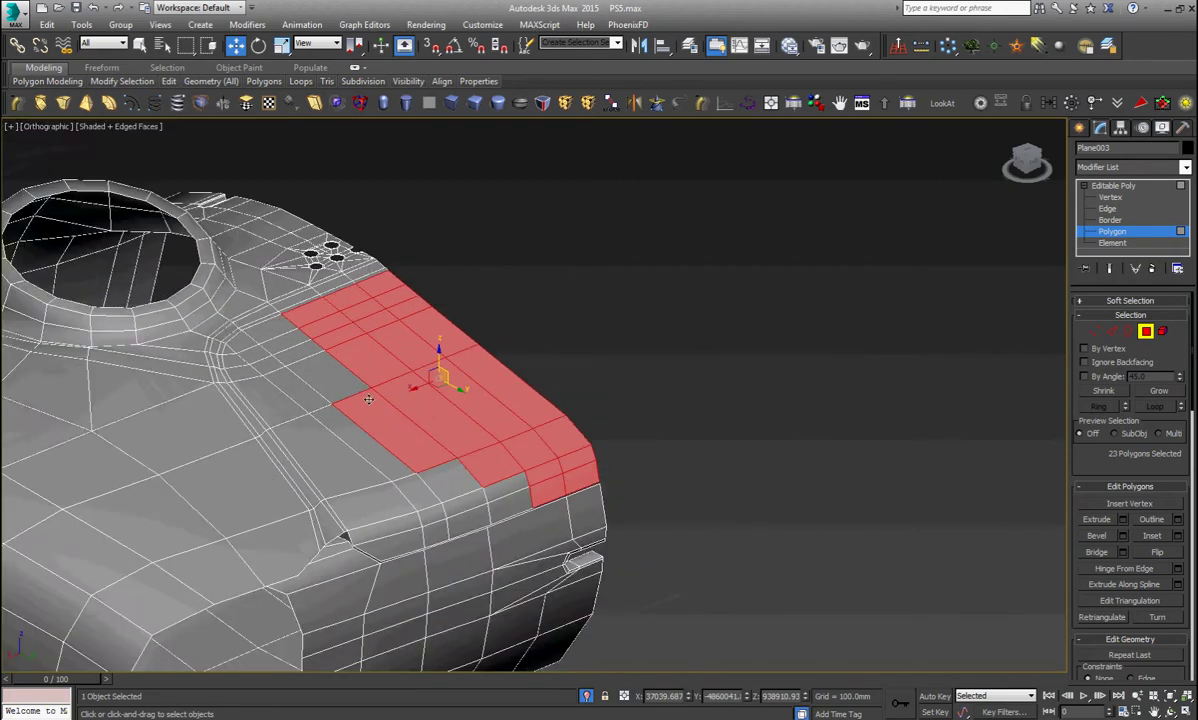
scroll(513, 478, up, 3)
ctrl+click(510, 480)
ctrl+click(430, 495)
ctrl+click(370, 455)
ctrl+click(344, 488)
ctrl+click(358, 535)
ctrl+click(365, 585)
ctrl+click(240, 605)
ctrl+click(288, 555)
ctrl+click(190, 490)
ctrl+click(110, 375)
ctrl+click(35, 450)
Fill the remaining gaps in the selection and delete the body faces under the panel
scroll(646, 480, down, 5)
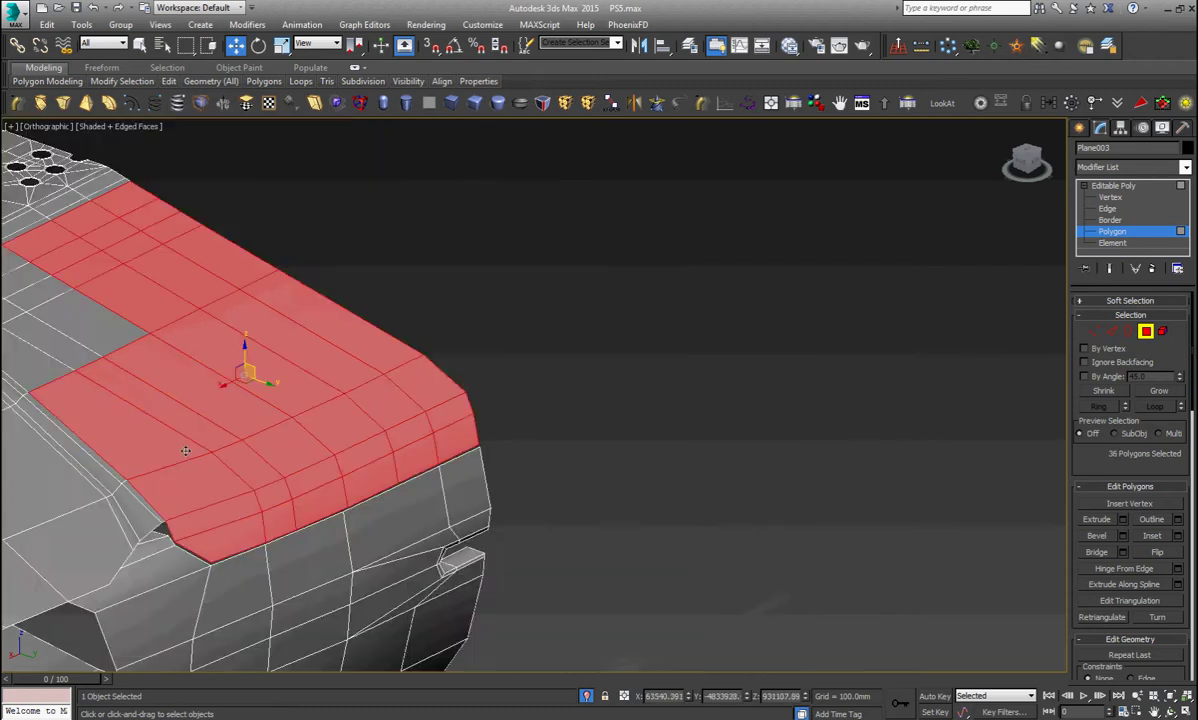
scroll(561, 441, up, 5)
ctrl+click(480, 378)
ctrl+click(606, 372)
ctrl+click(287, 240)
ctrl+click(237, 294)
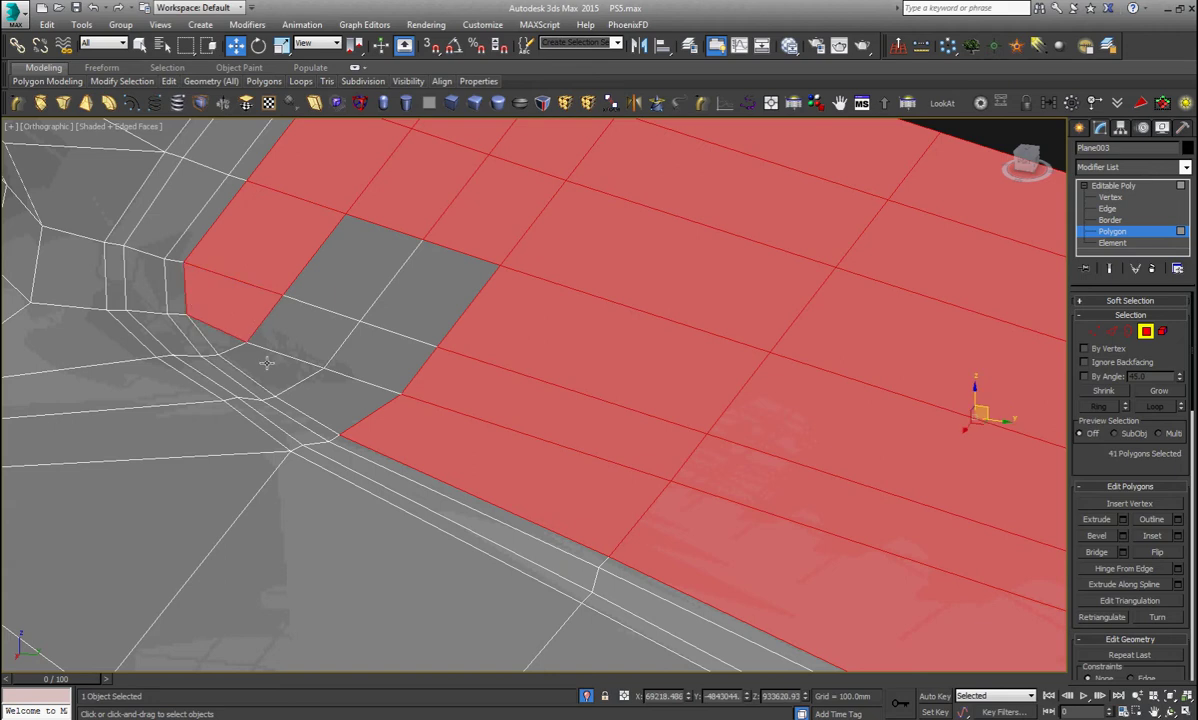
ctrl+click(247, 340)
ctrl+click(322, 393)
ctrl+click(300, 335)
ctrl+click(205, 312)
ctrl+click(356, 342)
ctrl+click(330, 262)
ctrl+click(408, 287)
scroll(408, 287, down, 5)
key(Delete)
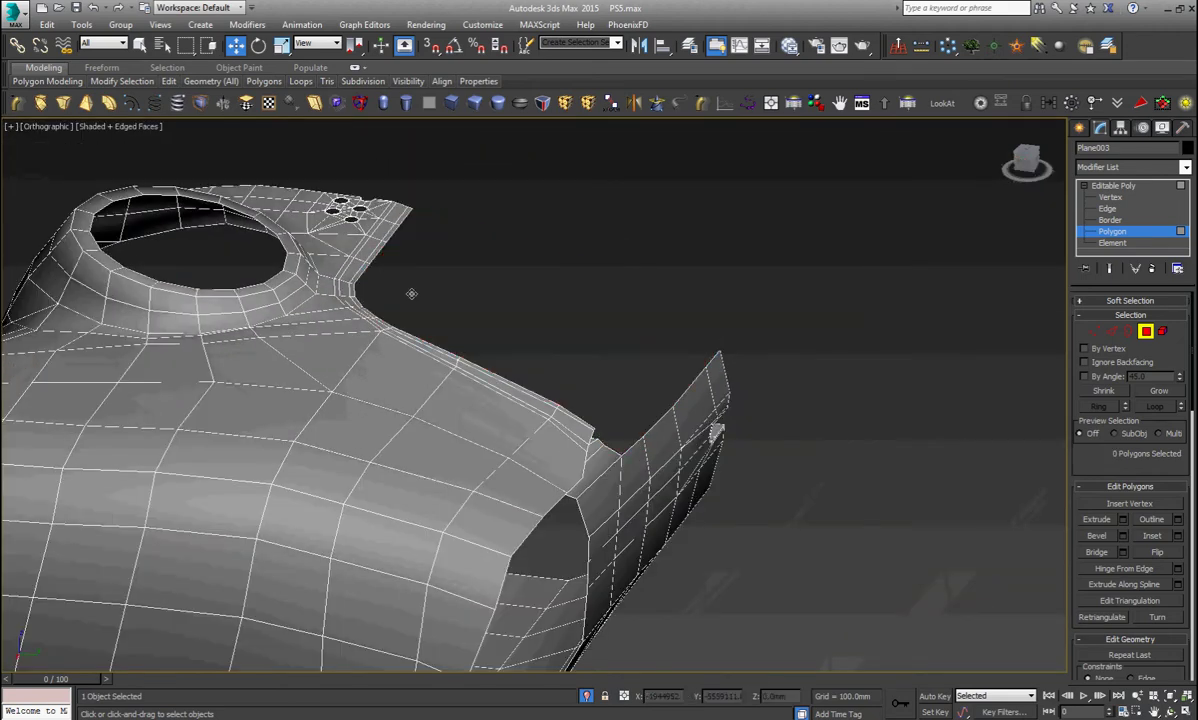
Tidy the two vertices at the notch, then reselect the touchpad panel Object001
scroll(620, 427, up, 3)
scroll(580, 449, up, 2)
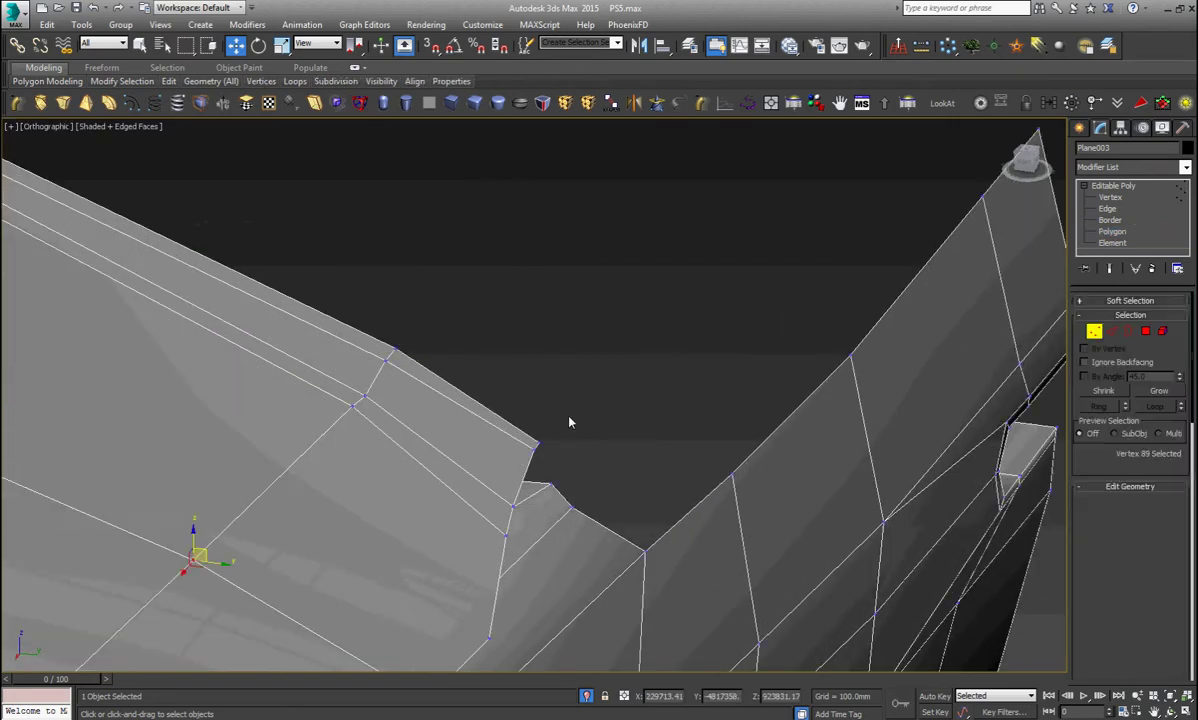
key(1)
drag(567, 416, 527, 460)
scroll(608, 494, up, 1)
alt+middle_drag(608, 494, 620, 489)
right_click(620, 480)
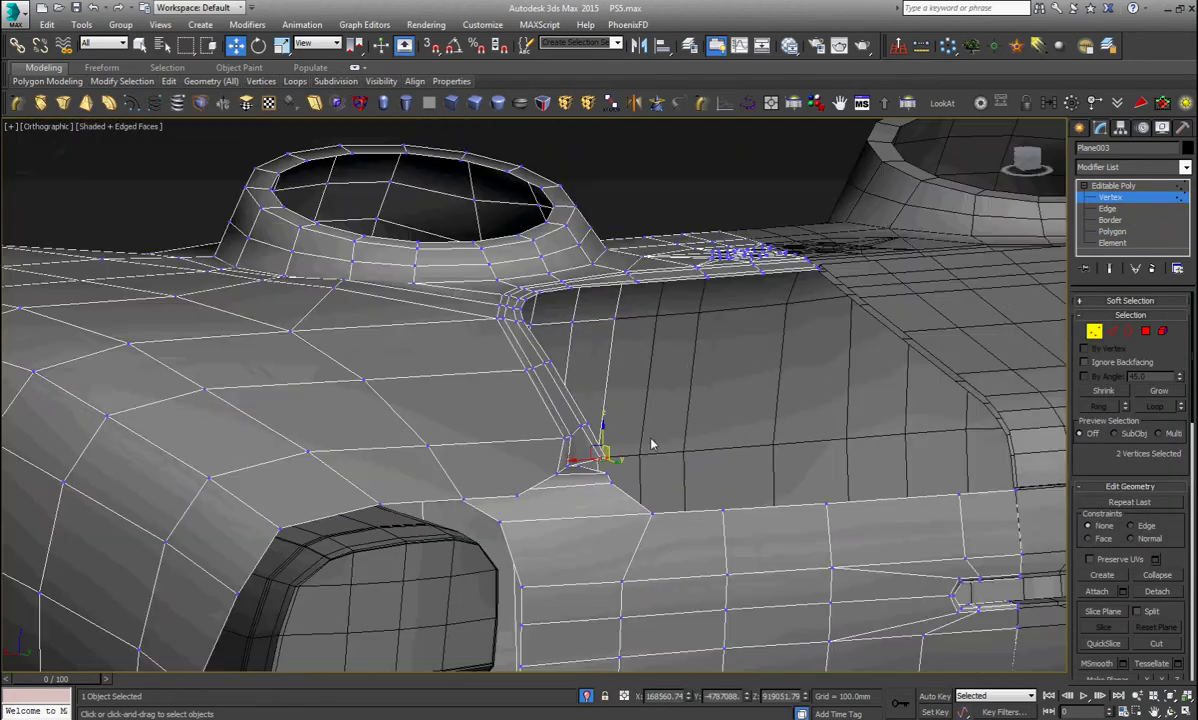
scroll(651, 443, down, 3)
mouse_move(703, 473)
alt+middle_down()
mouse_move(690, 470)
mouse_move(760, 500)
alt+middle_up()
scroll(785, 521, up, 3)
click(1113, 186)
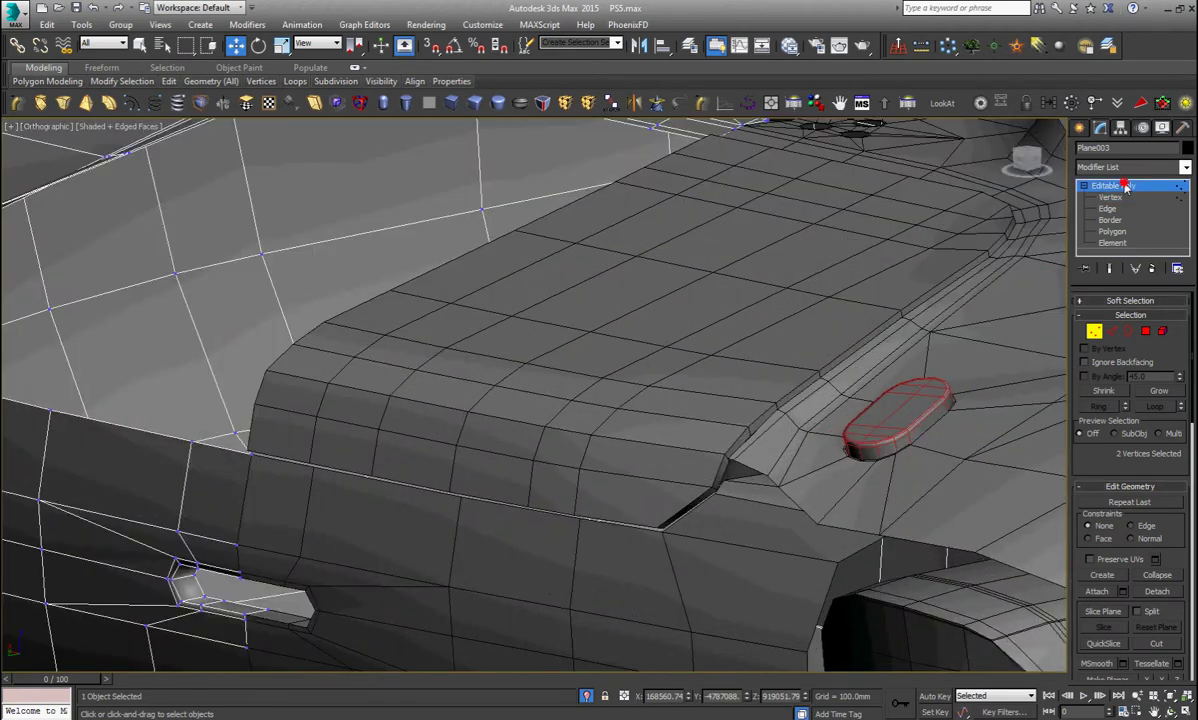
click(723, 353)
alt+middle_drag(723, 353, 785, 390)
In Top view, zero Object001's X coordinate to 0.0mm with the Move tool
scroll(785, 390, up, 3)
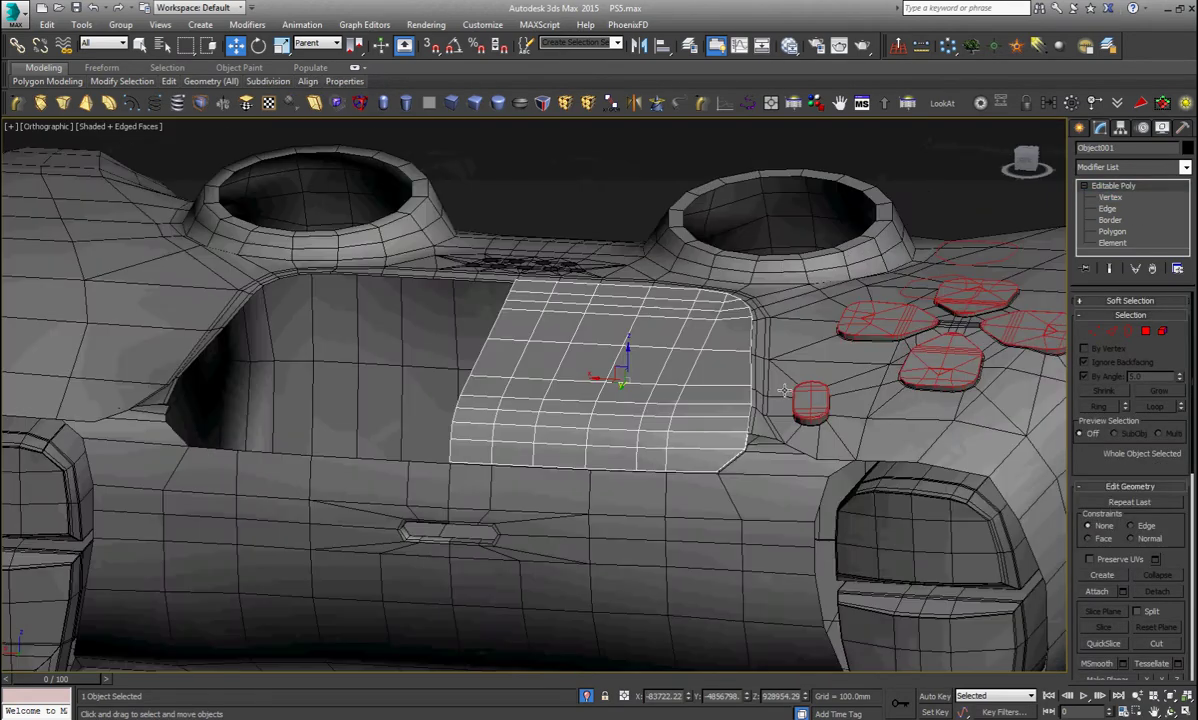
key(t)
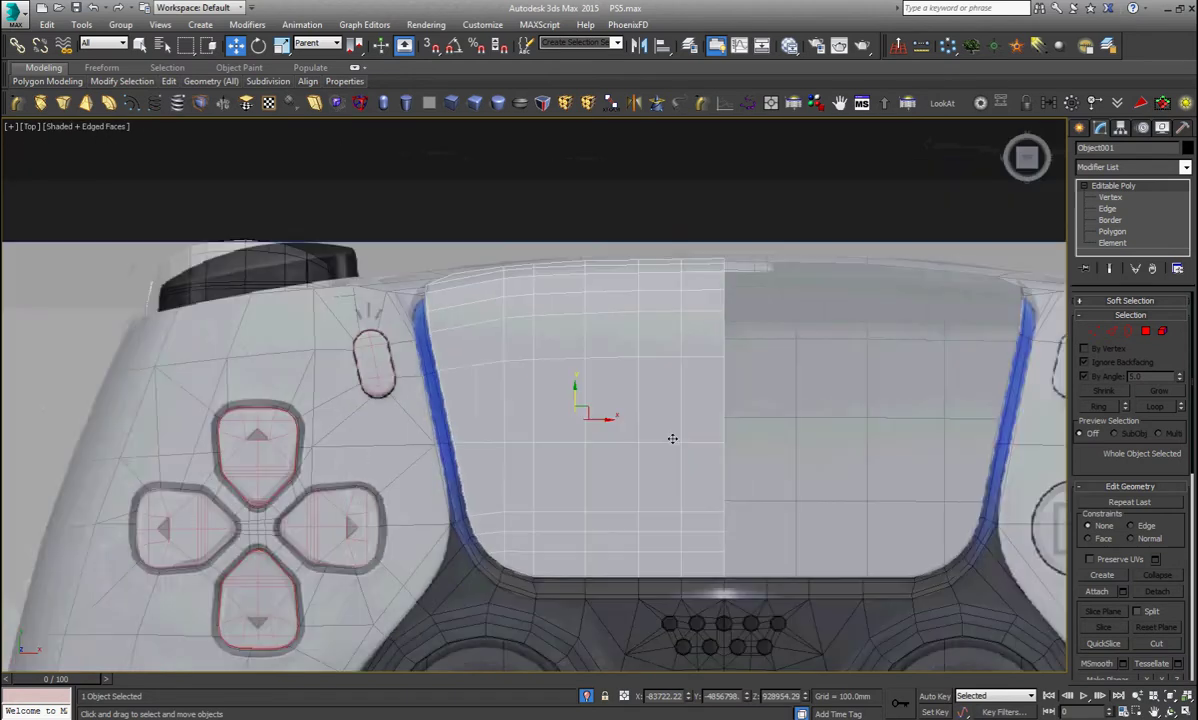
click(1095, 104)
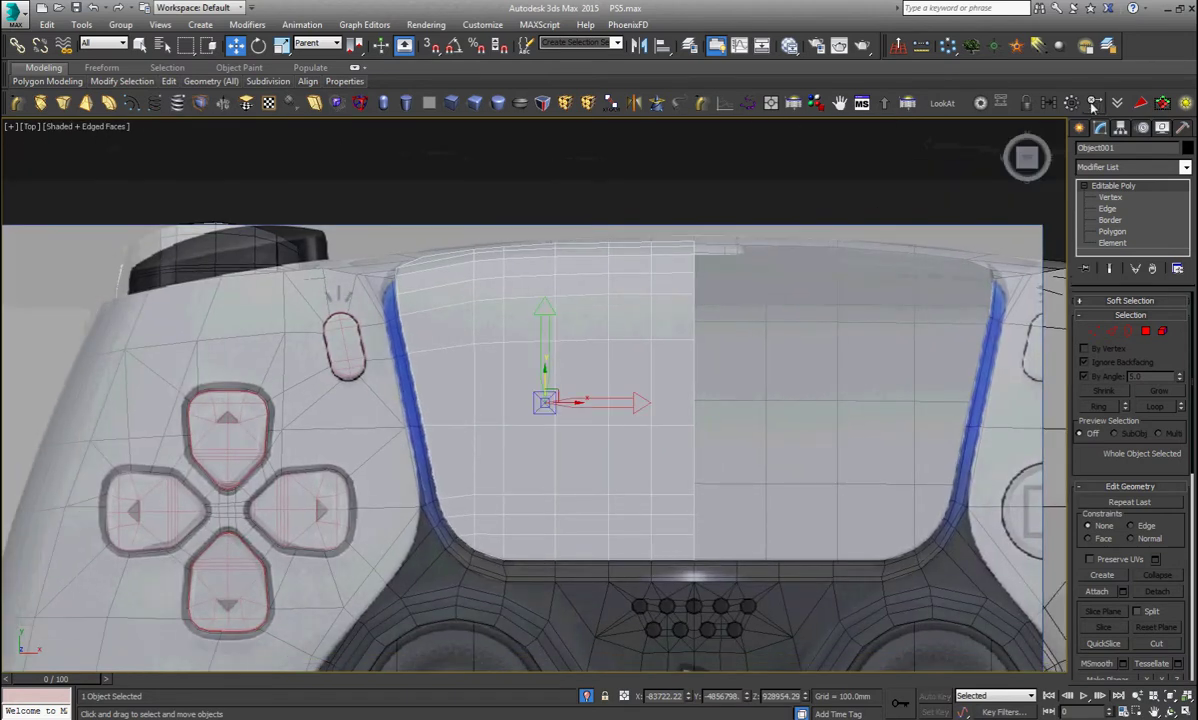
right_click(689, 698)
scroll(693, 402, up, 5)
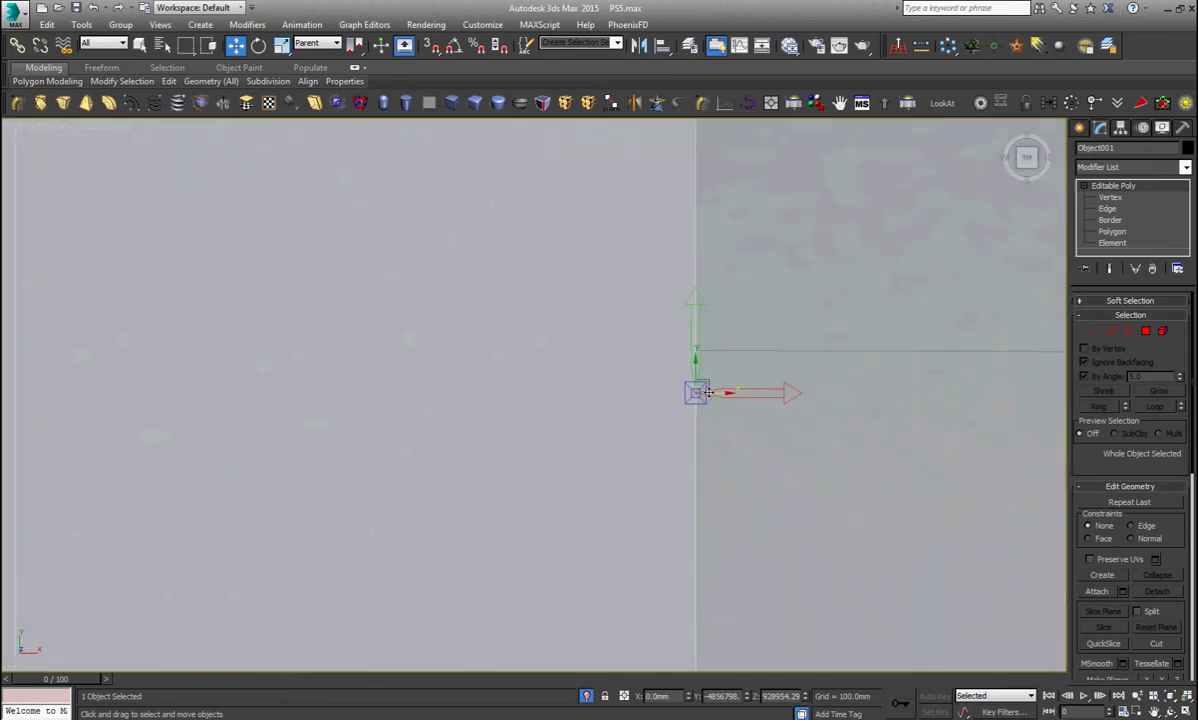
scroll(672, 390, down, 5)
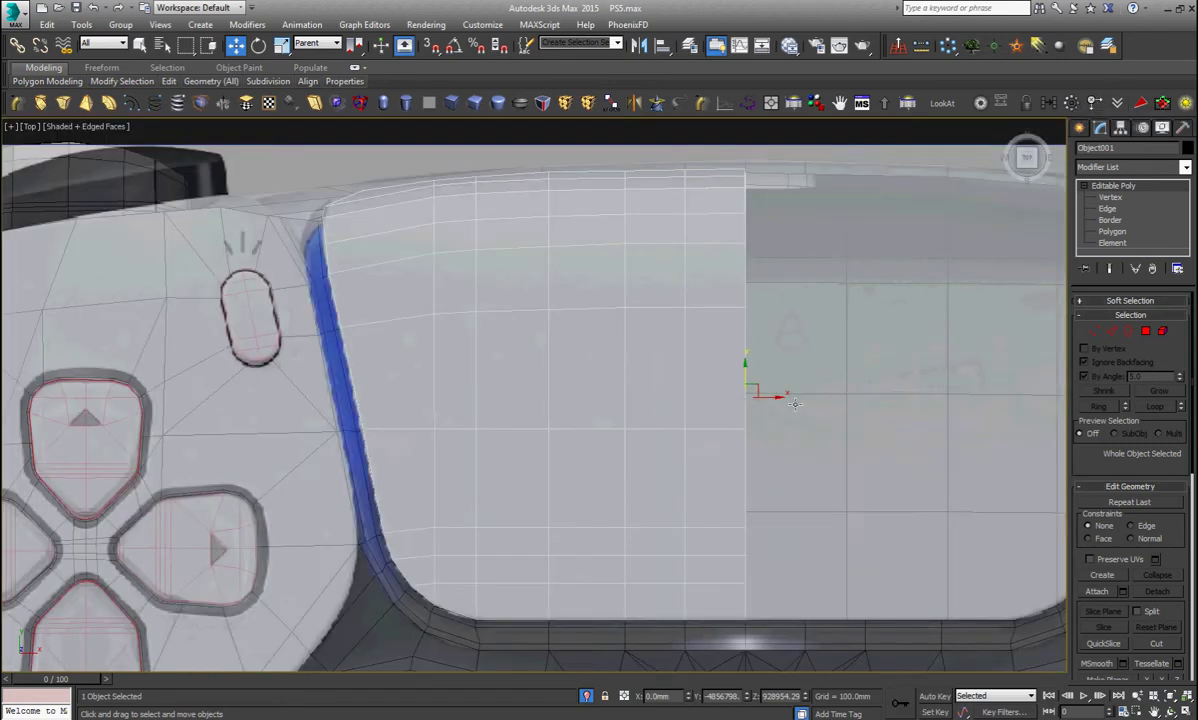
mouse_move(610, 495)
alt+middle_down()
mouse_move(878, 395)
mouse_move(651, 202)
alt+middle_up()
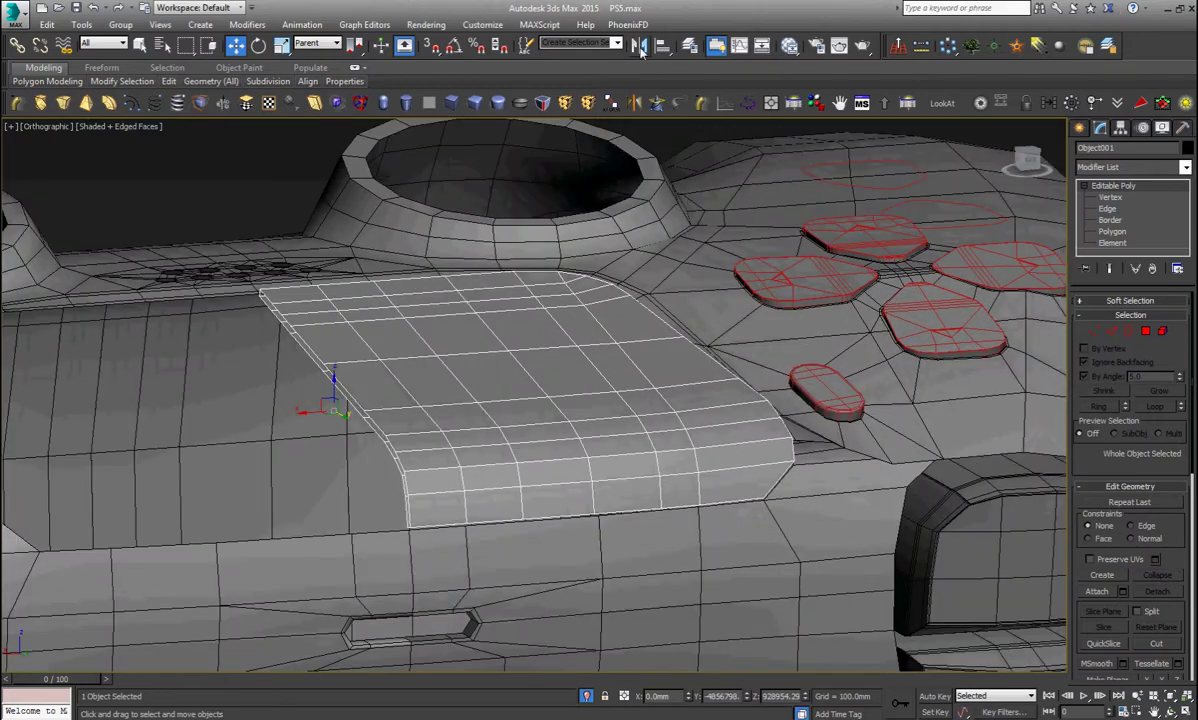
Mirror the touchpad panel on the X axis as an instance copy
click(640, 46)
click(570, 402)
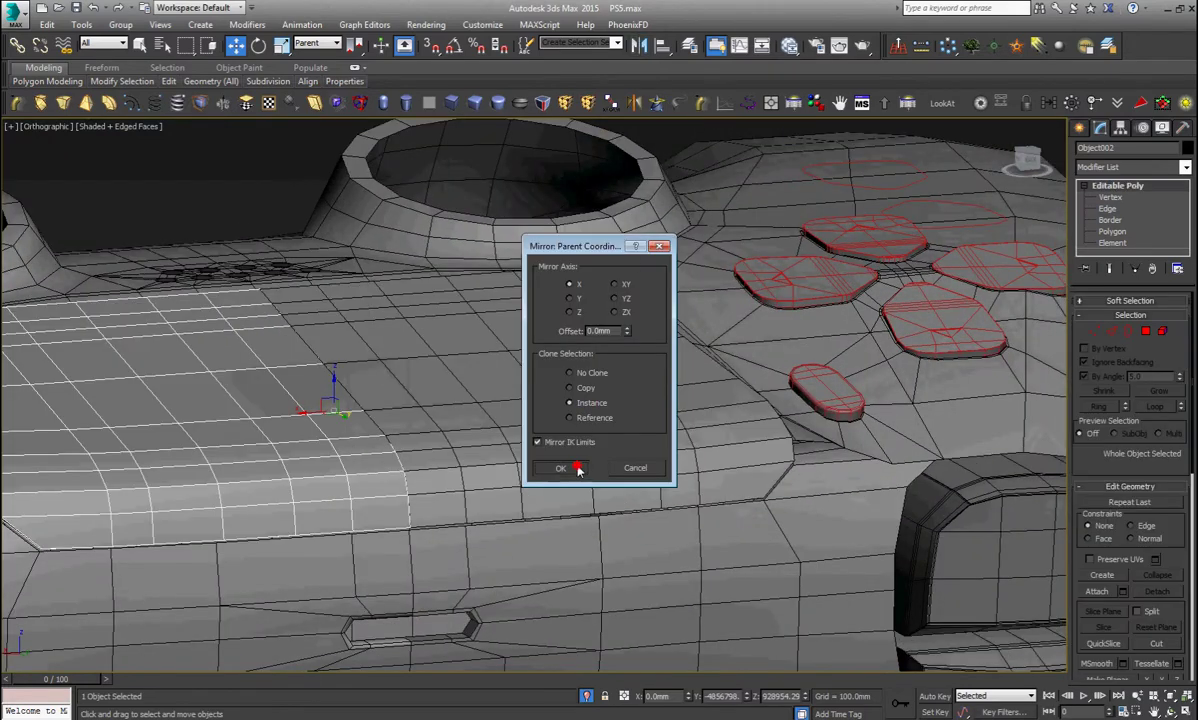
click(560, 467)
mouse_move(560, 467)
alt+middle_down()
mouse_move(513, 471)
mouse_move(657, 438)
alt+middle_up()
scroll(513, 471, down, 3)
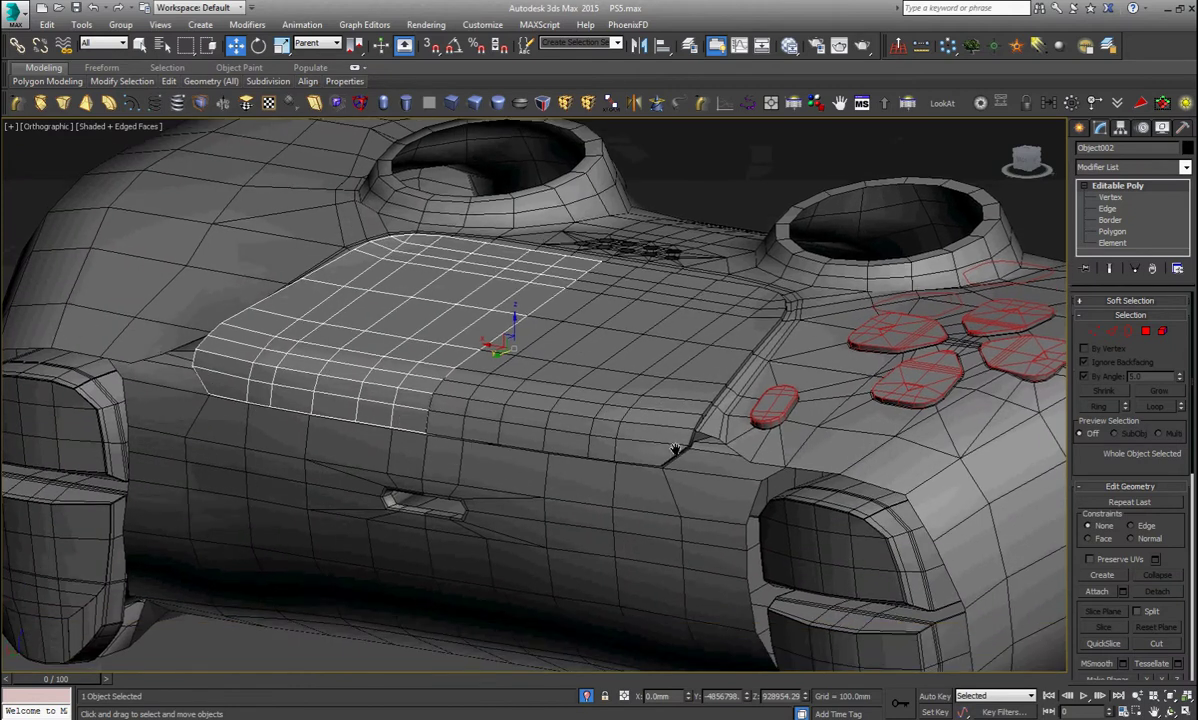
scroll(660, 444, up, 5)
Connect a new edge loop across the original panel half's edge ring, then leave edge mode
click(676, 441)
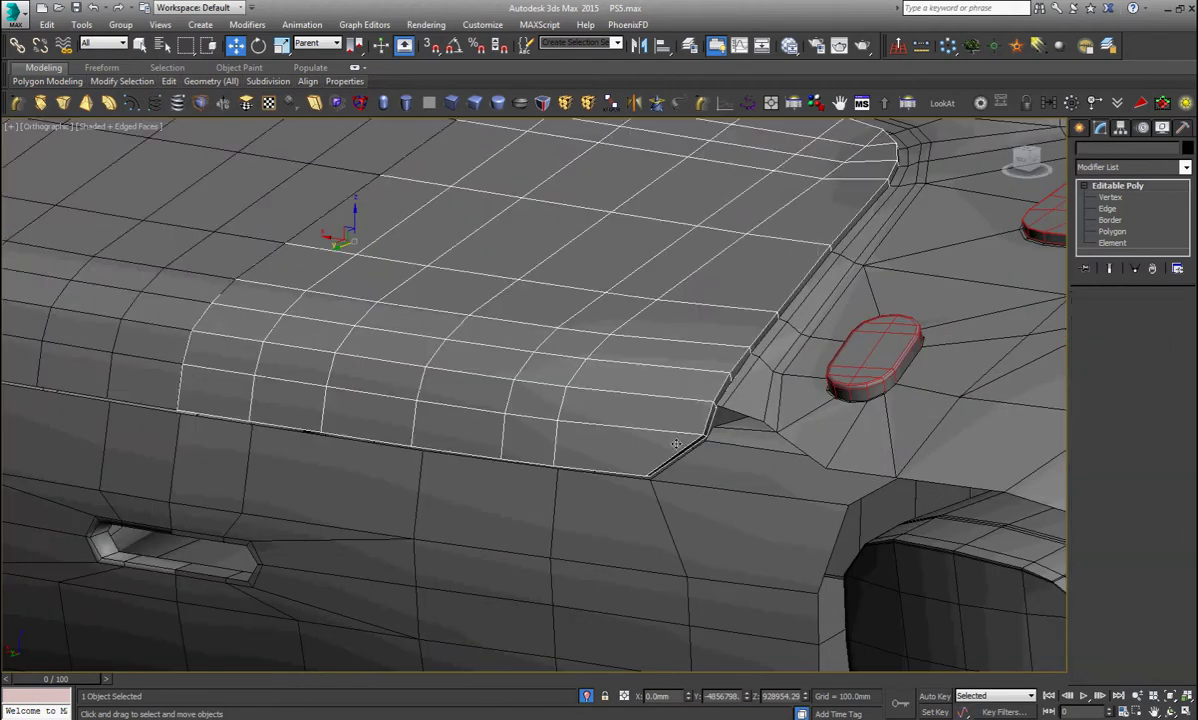
scroll(676, 441, up, 3)
key(2)
click(676, 414)
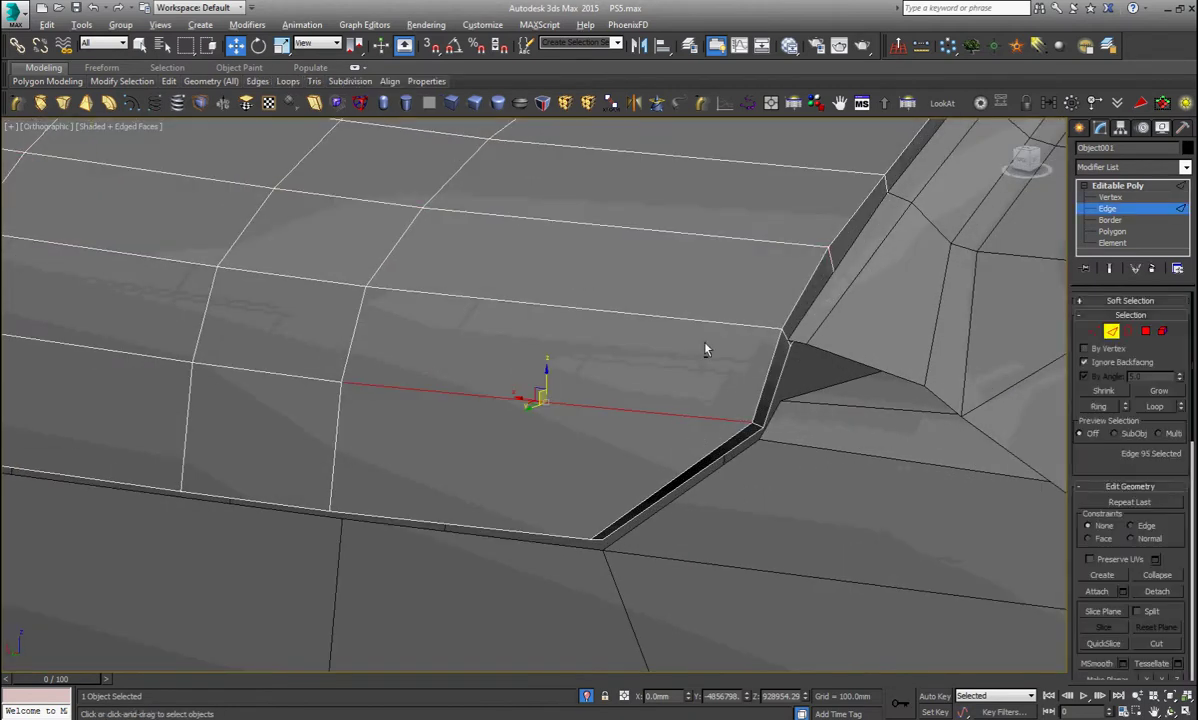
key(alt+r)
right_click(706, 349)
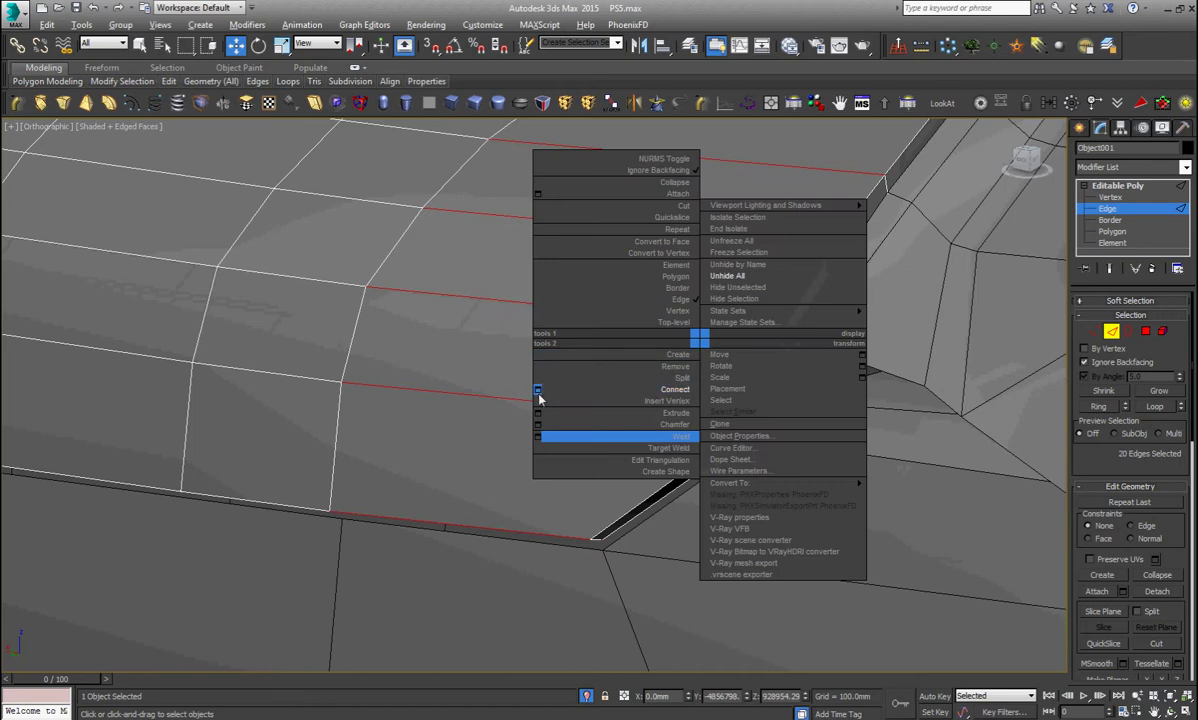
click(539, 390)
click(541, 466)
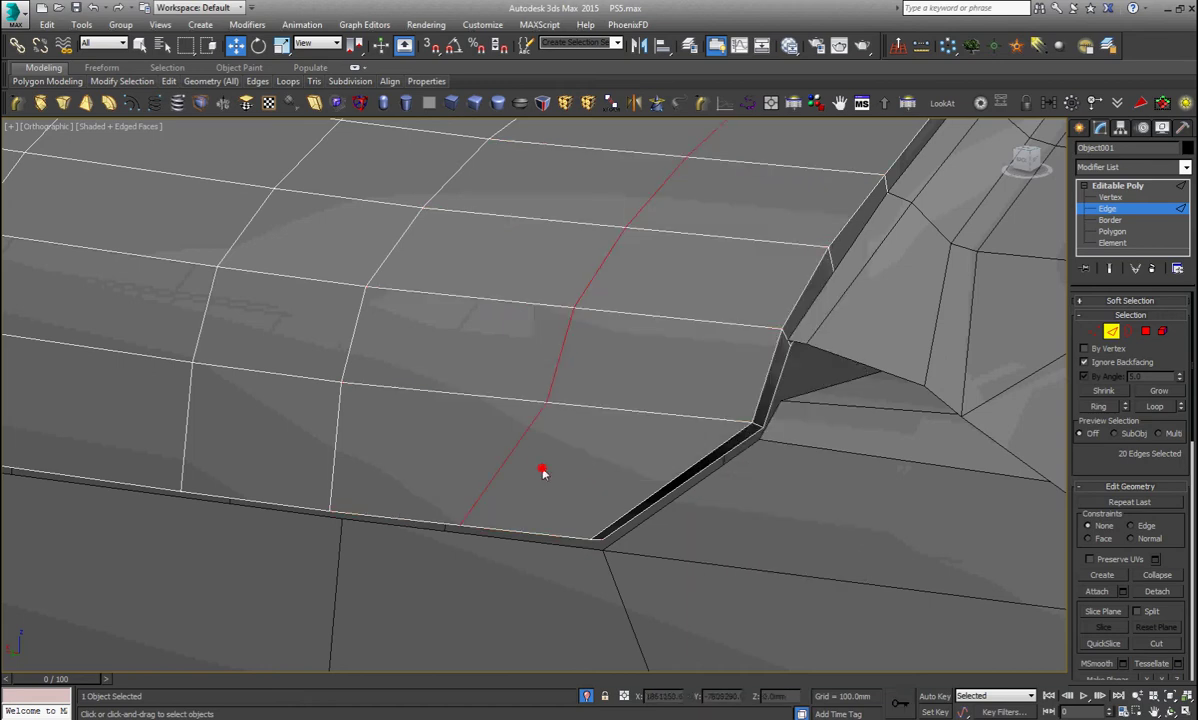
scroll(541, 470, down, 3)
scroll(545, 473, up, 1)
scroll(650, 476, up, 2)
click(1125, 186)
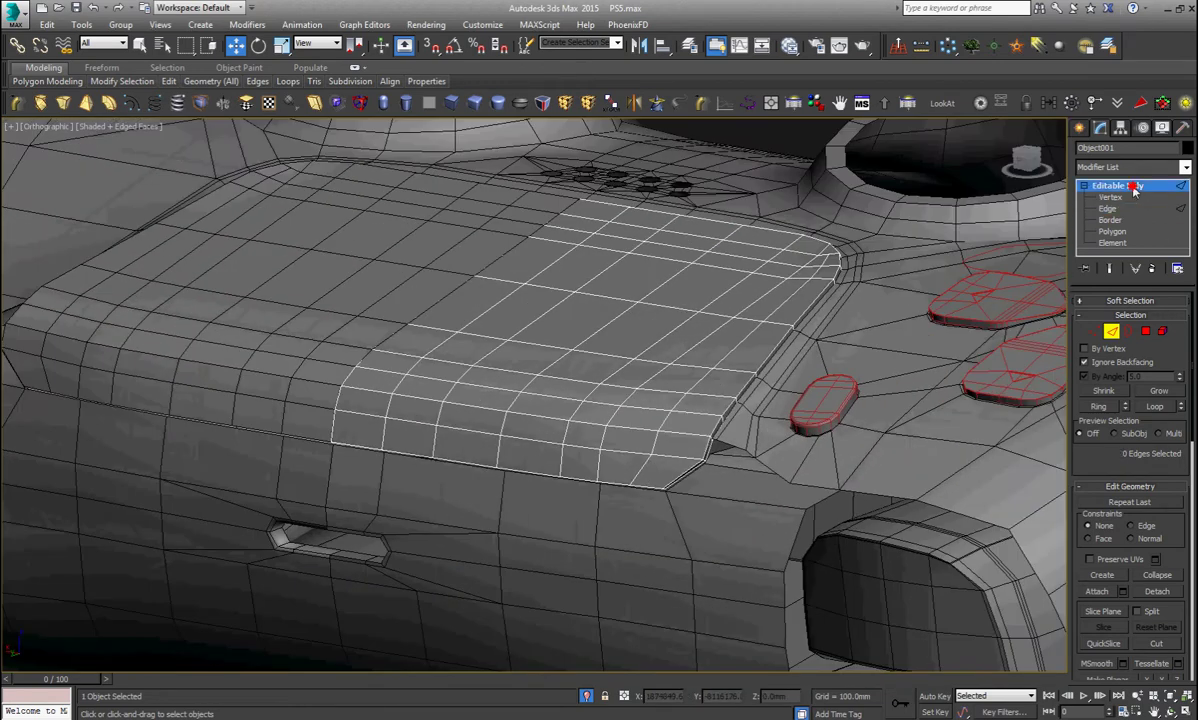
scroll(705, 410, down, 2)
Select the main body, check the reference photo, and pick the top D-pad button Line007
click(767, 428)
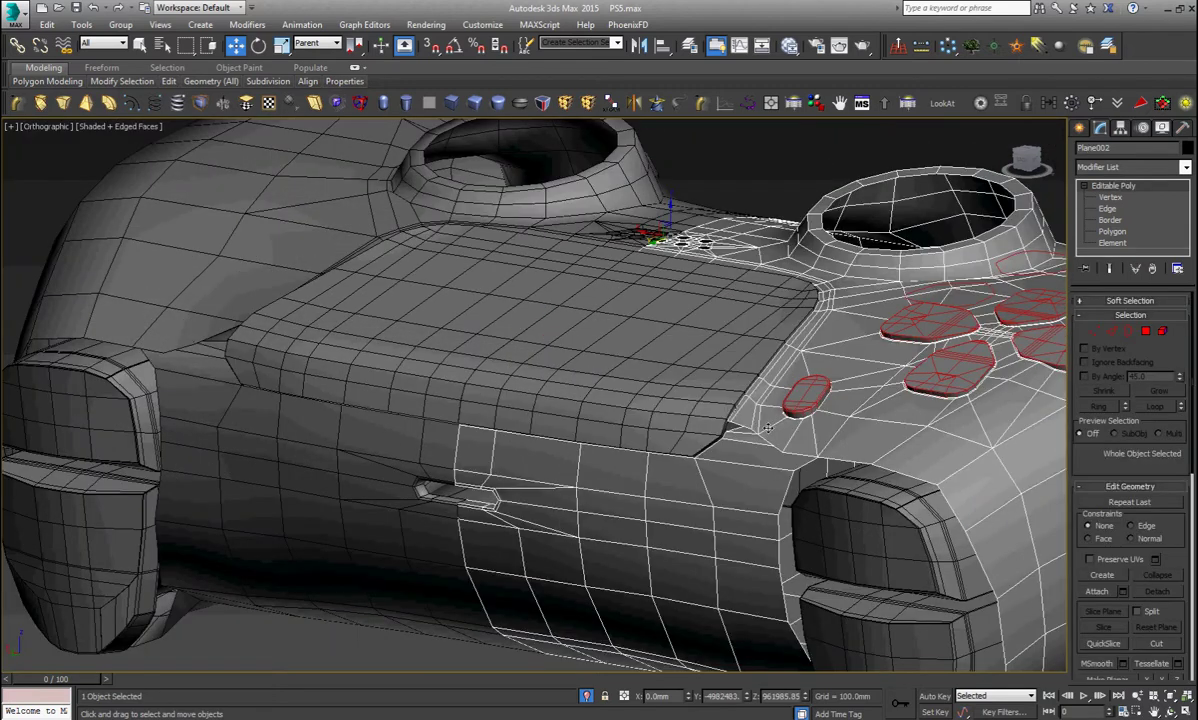
key(alt+Tab)
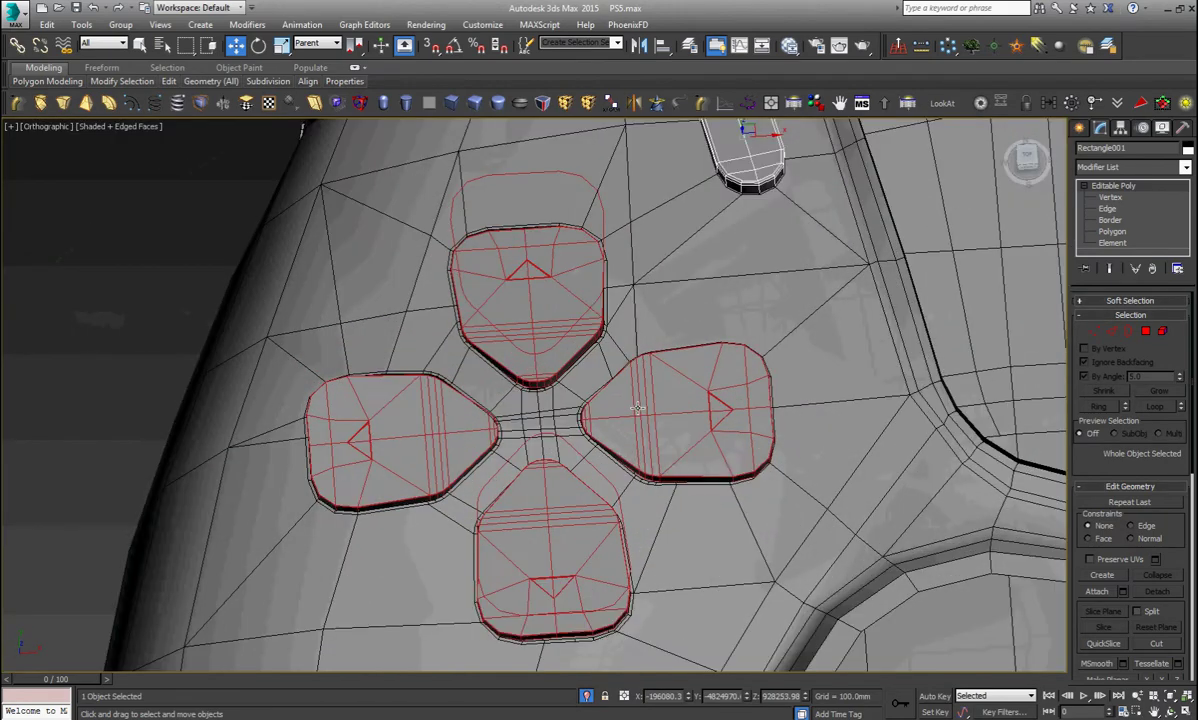
click(580, 367)
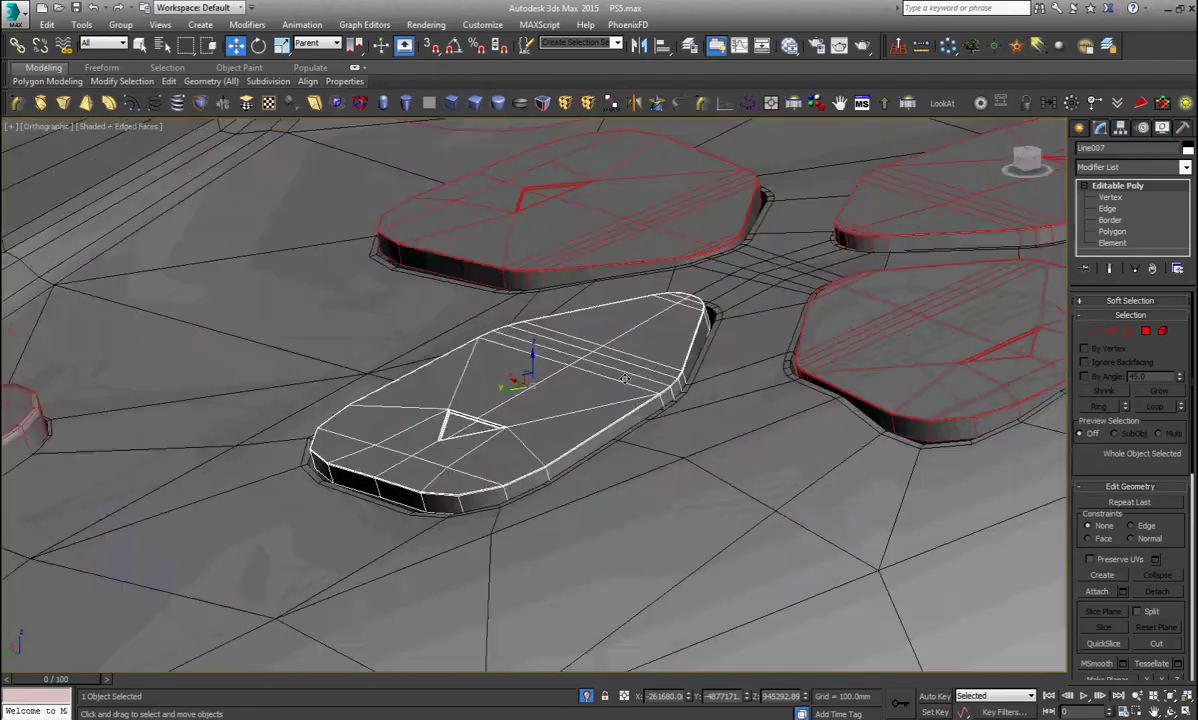
key(alt+Tab)
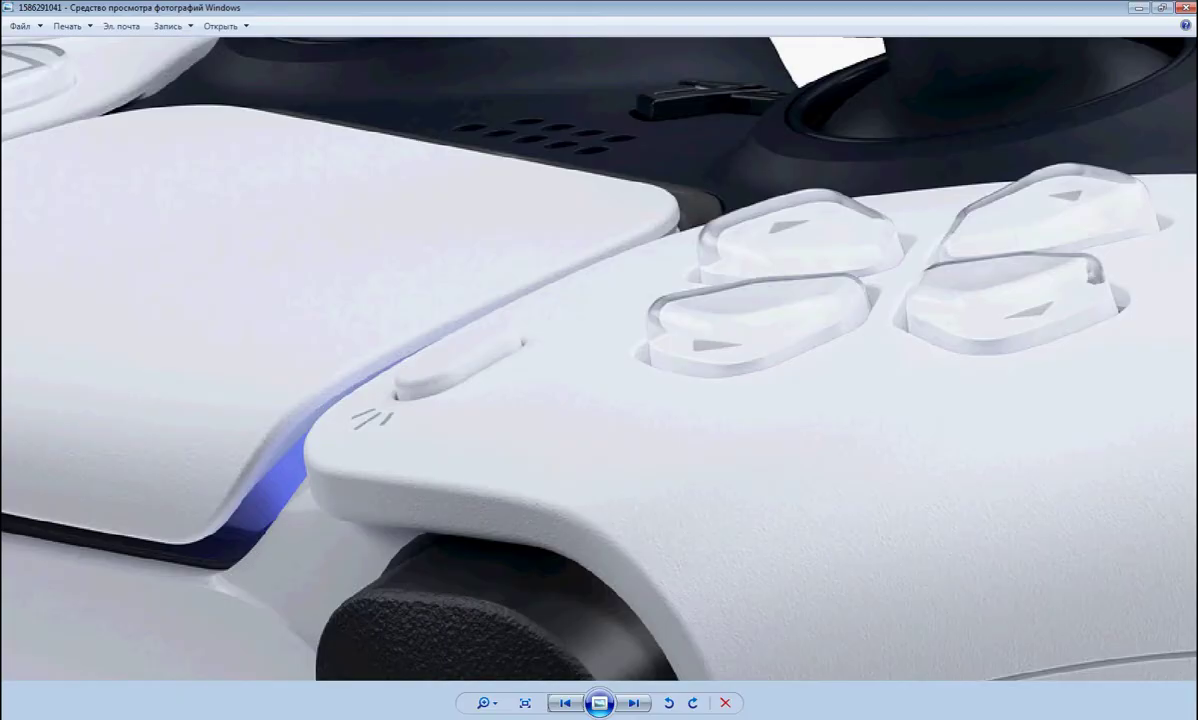
key(alt+Tab)
Select all of Line007's polygons, switch to Local coordinates and isolate the button
scroll(591, 497, up, 3)
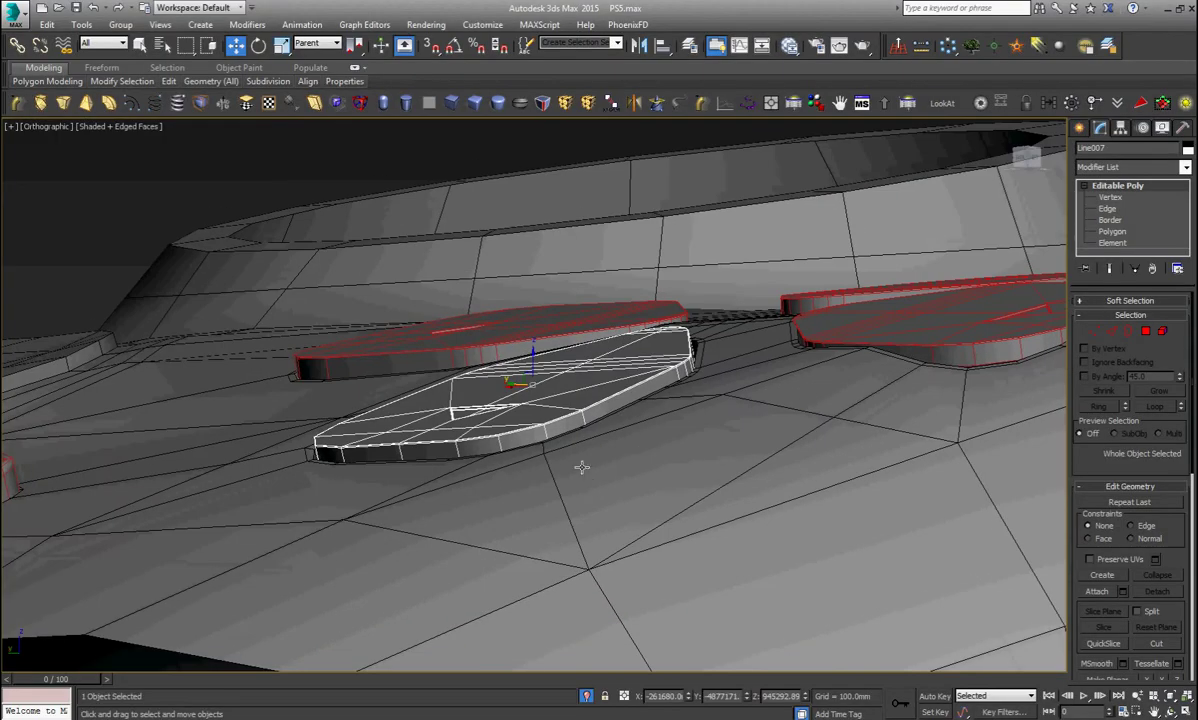
scroll(583, 465, up, 3)
alt+middle_drag(540, 414, 552, 436)
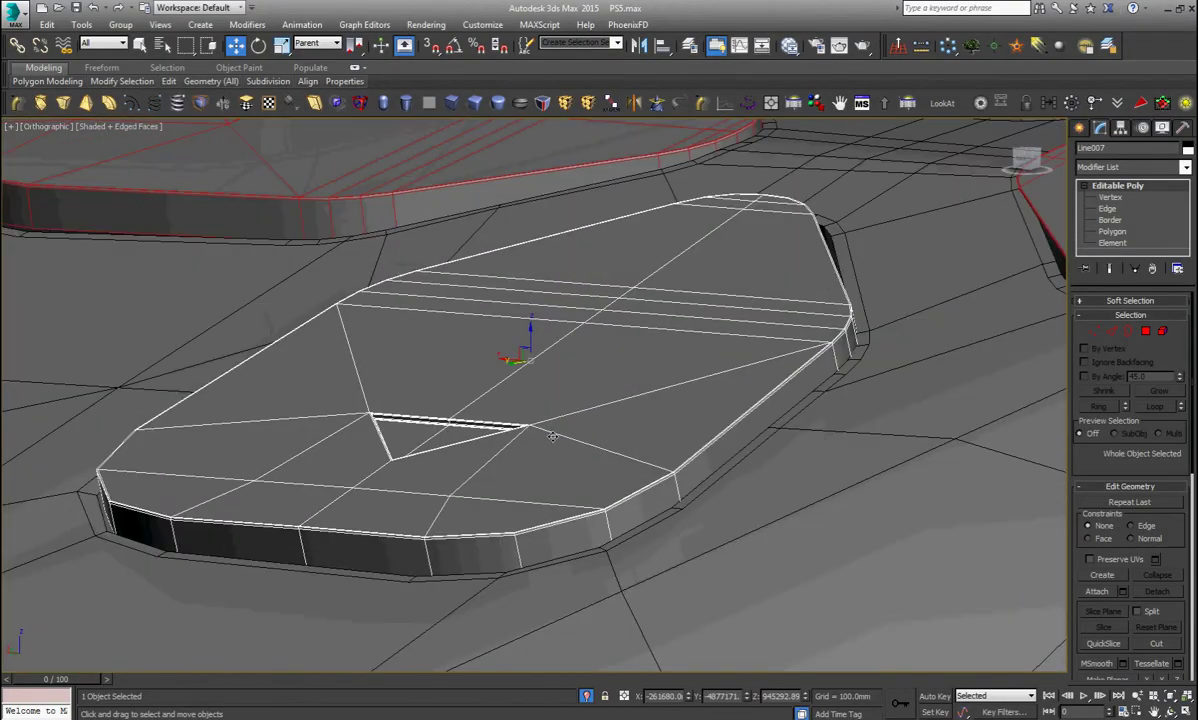
key(4)
click(557, 450)
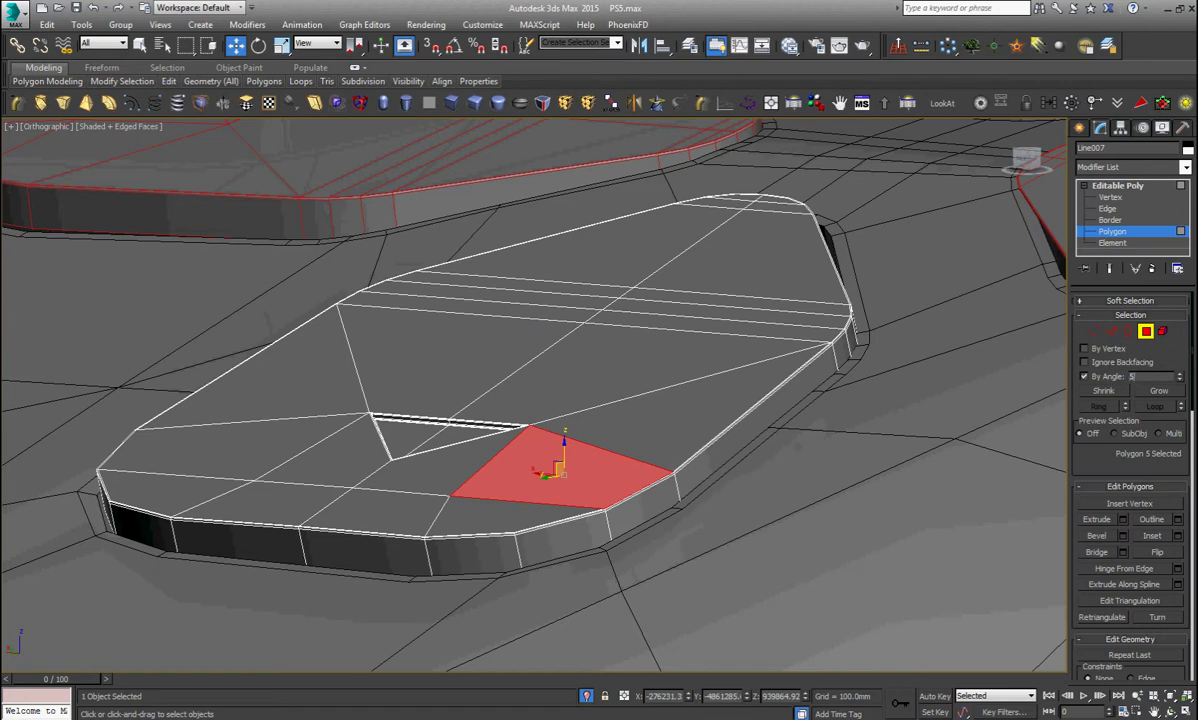
key(ctrl+a)
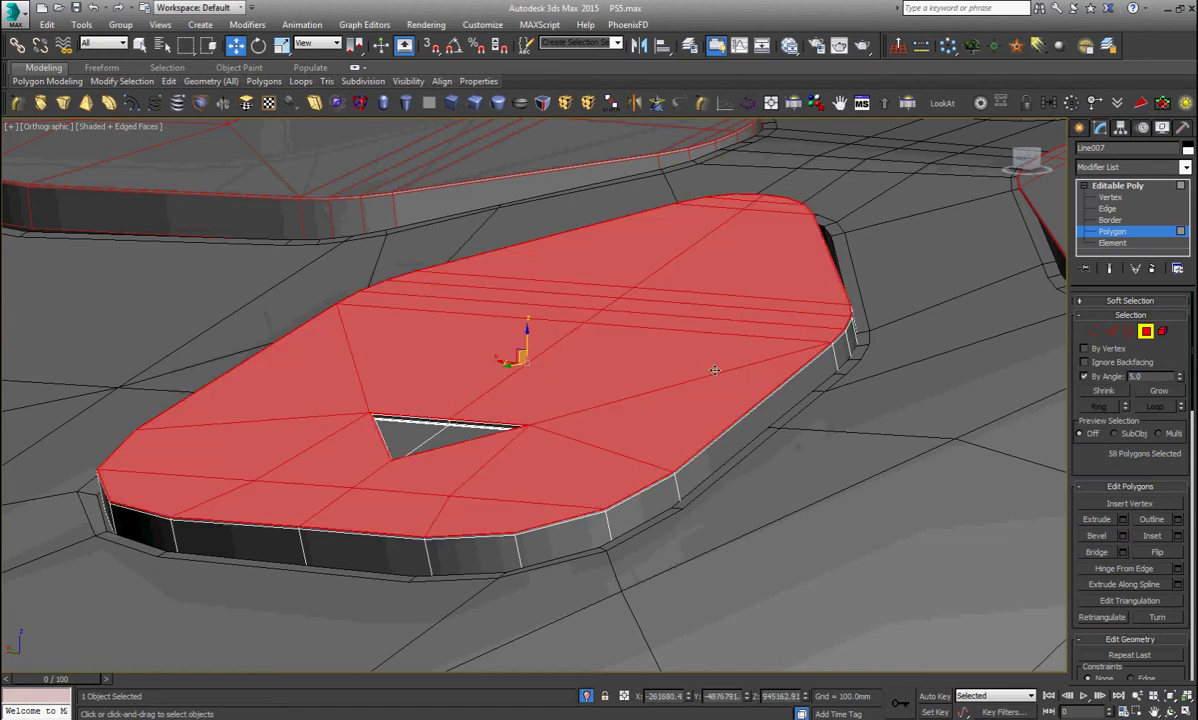
scroll(600, 400, down, 3)
alt+middle_drag(600, 400, 640, 370)
right_click(642, 366)
click(662, 354)
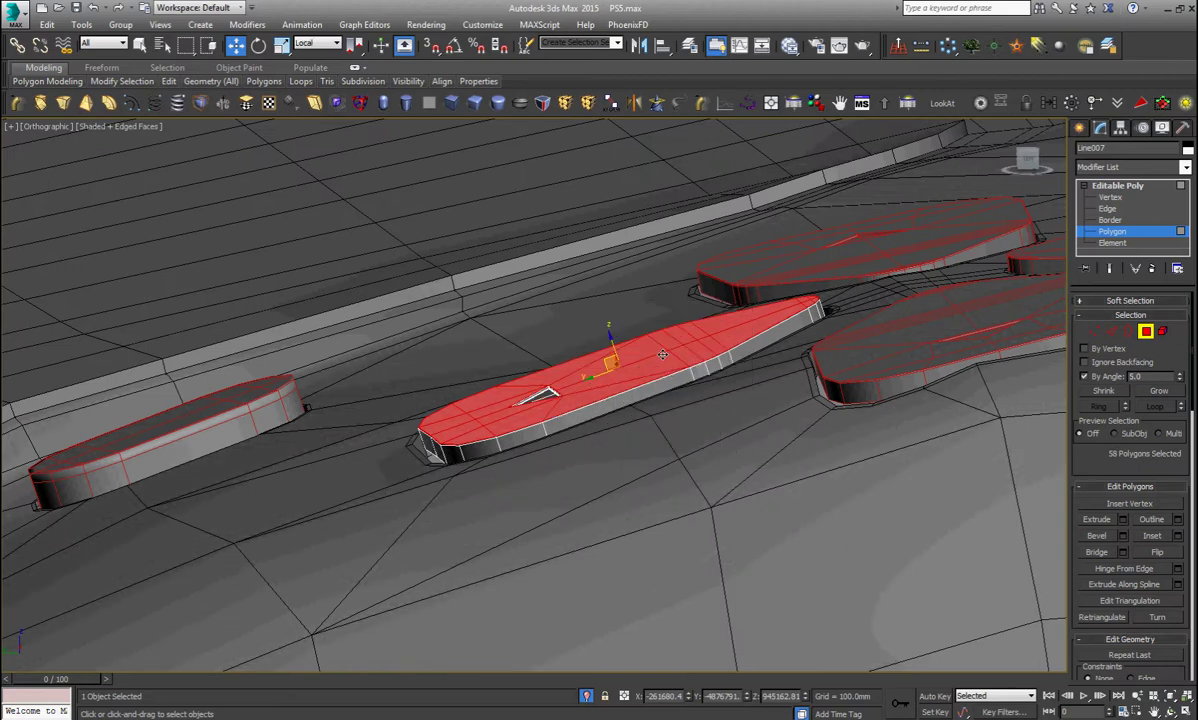
key(alt+q)
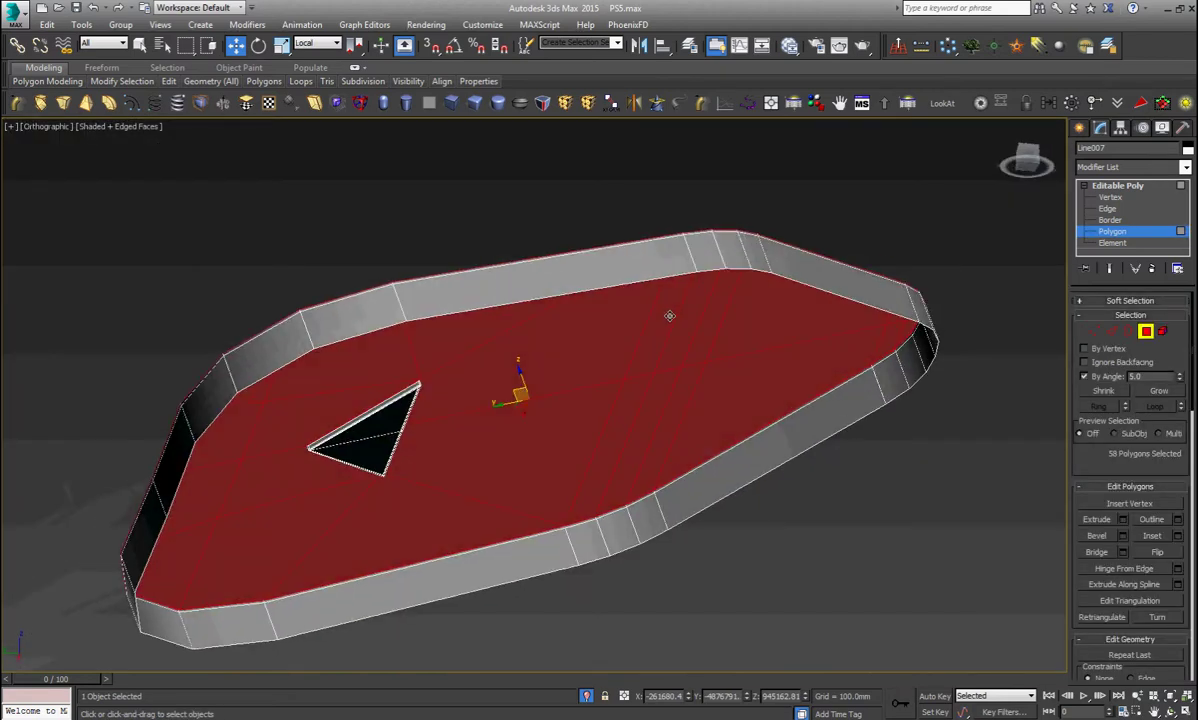
Shift-drag the top faces up on Z and clone them to a new element
mouse_move(667, 330)
alt+middle_down()
mouse_move(527, 390)
mouse_move(527, 374)
alt+middle_up()
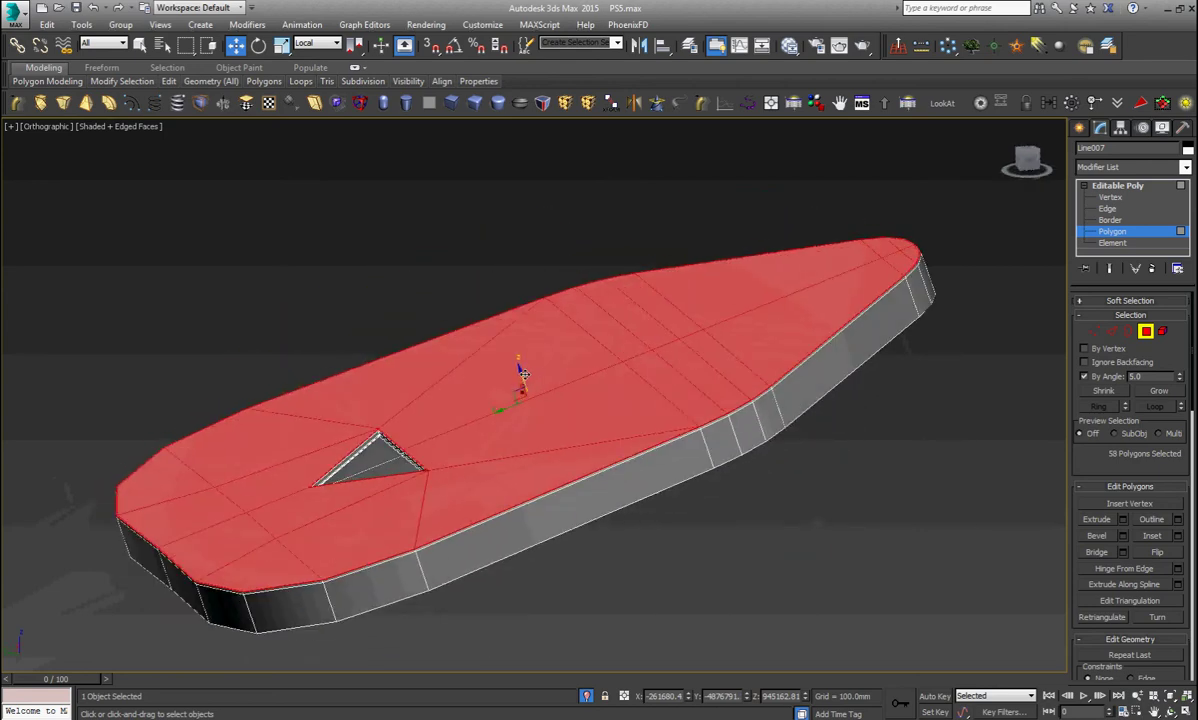
shift+drag(519, 368, 504, 327)
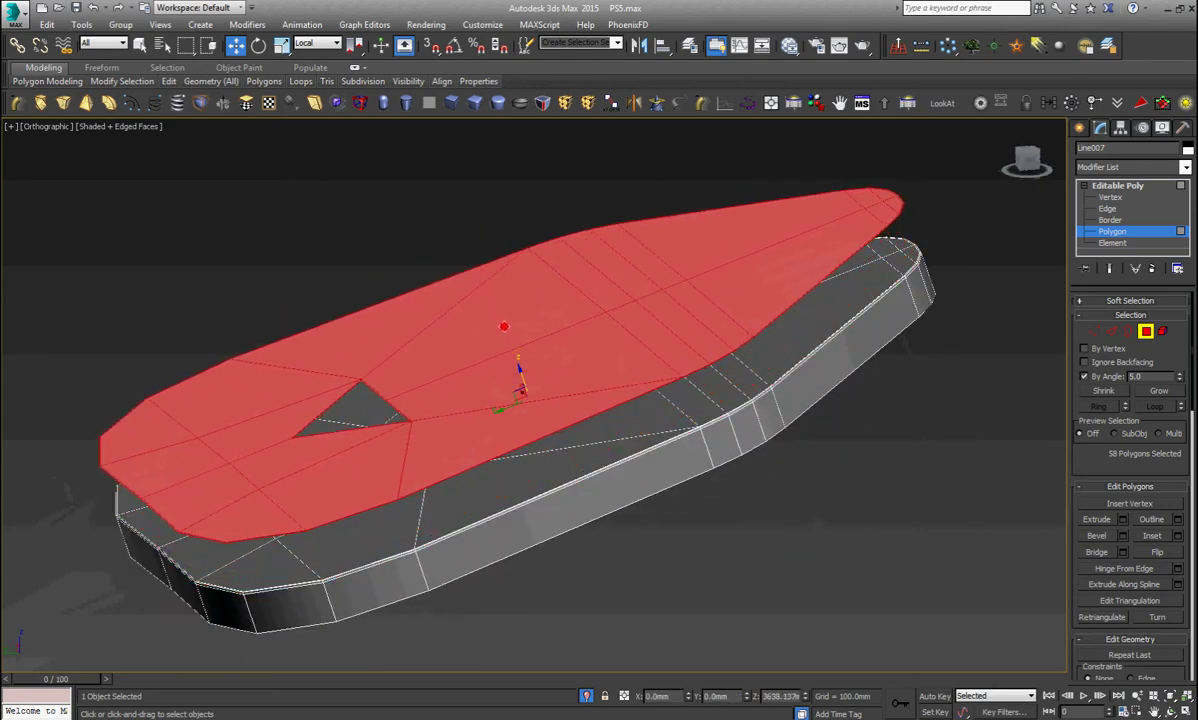
shift+drag(504, 327, 505, 314)
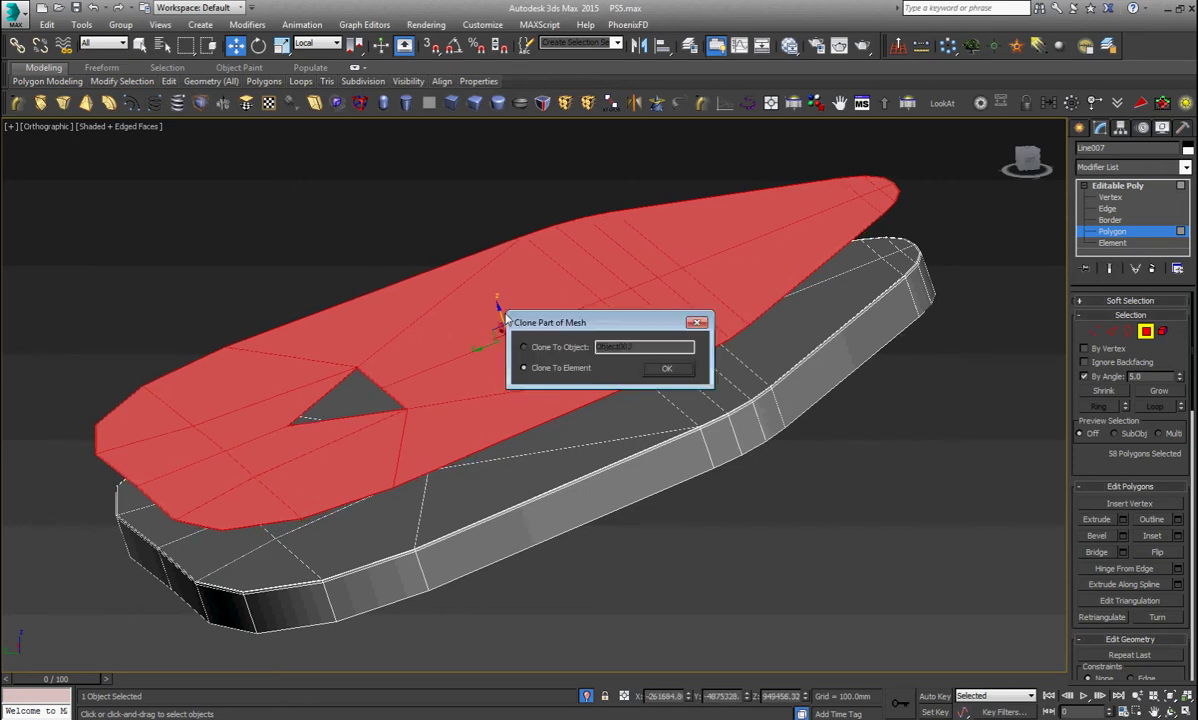
click(655, 371)
mouse_move(655, 371)
alt+middle_down()
mouse_move(642, 424)
mouse_move(587, 378)
alt+middle_up()
Select the triangular opening's border on the cloned top and cap it with a face
key(1)
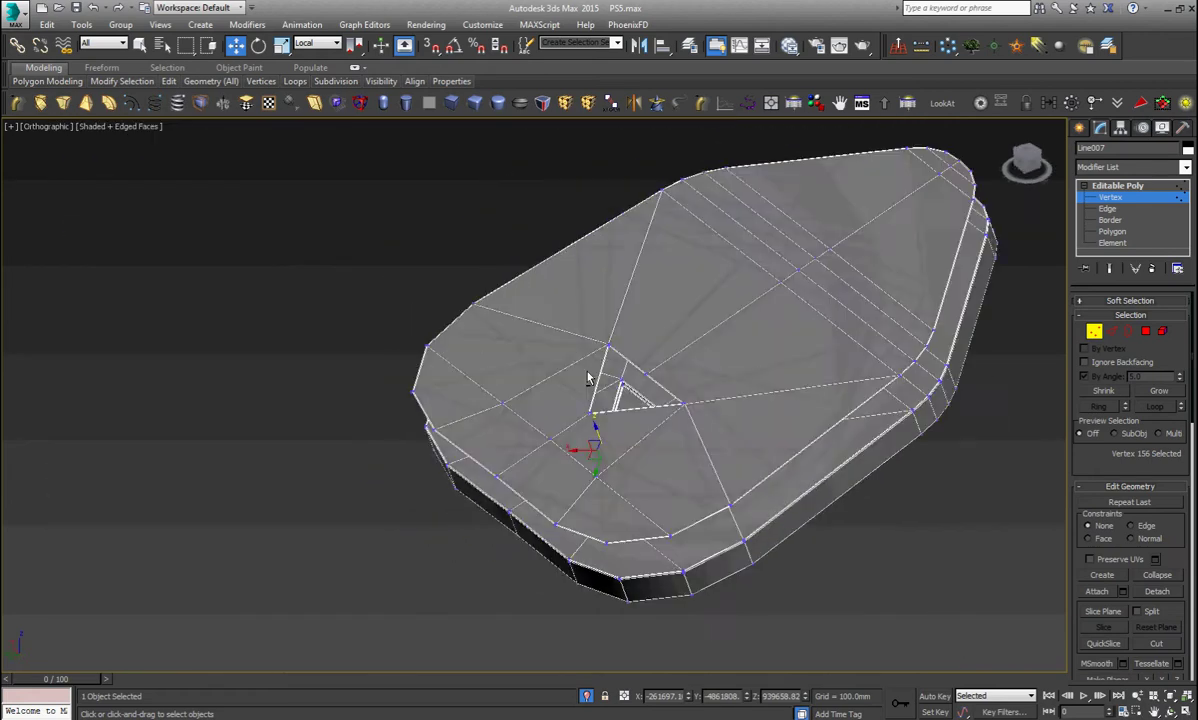
scroll(587, 378, up, 3)
scroll(618, 420, up, 3)
scroll(594, 404, up, 2)
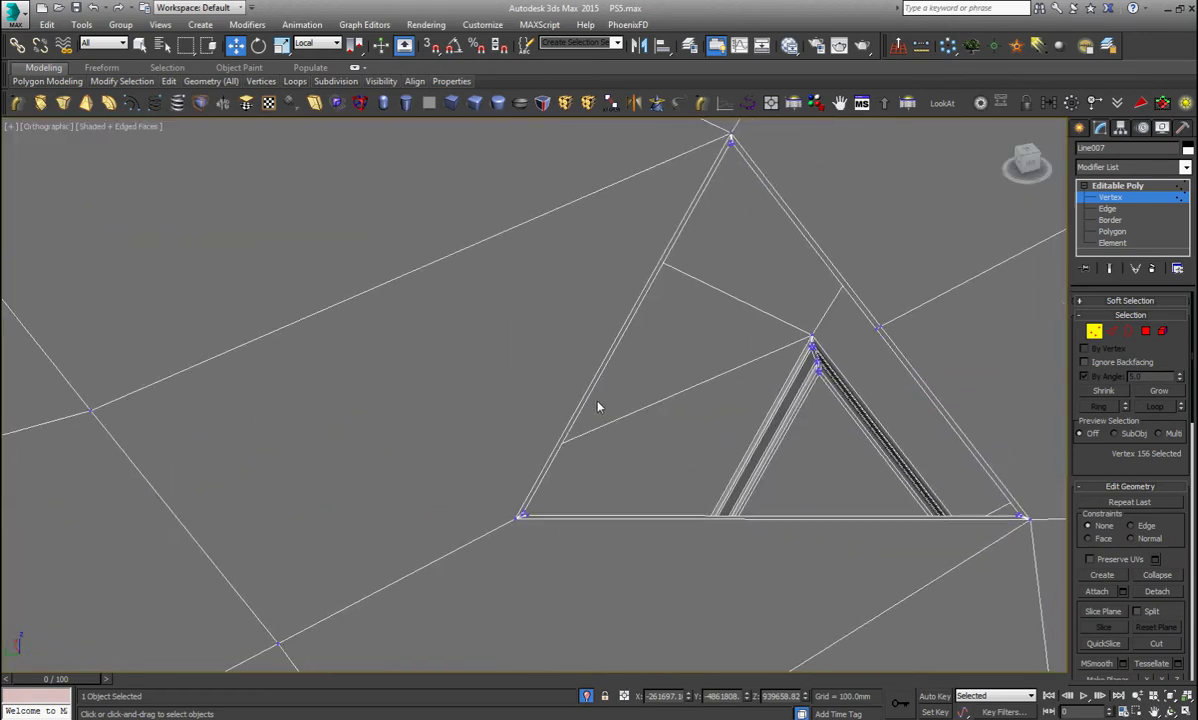
key(3)
click(587, 395)
key(Delete)
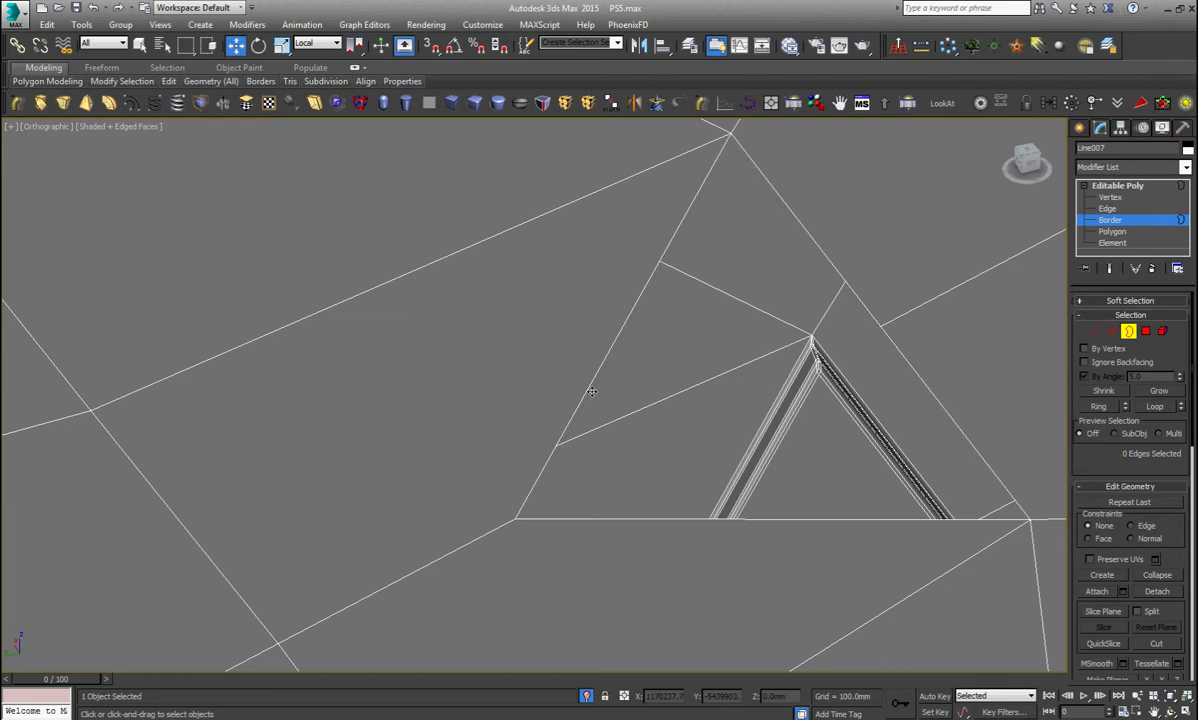
scroll(591, 392, down, 2)
key(1)
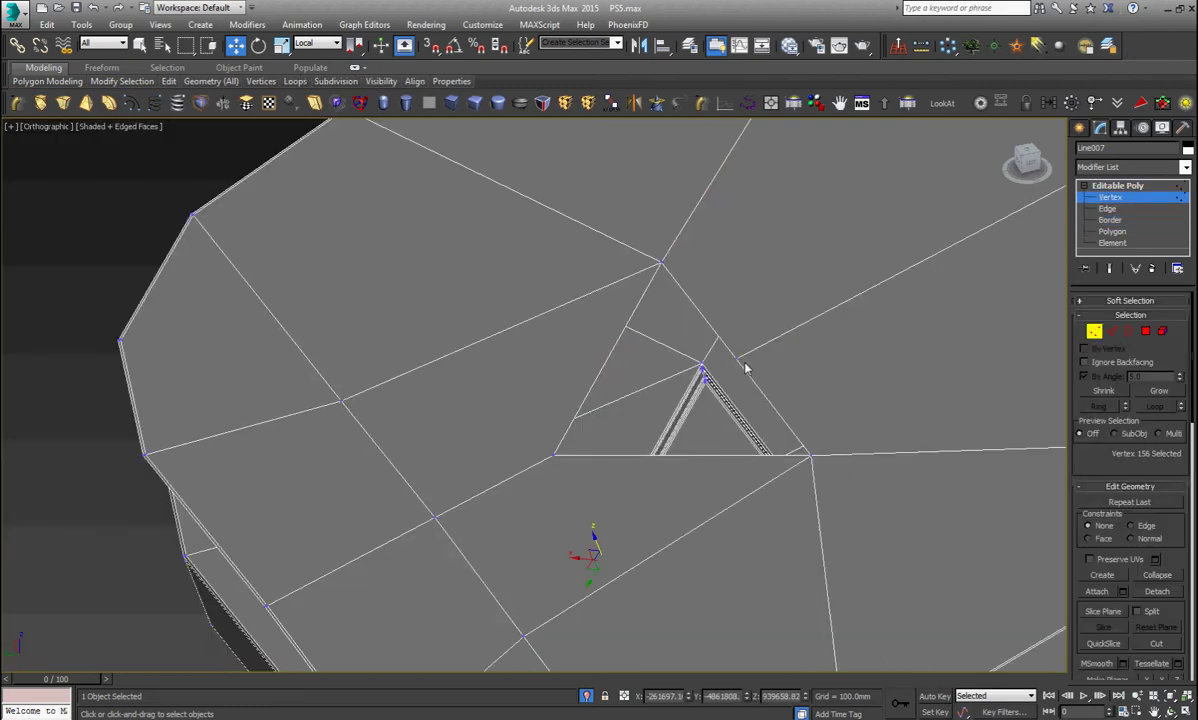
click(702, 369)
alt+middle_drag(705, 372, 672, 441)
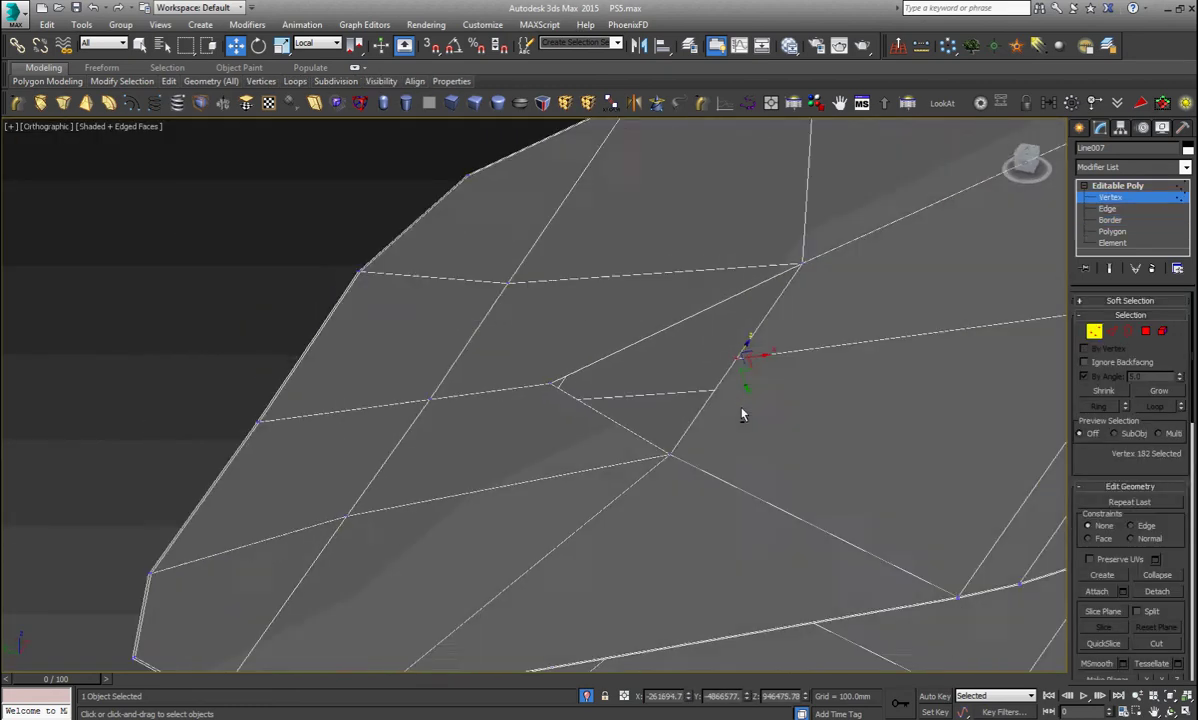
key(3)
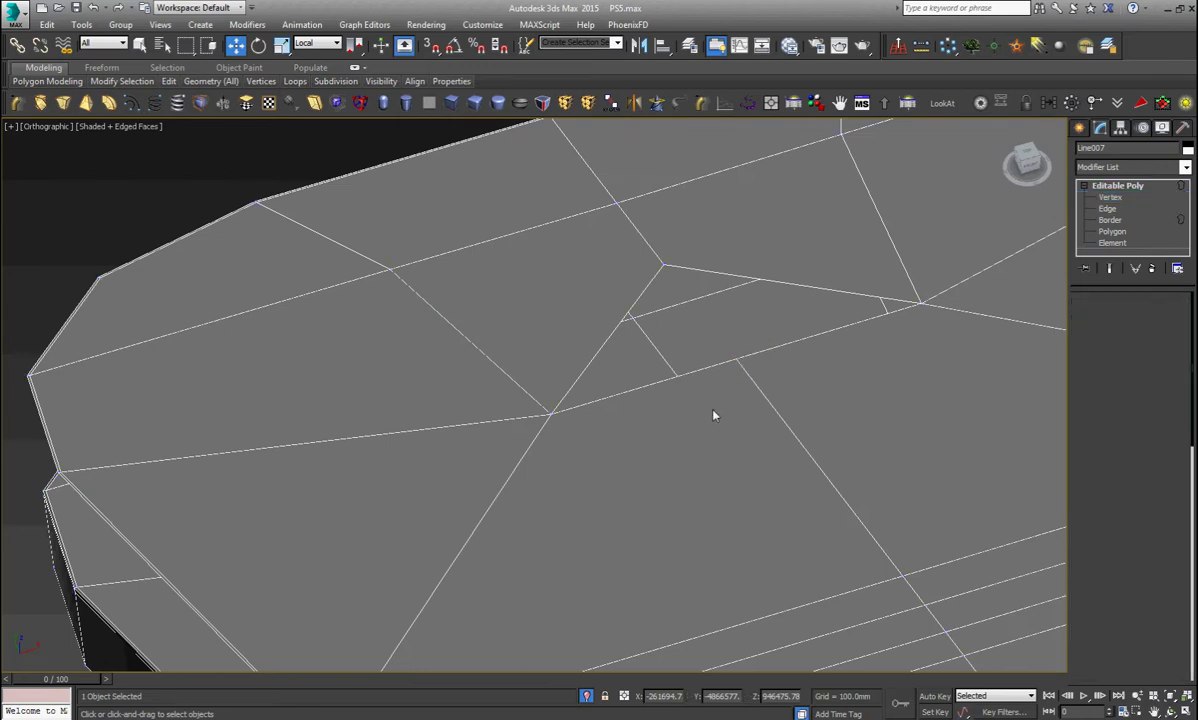
right_click(709, 365)
click(710, 382)
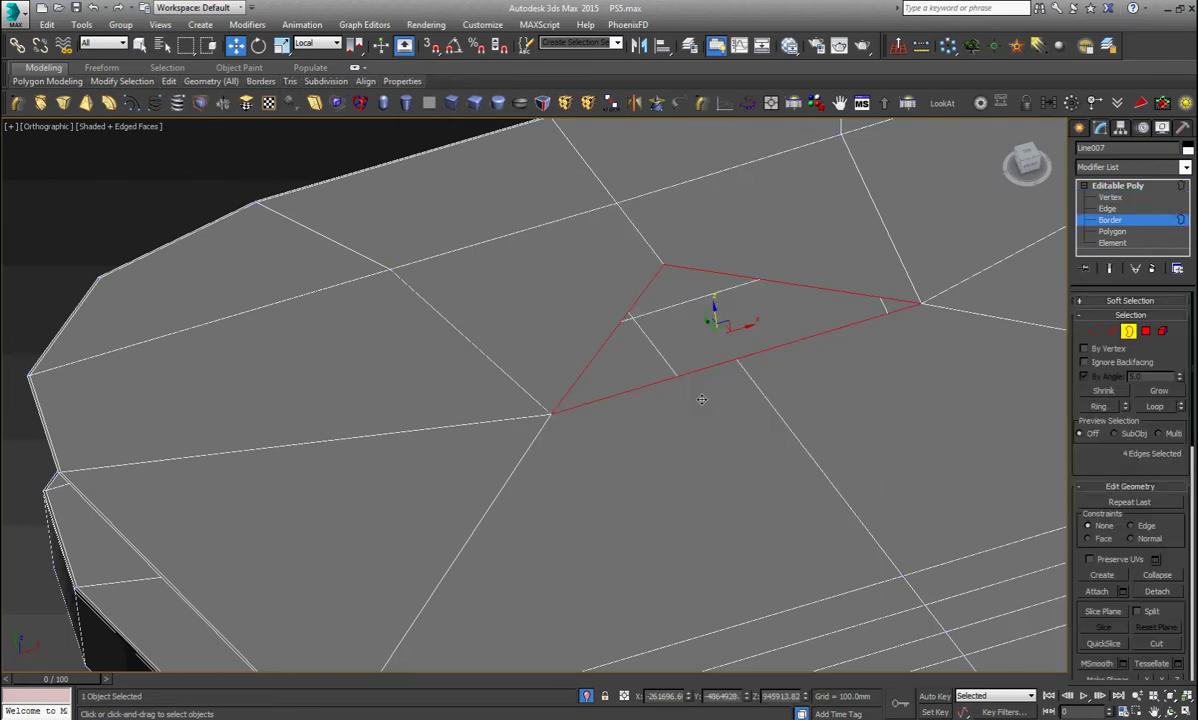
Use Cut to merge the stray vertex into the upper vertex so edges meet cleanly
key(1)
ctrl+click(663, 265)
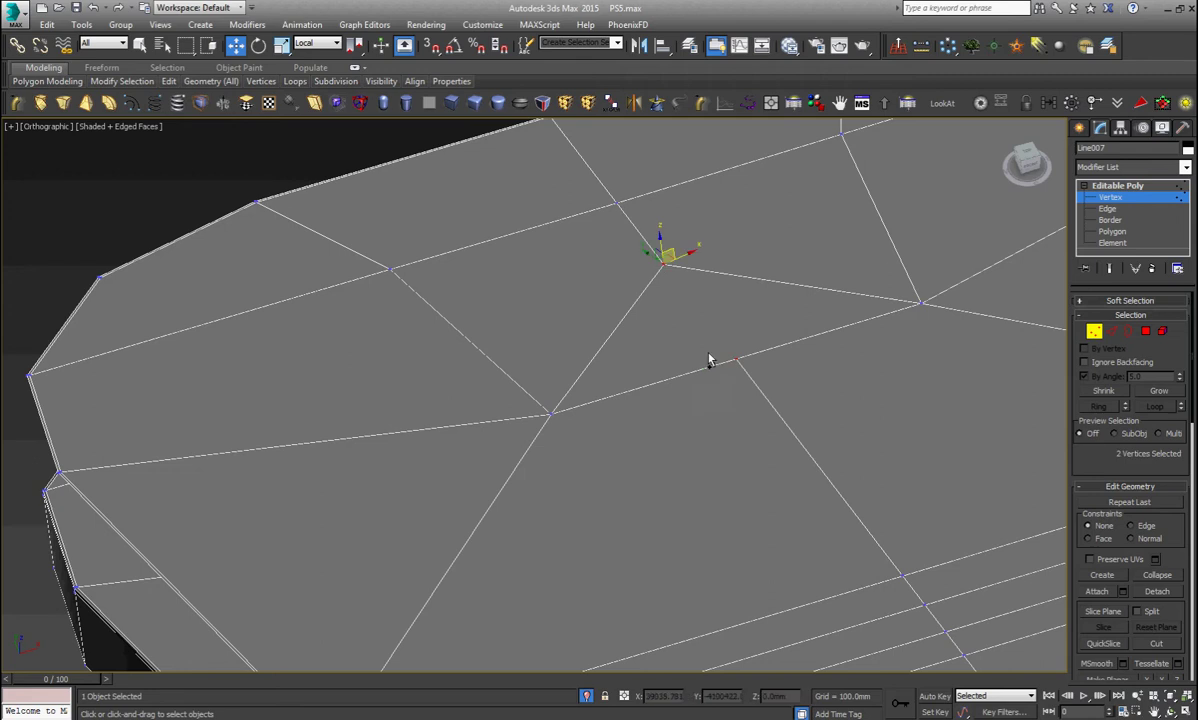
scroll(715, 368, down, 5)
alt+middle_drag(725, 377, 773, 390)
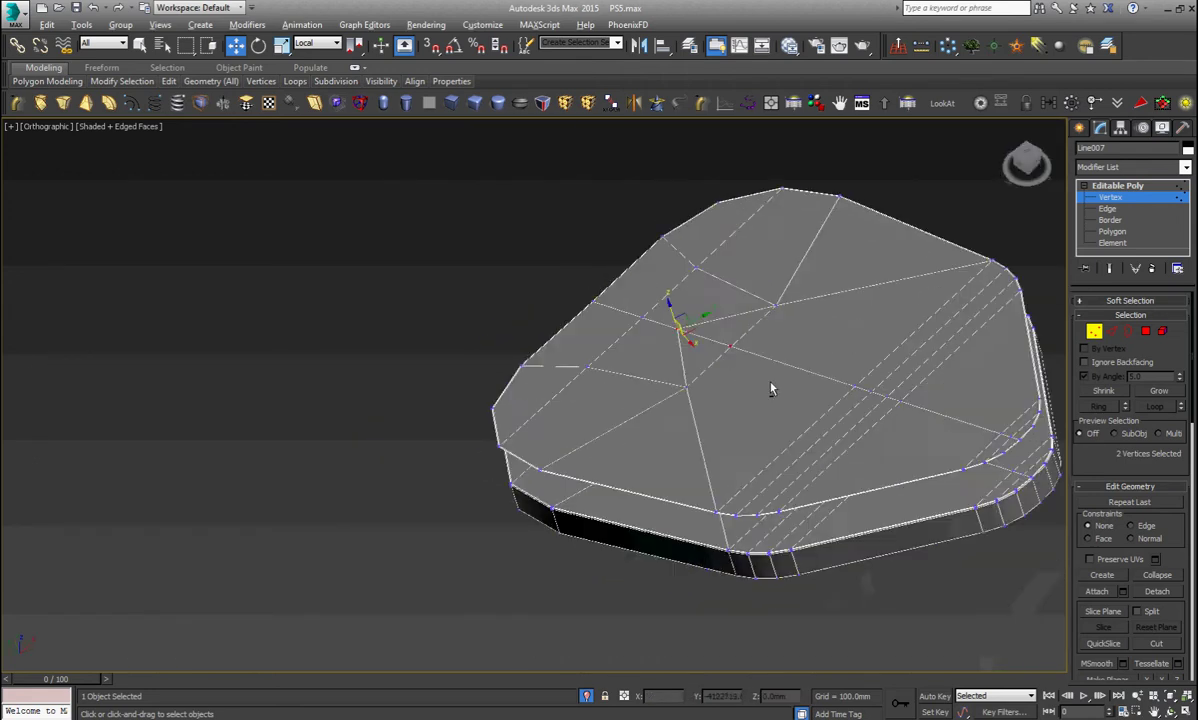
scroll(780, 390, up, 3)
scroll(786, 390, up, 4)
click(754, 369)
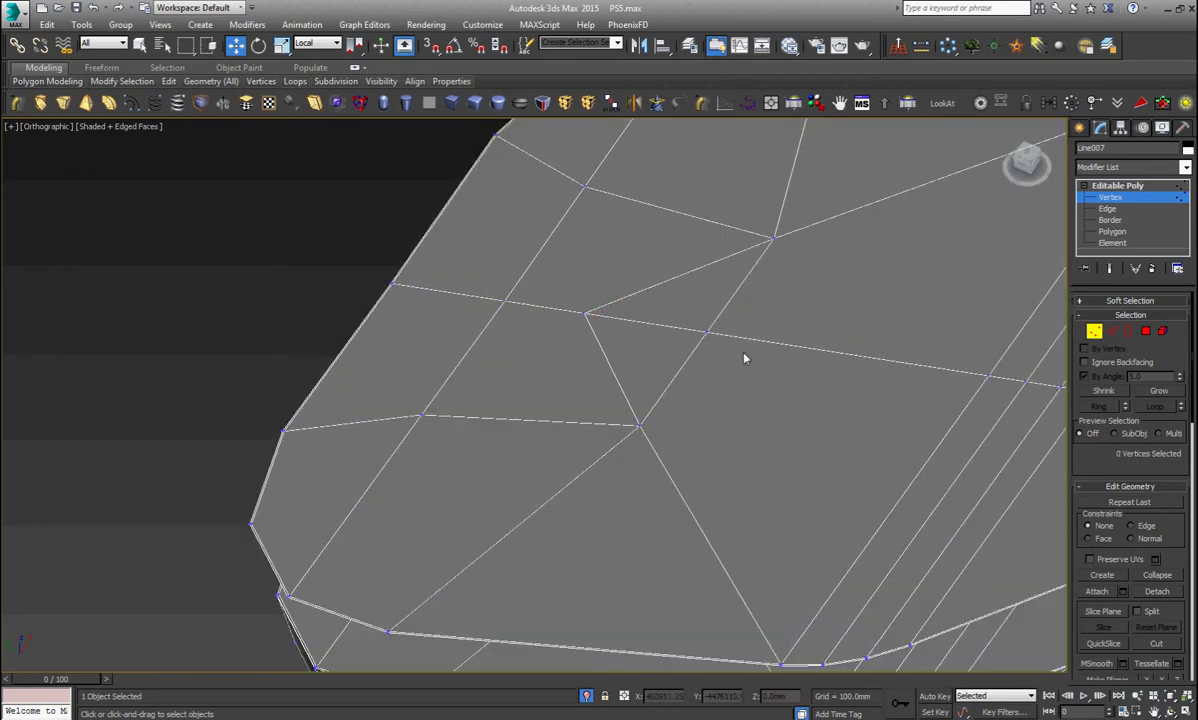
alt+middle_drag(748, 337, 781, 321)
right_click(778, 312)
click(746, 410)
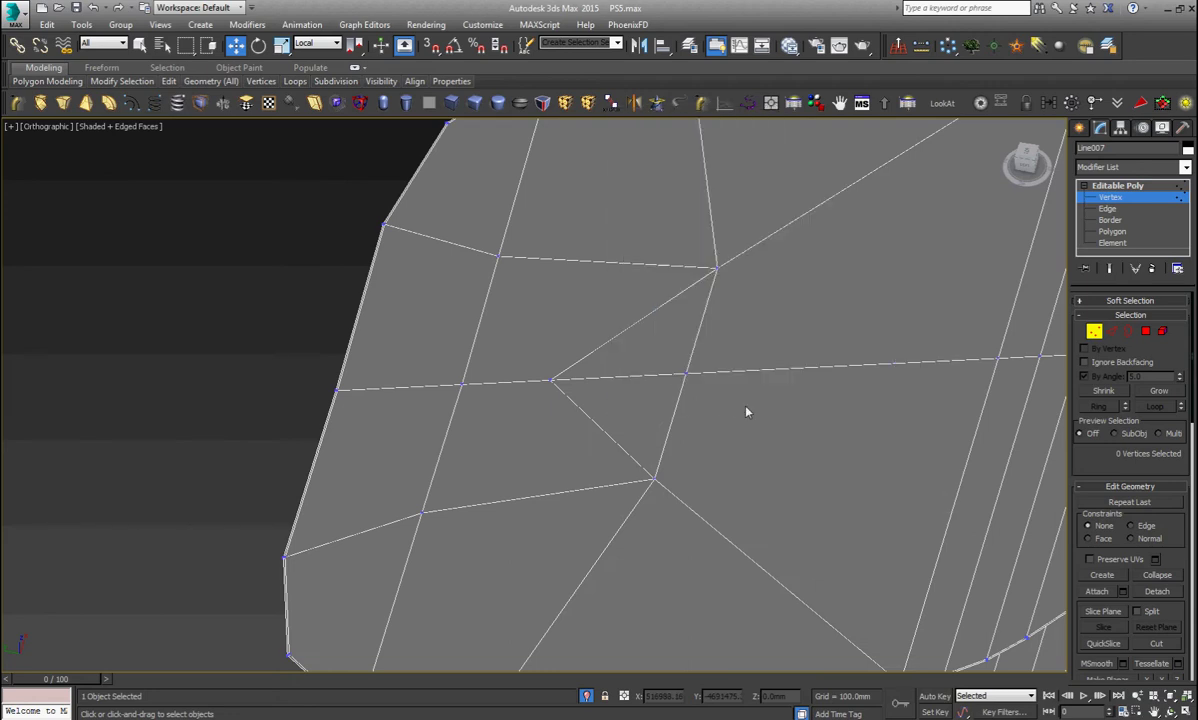
click(551, 384)
key(ctrl+z)
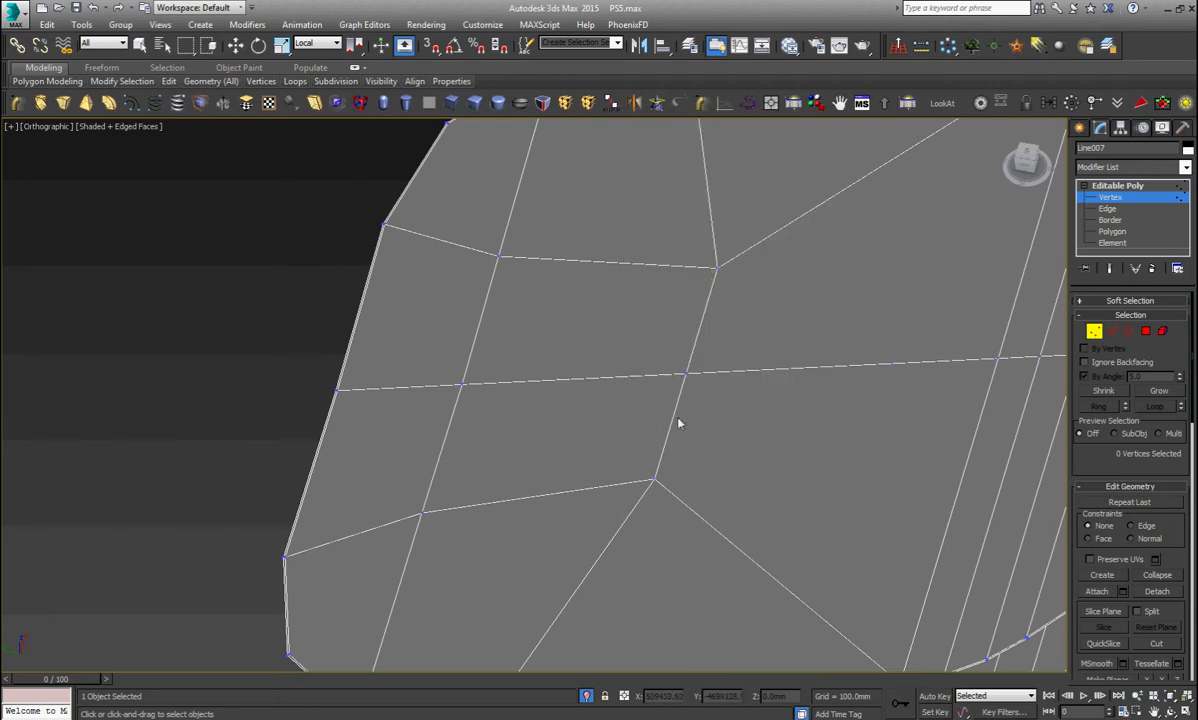
click(684, 376)
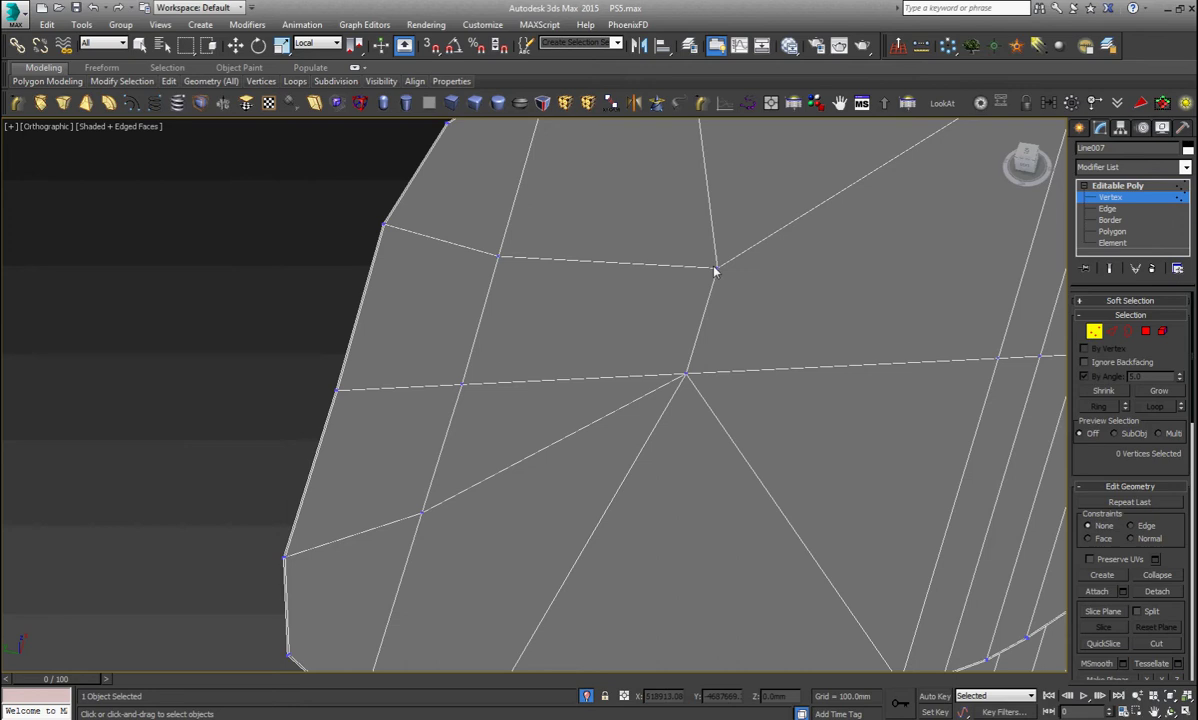
right_click(684, 374)
Remove the lower and upper-right diagonal edges from Line007's top face
scroll(717, 390, down, 5)
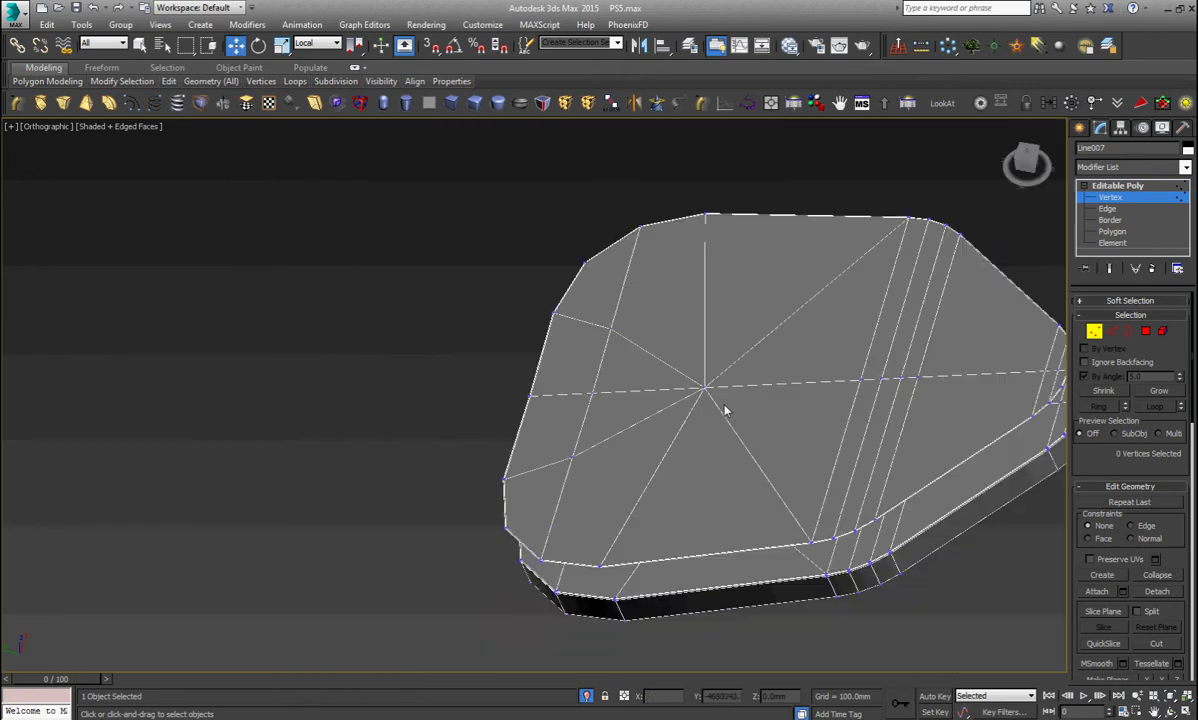
alt+middle_drag(717, 396, 655, 393)
key(2)
click(665, 405)
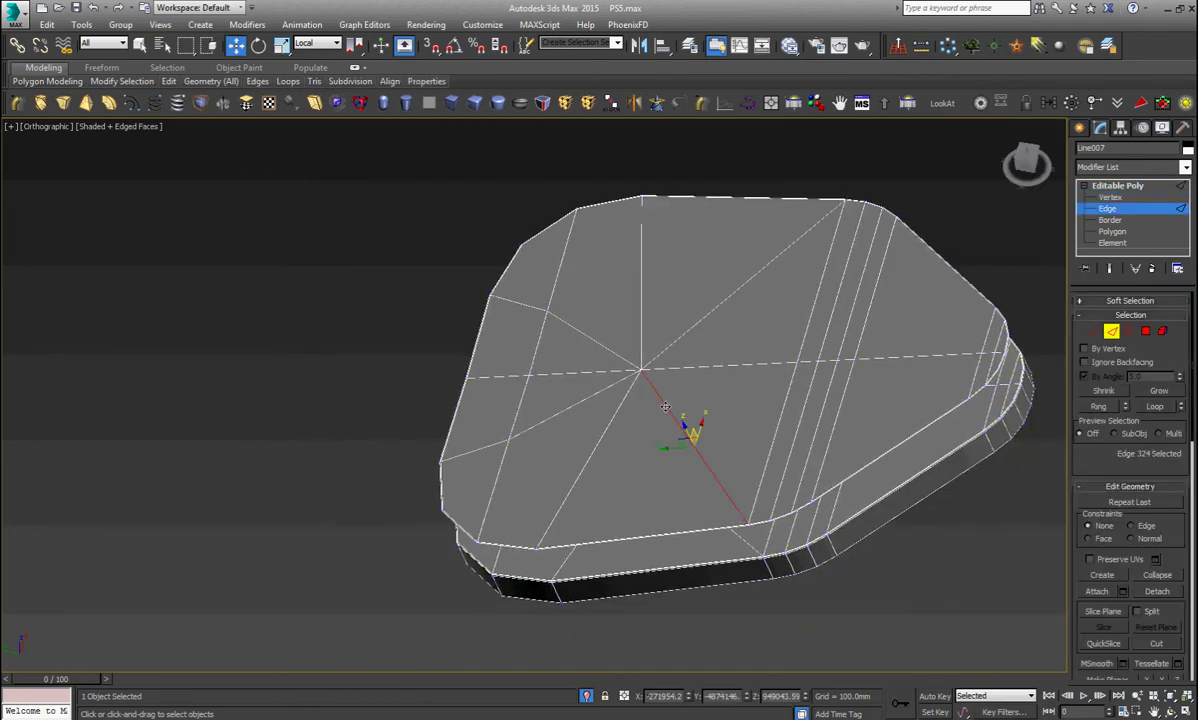
ctrl+click(713, 312)
key(BackSpace)
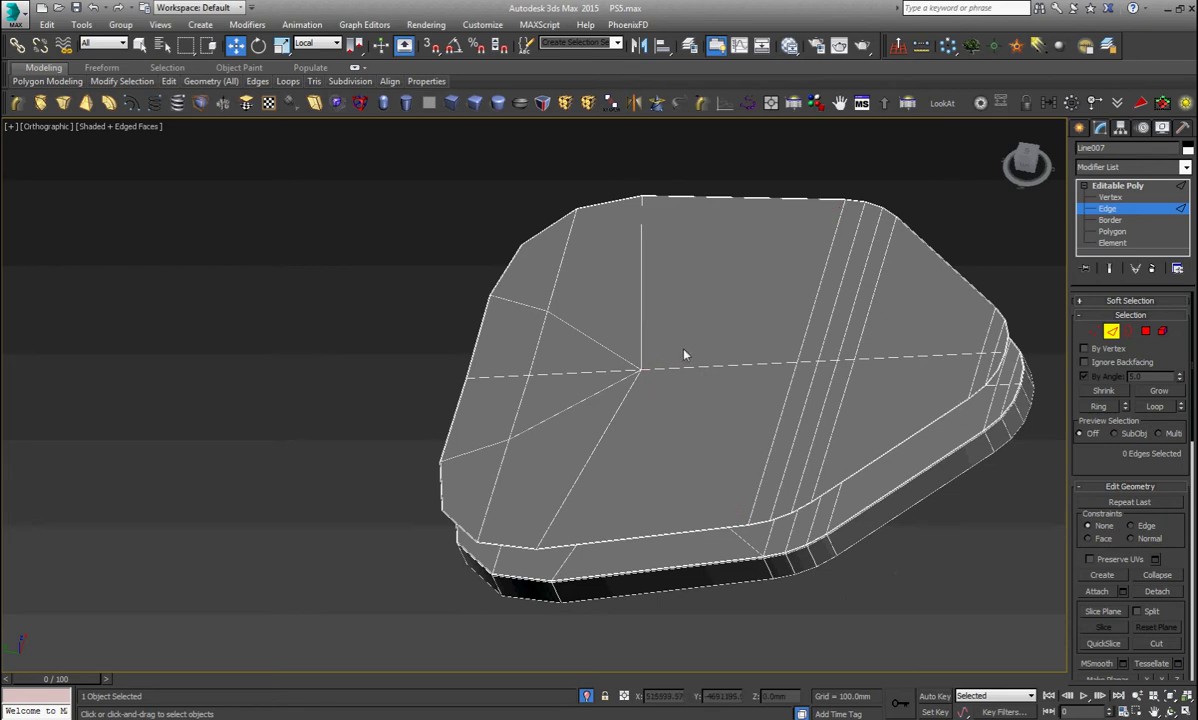
Slide the central vertex leftward along its edge using view-aligned move axes
scroll(650, 329, up, 5)
key(1)
click(622, 378)
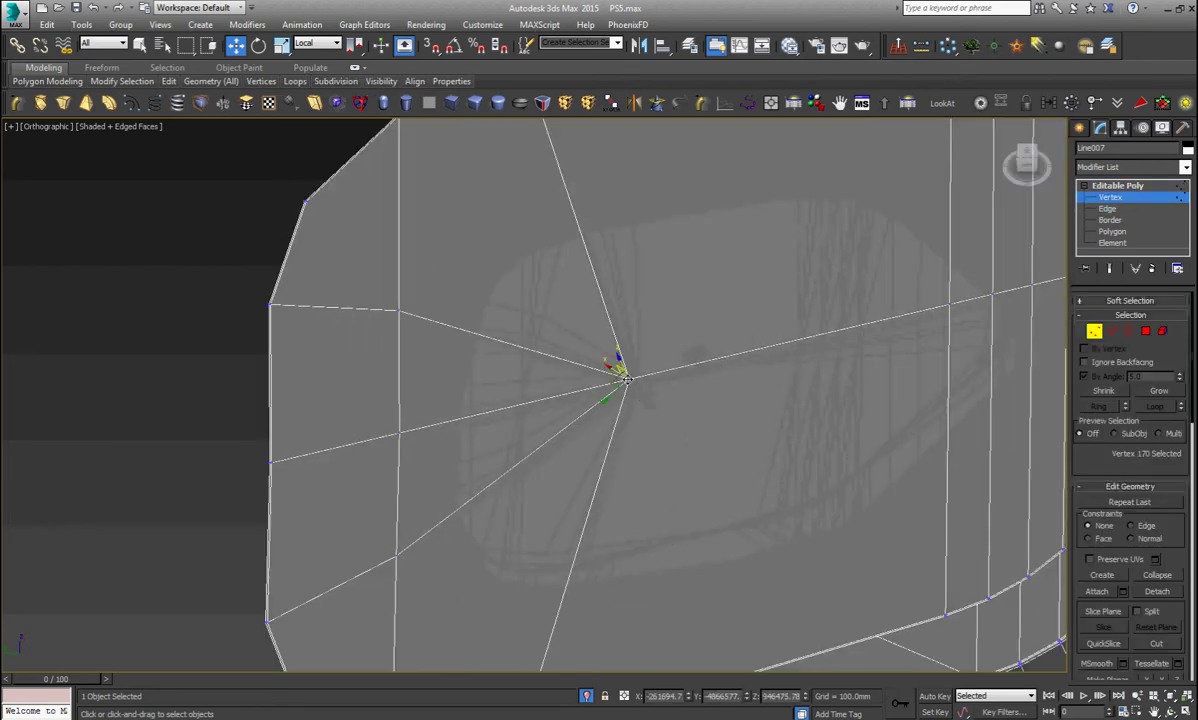
right_click(880, 466)
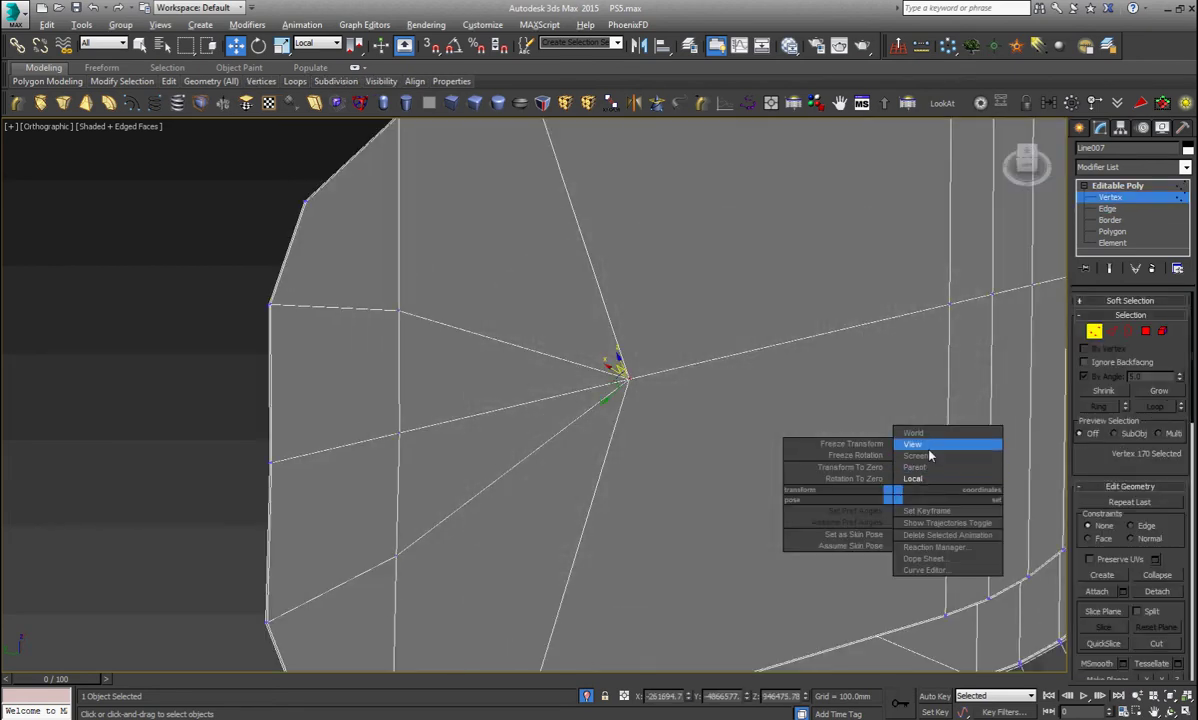
click(929, 455)
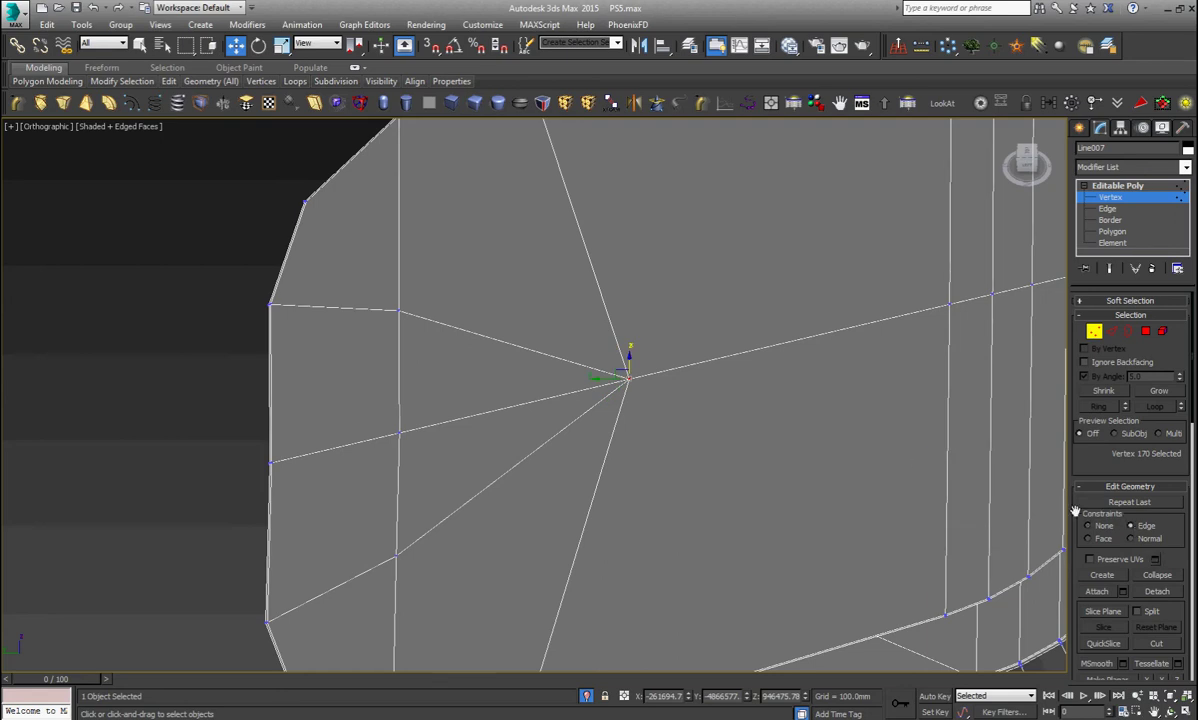
drag(607, 380, 511, 406)
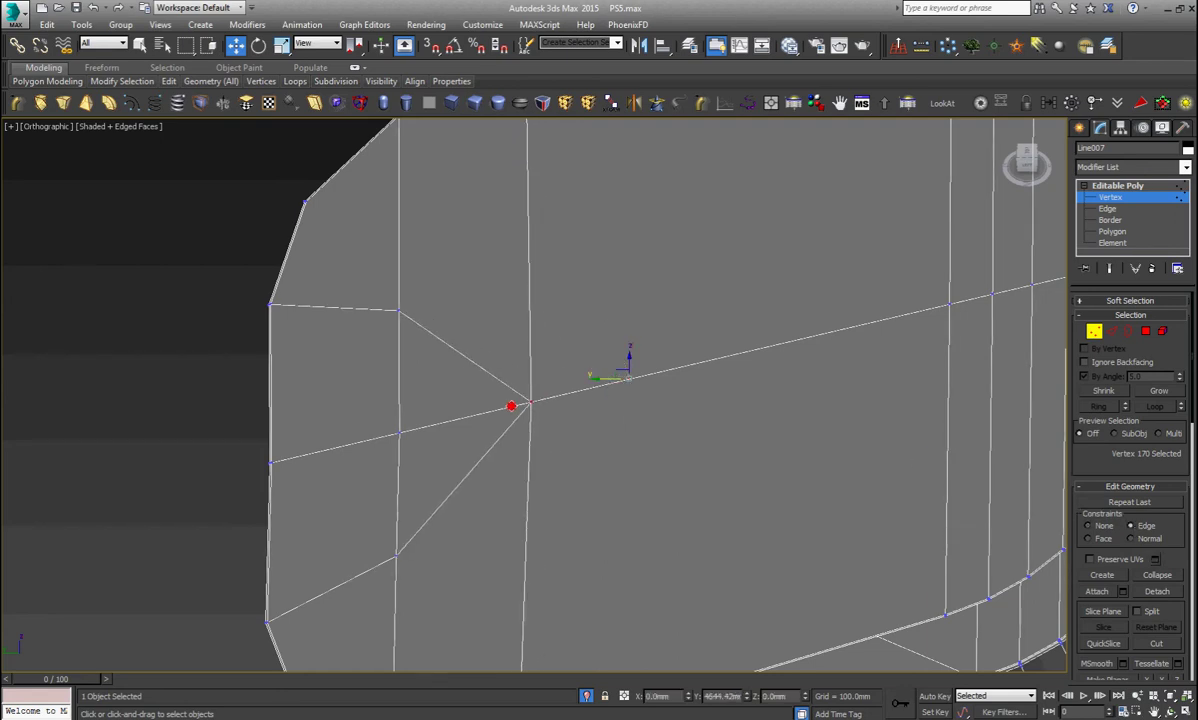
scroll(515, 410, down, 3)
scroll(518, 415, down, 3)
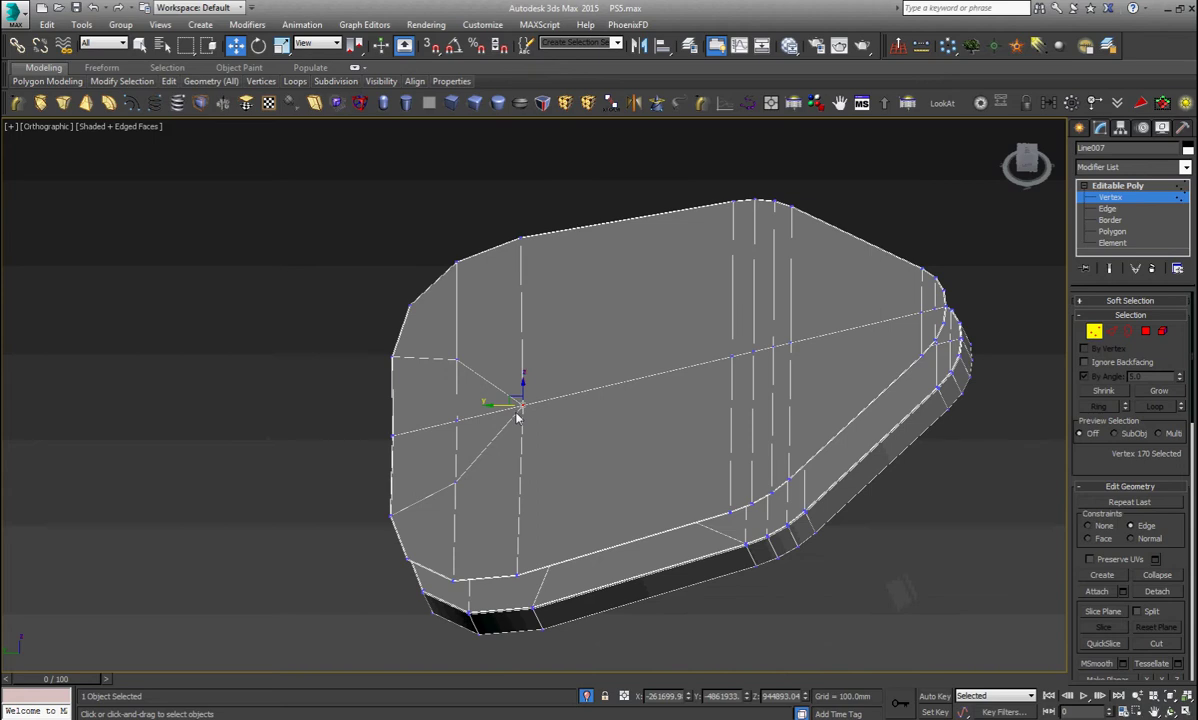
With Local coordinates, drag Line007's open border loop downward into a side strip, undoing a stray move
mouse_move(518, 418)
alt+middle_down()
mouse_move(529, 476)
mouse_move(586, 446)
mouse_move(563, 468)
mouse_move(655, 447)
alt+middle_up()
scroll(530, 477, up, 3)
key(3)
right_click(655, 447)
click(700, 428)
drag(790, 216, 792, 232)
key(ctrl+z)
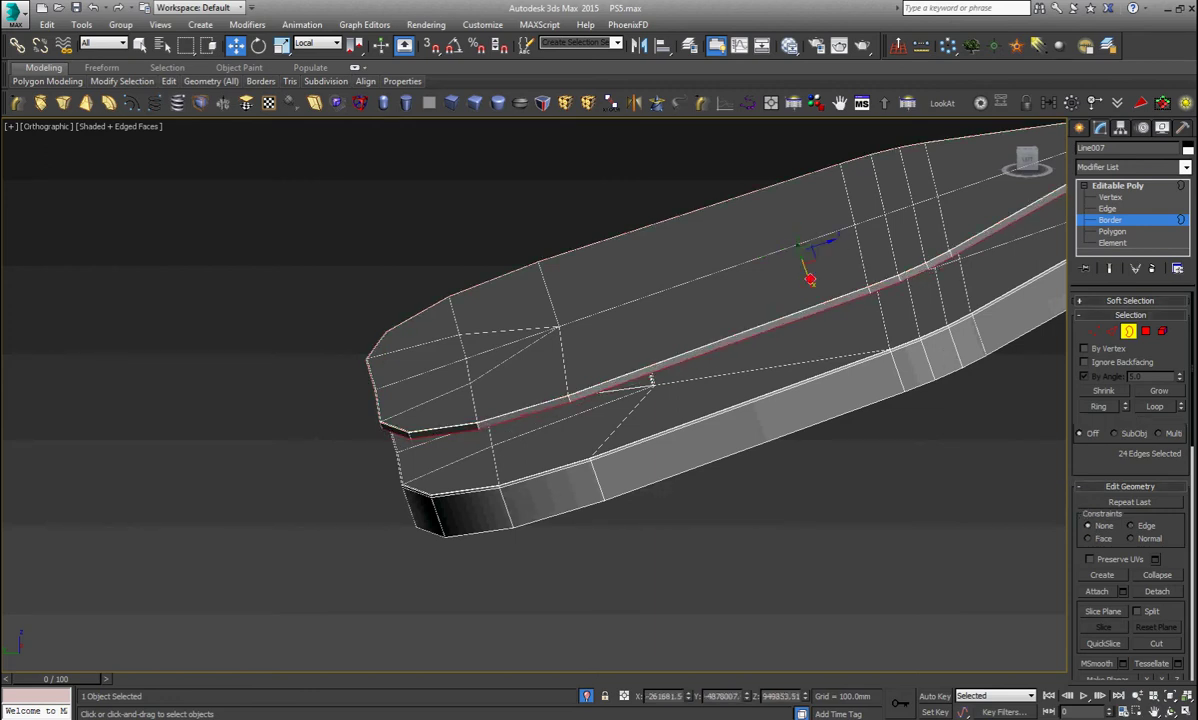
drag(804, 273, 828, 333)
mouse_move(828, 333)
alt+middle_down()
mouse_move(837, 393)
mouse_move(762, 437)
alt+middle_up()
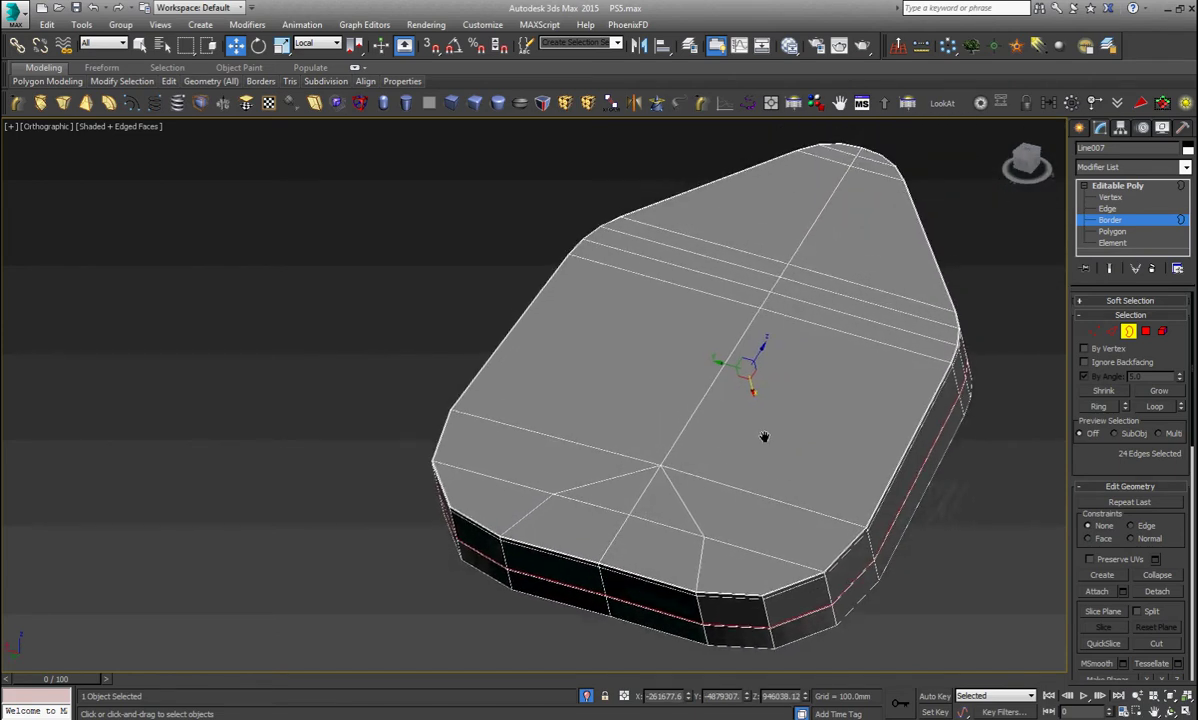
With vertex snapping on, cut a new edge from the central vertex to the top-rim vertex
key(1)
scroll(746, 476, down, 2)
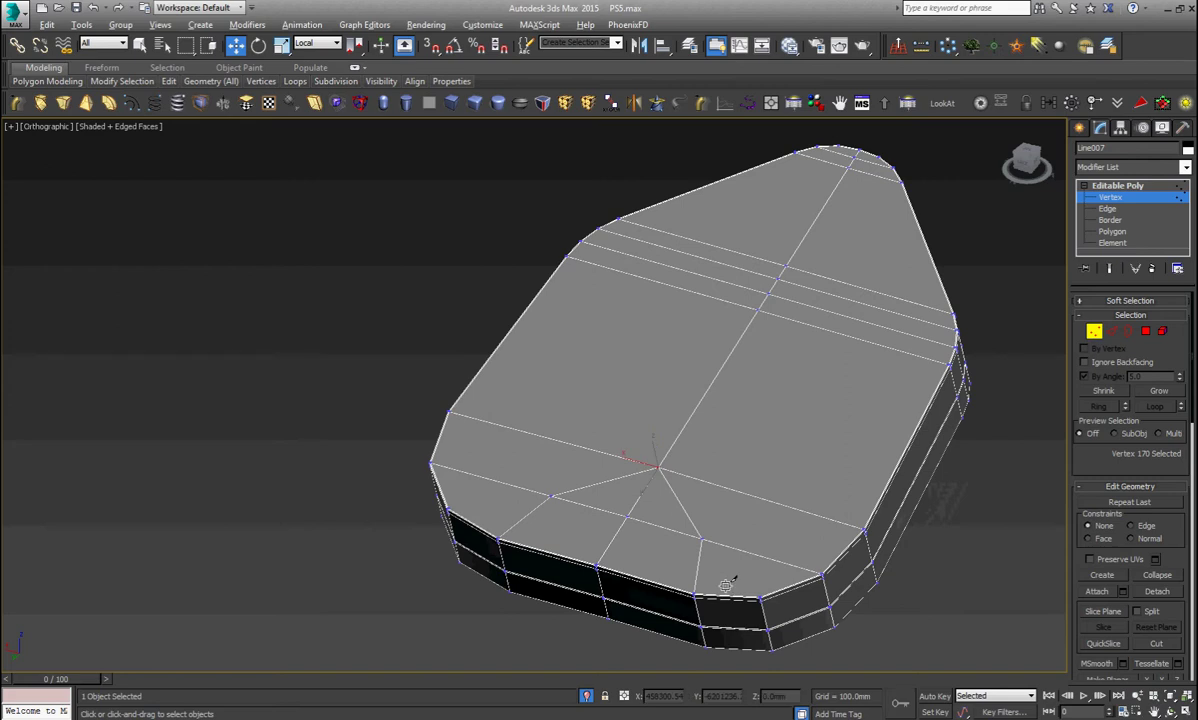
key(alt+c)
key(s)
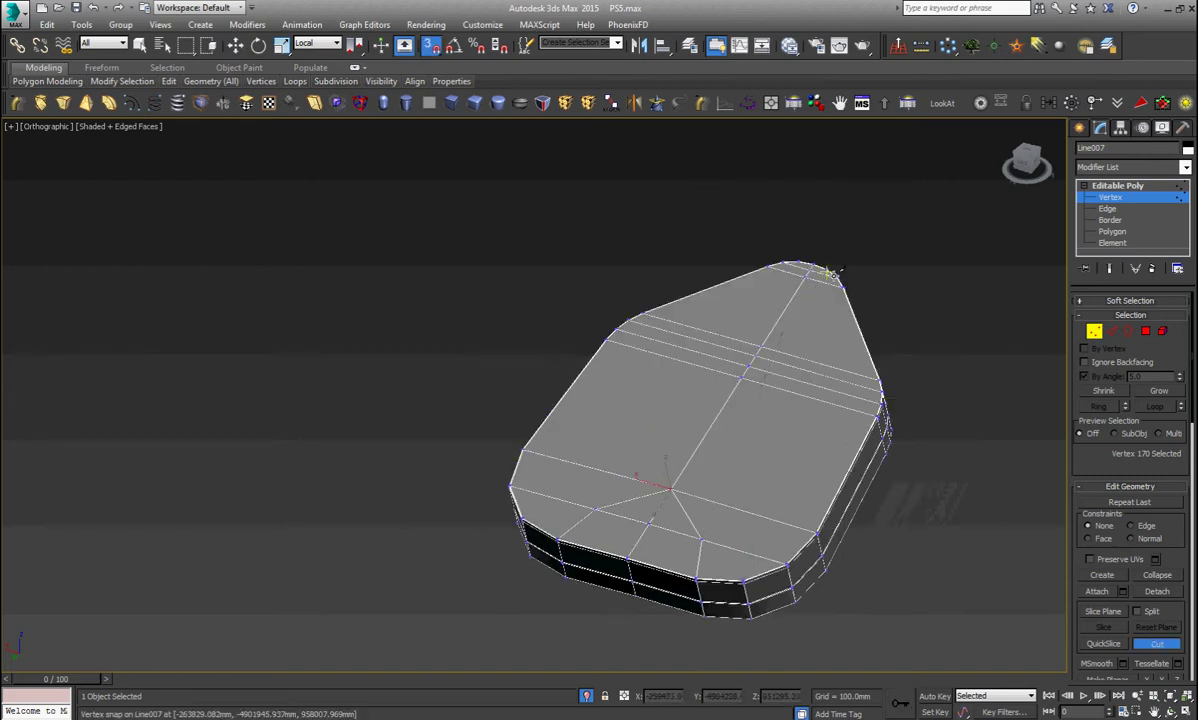
scroll(800, 262, up, 3)
scroll(845, 330, up, 3)
click(847, 360)
middle_drag(733, 353, 1038, 368)
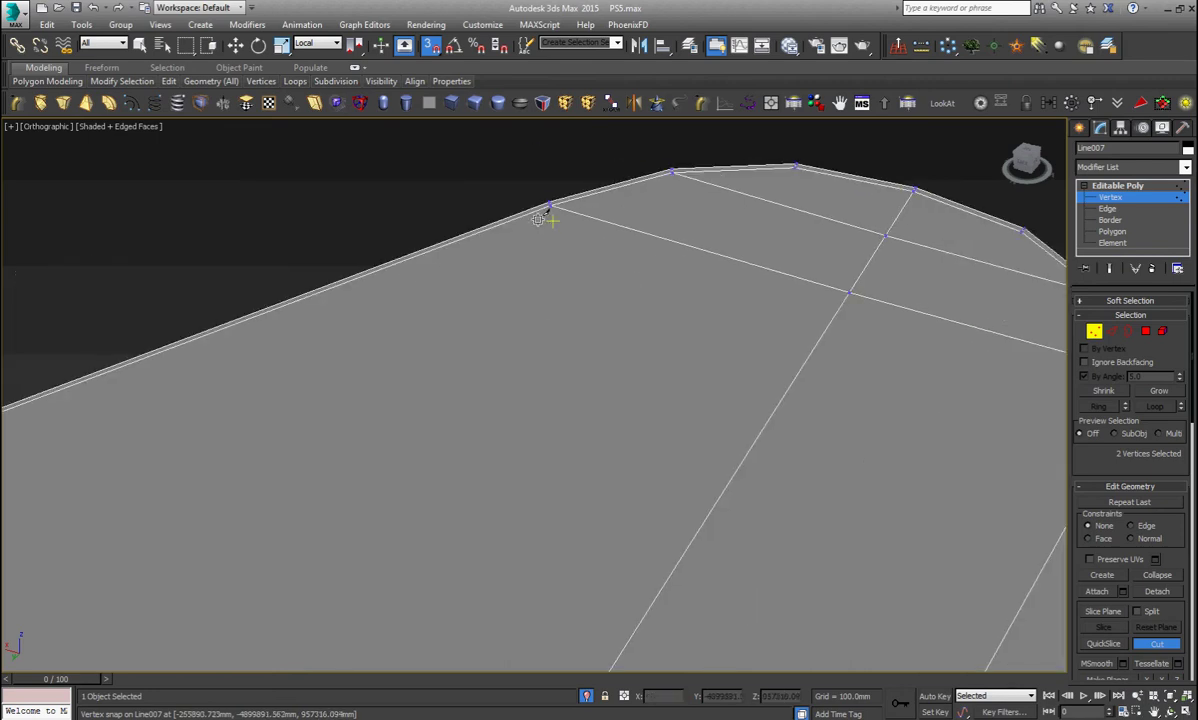
scroll(550, 205, down, 3)
scroll(420, 420, down, 2)
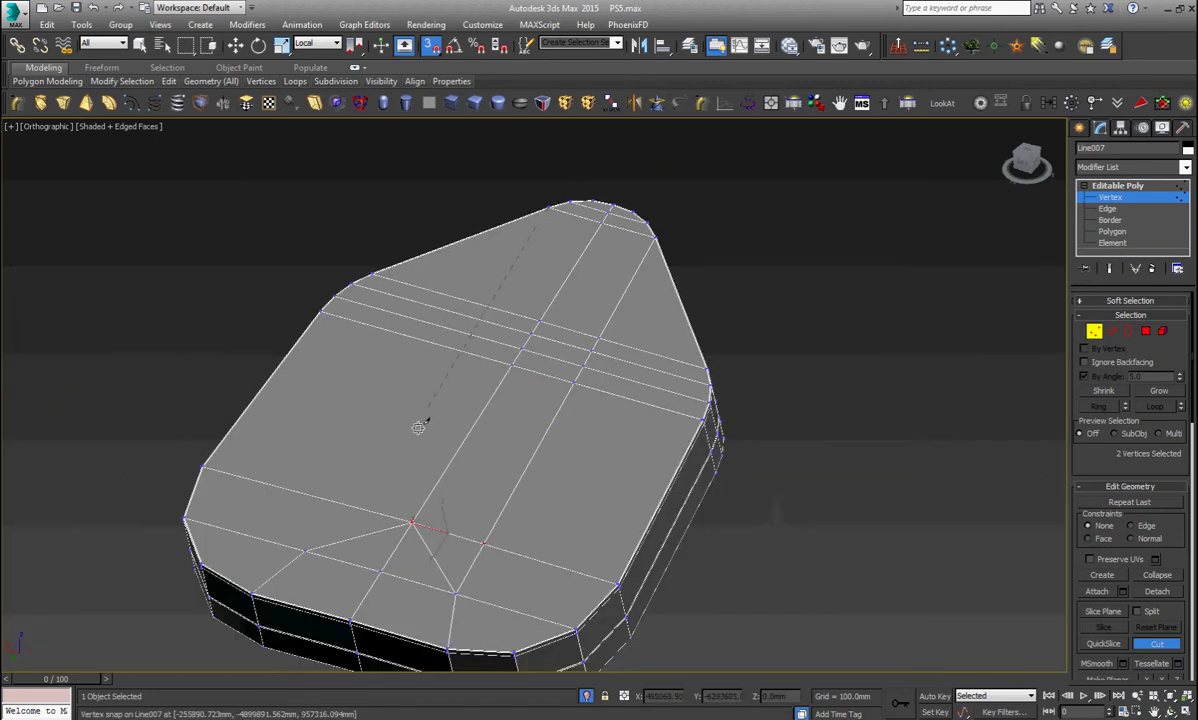
scroll(420, 420, up, 3)
right_click(305, 545)
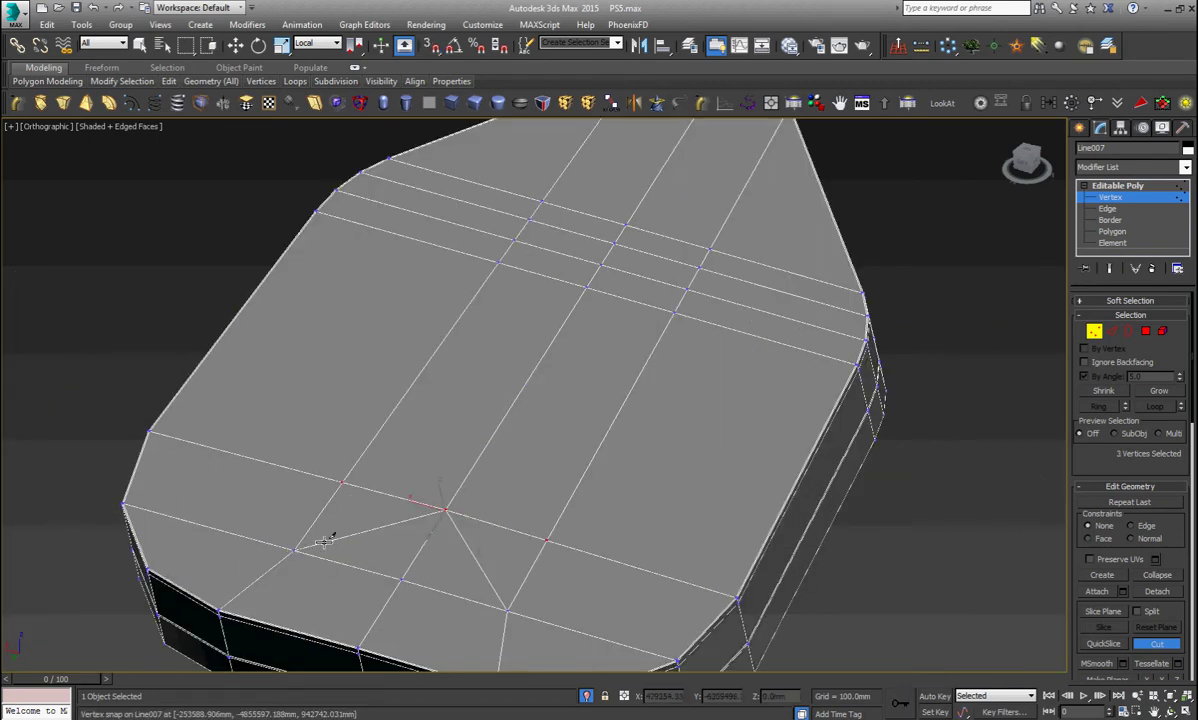
Select the newly cut edge at Edge level and inspect it from a low side angle
key(w)
key(2)
click(356, 533)
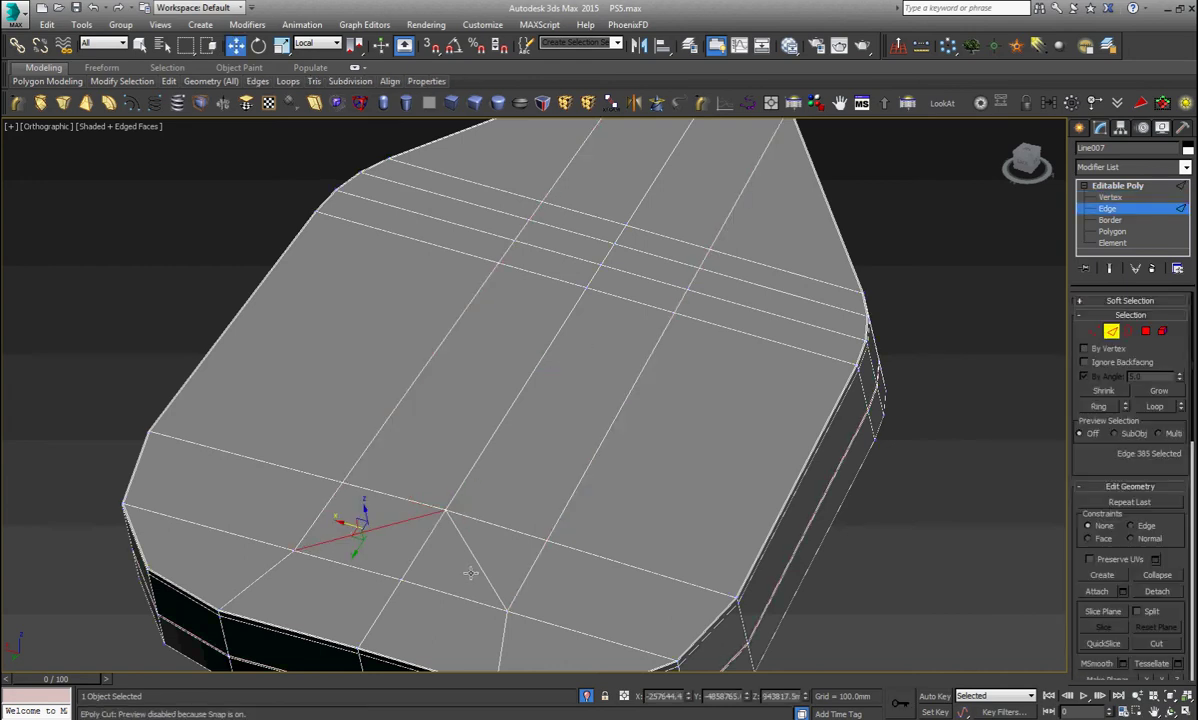
scroll(485, 580, down, 4)
scroll(495, 513, down, 3)
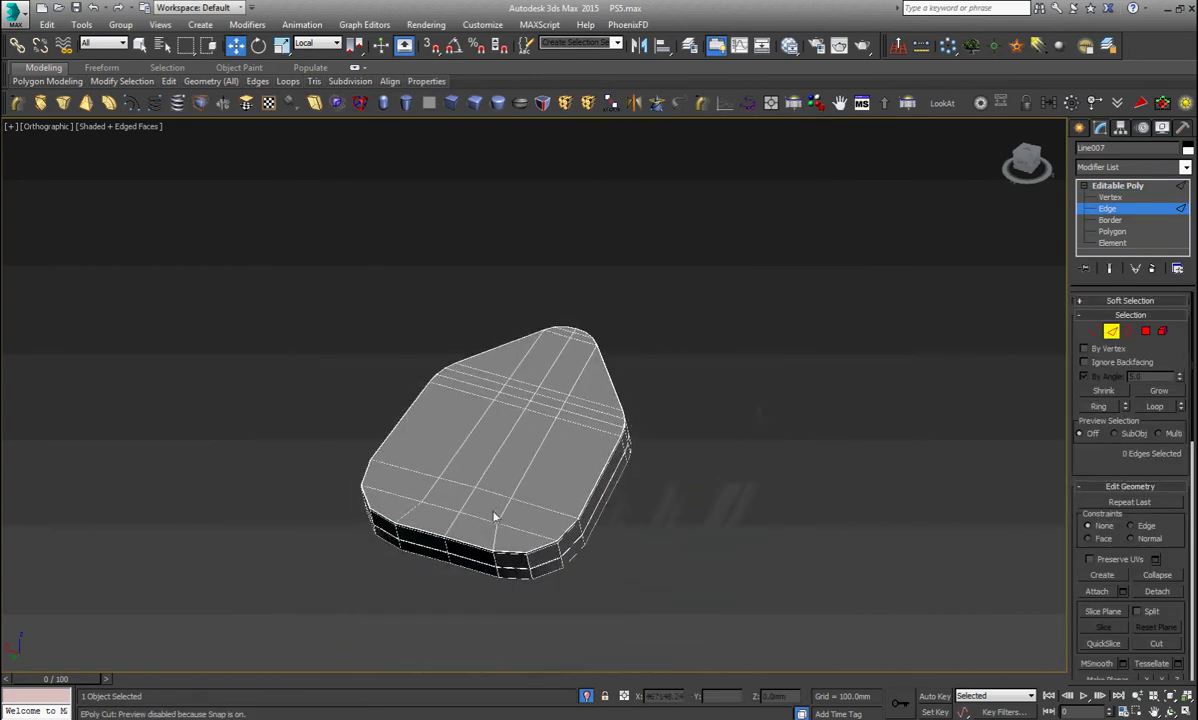
alt+middle_drag(495, 513, 500, 518)
scroll(500, 517, up, 5)
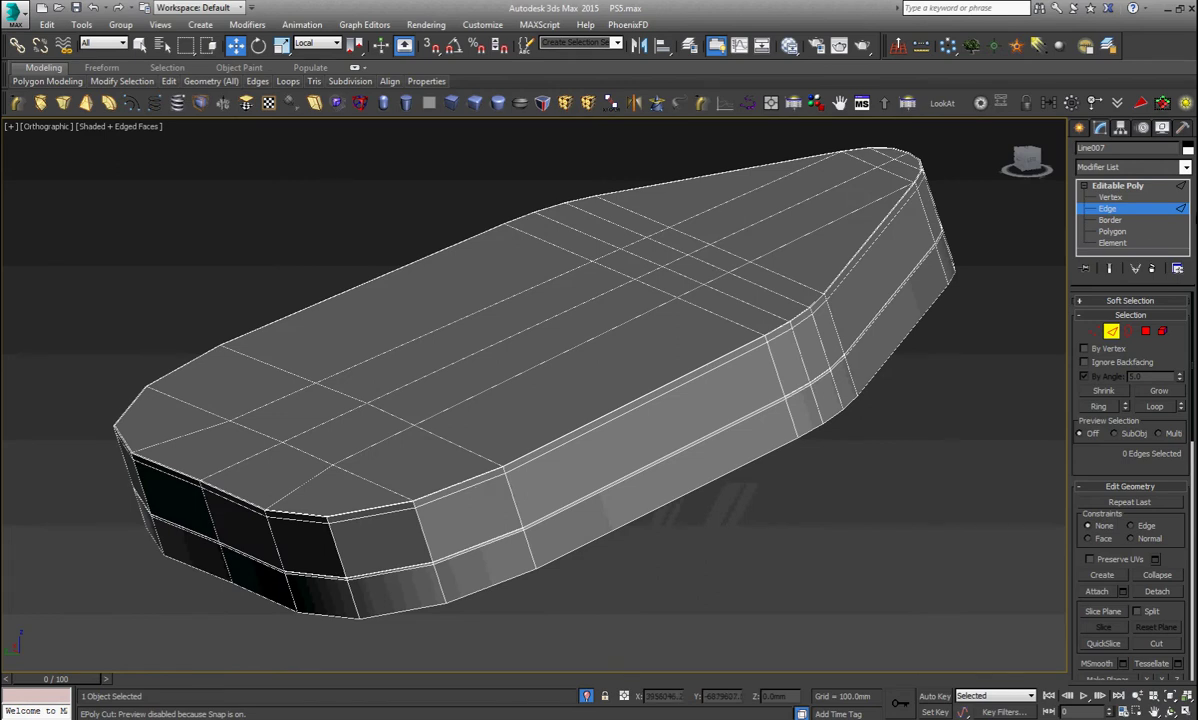
Select both elements of the D-pad button and assign them to smoothing group 30
click(1138, 188)
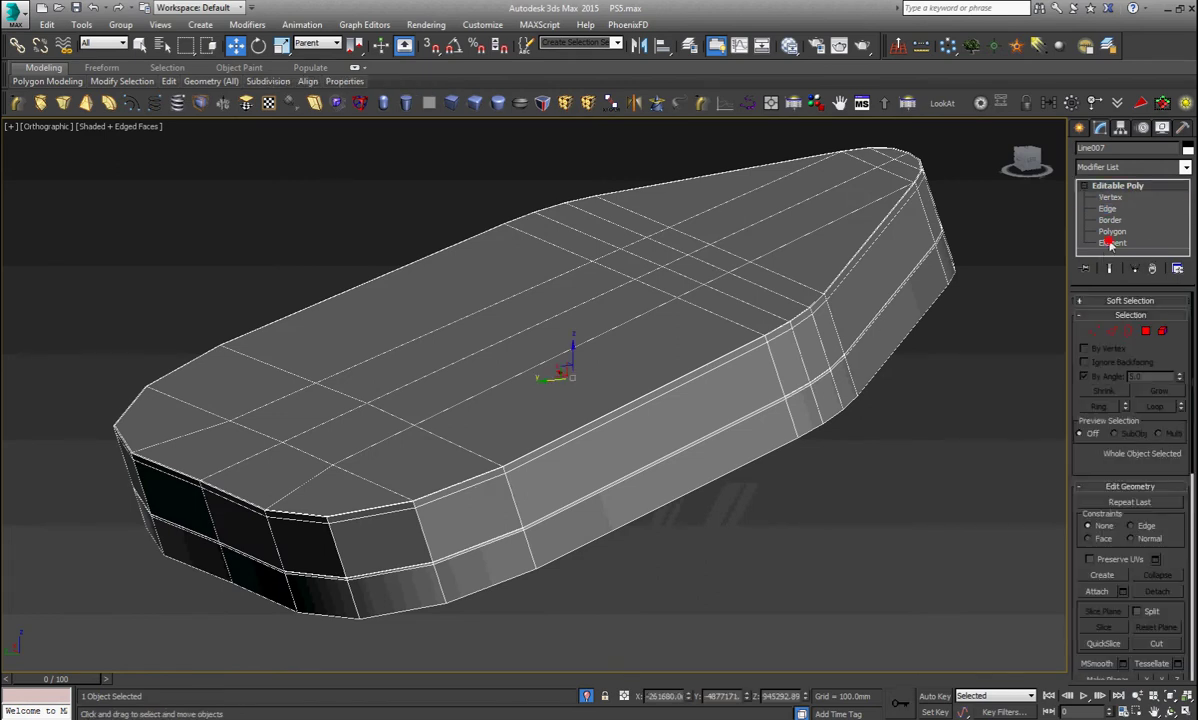
click(1110, 243)
click(838, 318)
ctrl+click(871, 366)
scroll(1084, 339, down, 5)
scroll(1084, 339, down, 5)
scroll(1120, 450, down, 5)
click(1148, 550)
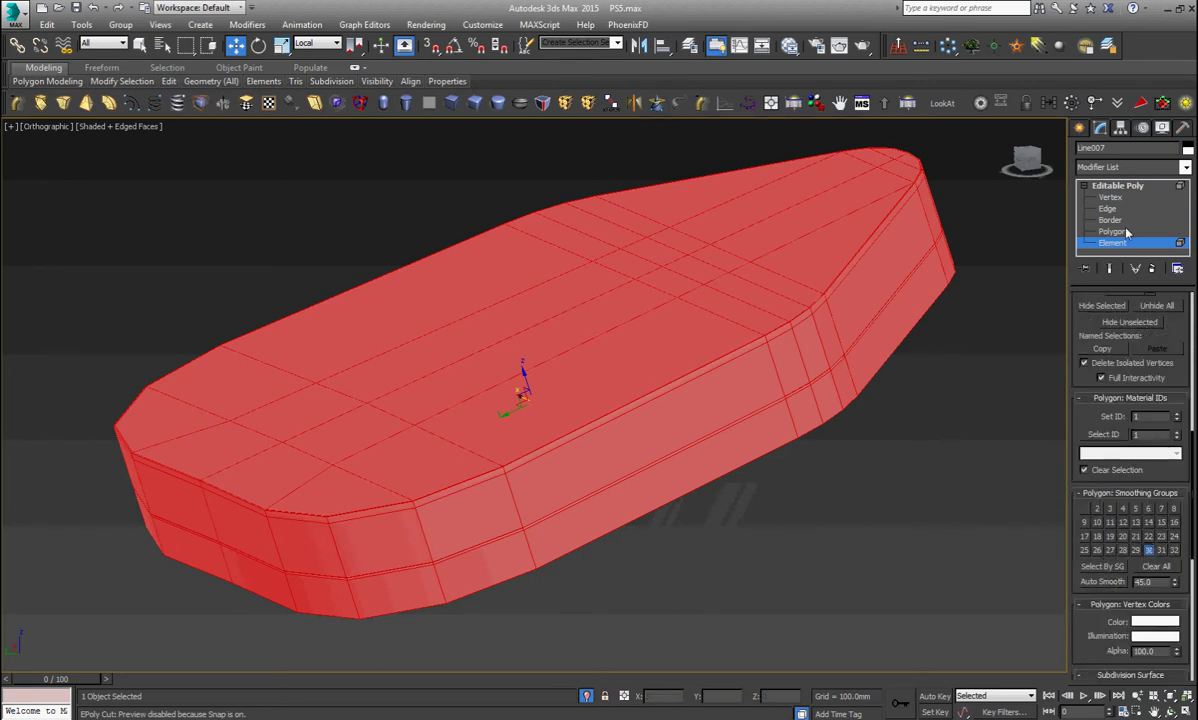
Exit sub-object level and Unhide All the other controller parts
click(1117, 186)
scroll(740, 360, down, 3)
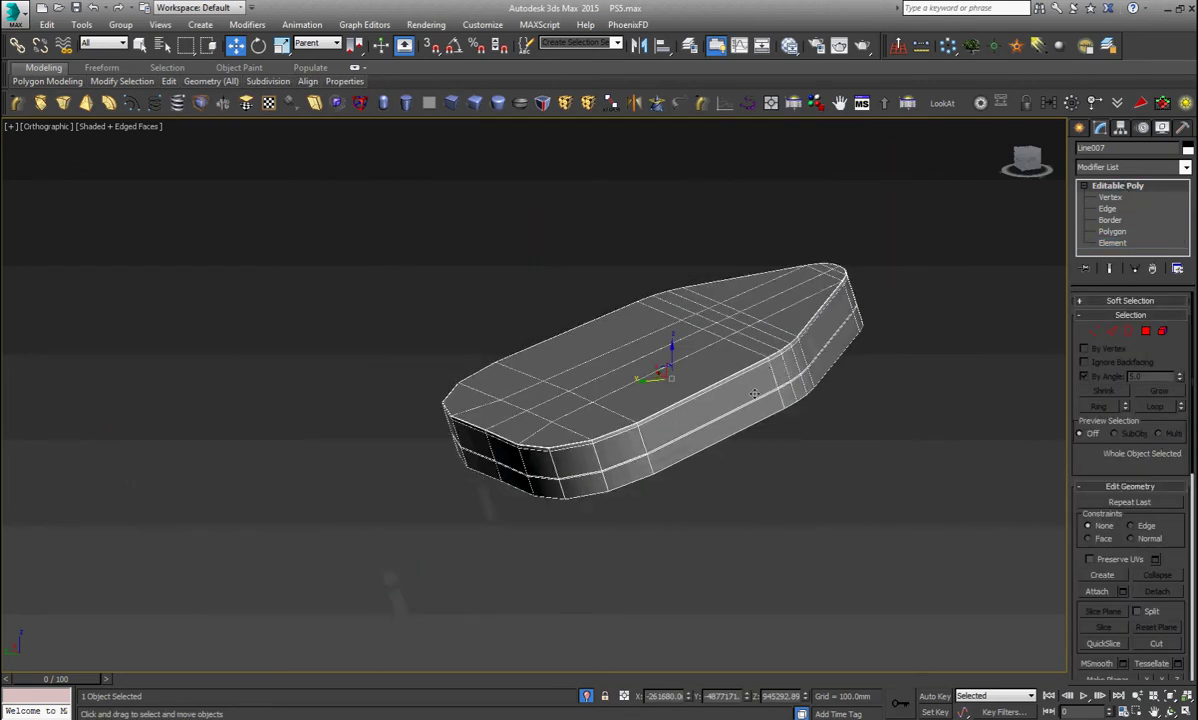
right_click(768, 388)
click(790, 317)
alt+middle_drag(754, 302, 741, 412)
Select the button's top polygons and grow the selection onto the top bevel ring
key(4)
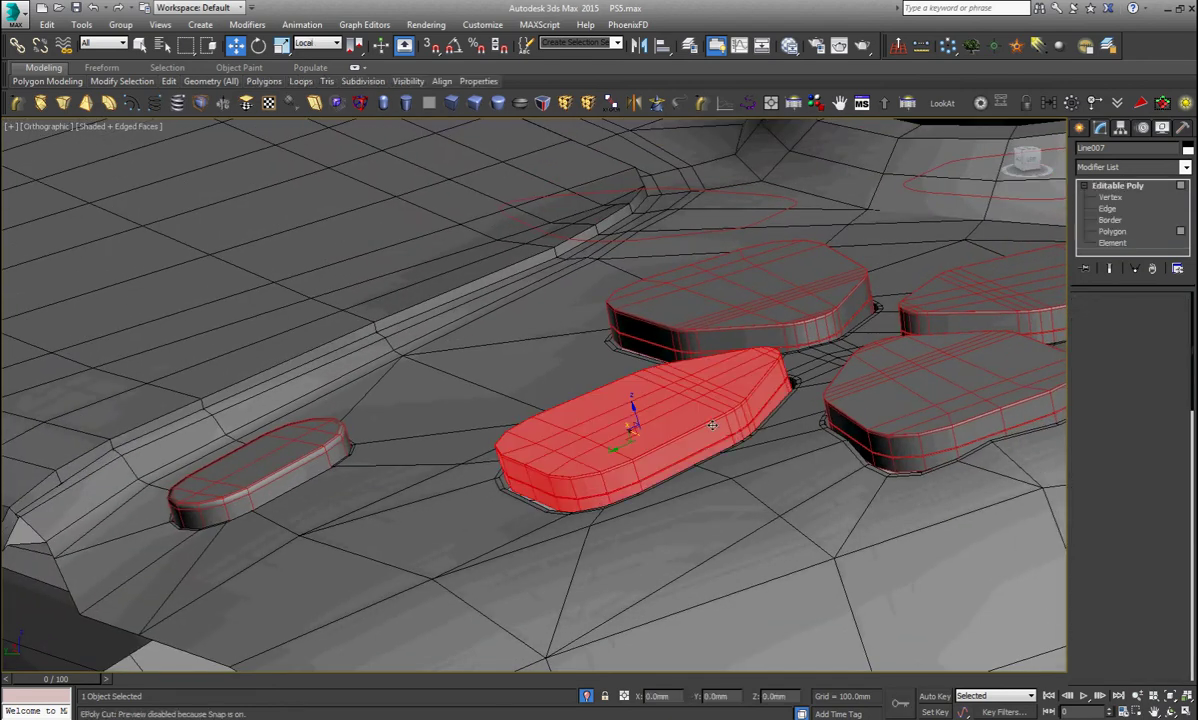
click(630, 395)
scroll(644, 400, up, 3)
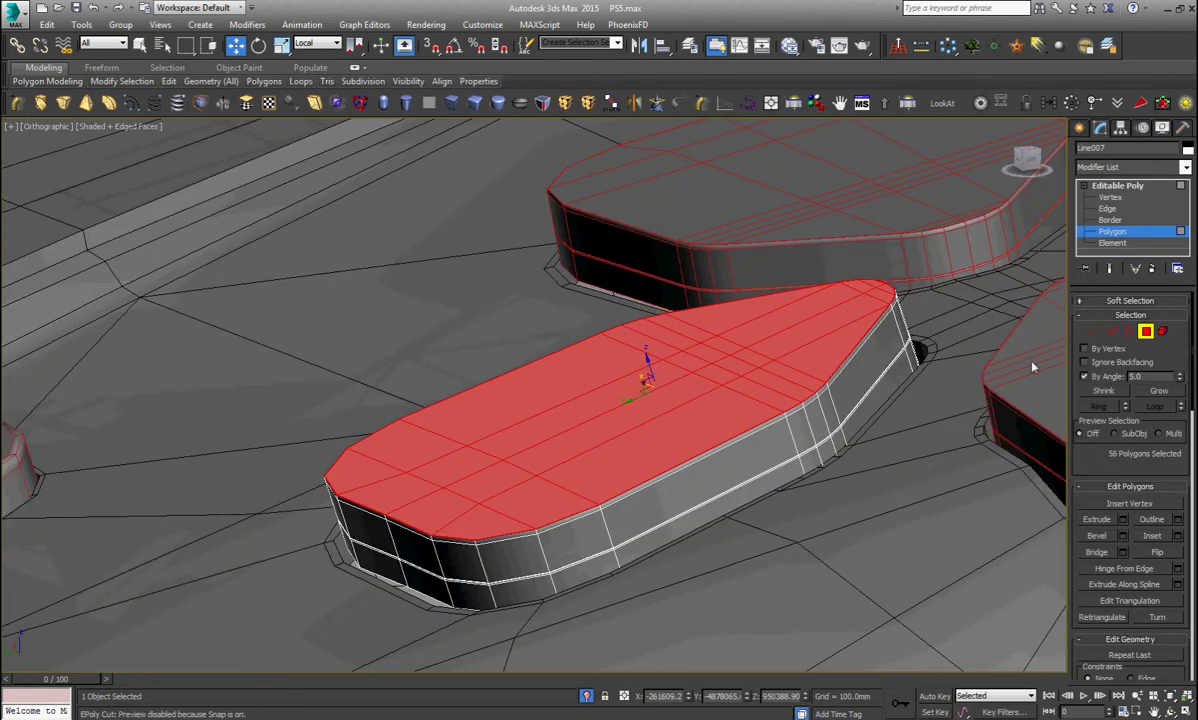
click(1152, 391)
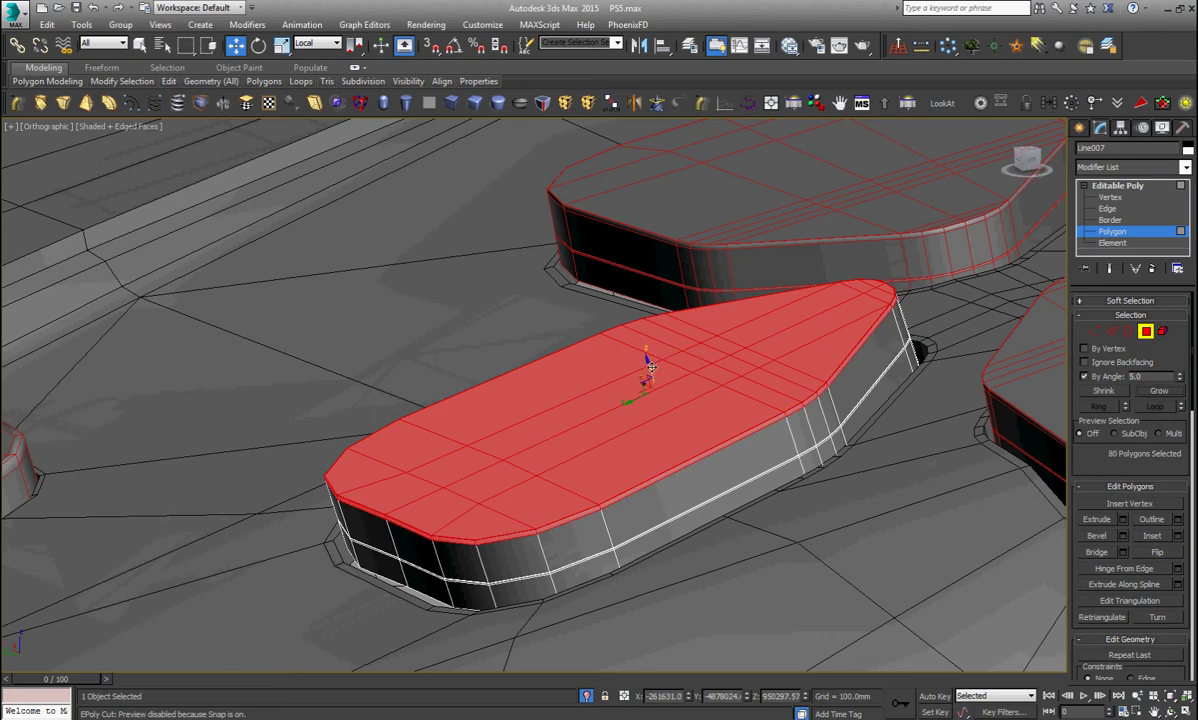
scroll(651, 368, down, 1)
scroll(651, 368, down, 1)
scroll(604, 345, down, 3)
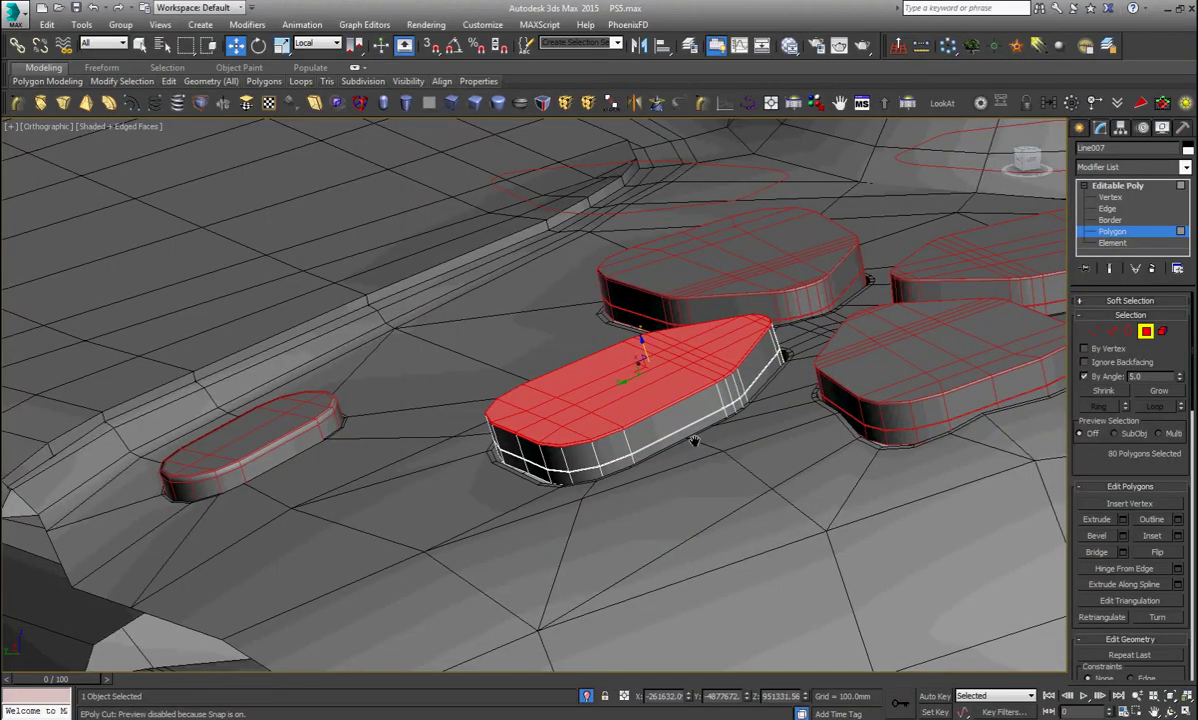
Select the button's top rim edge loop and try sliding it down, cancelling the move
scroll(690, 436, up, 2)
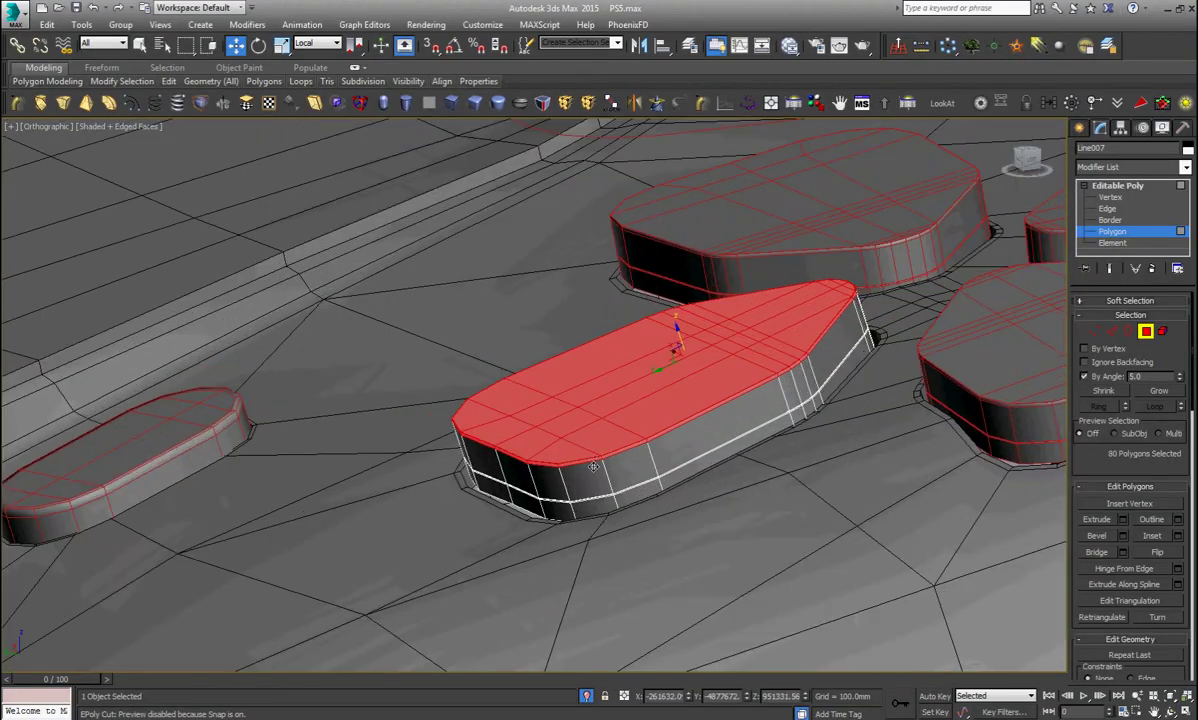
scroll(592, 470, up, 3)
key(2)
double_click(588, 434)
alt+middle_drag(588, 434, 587, 443)
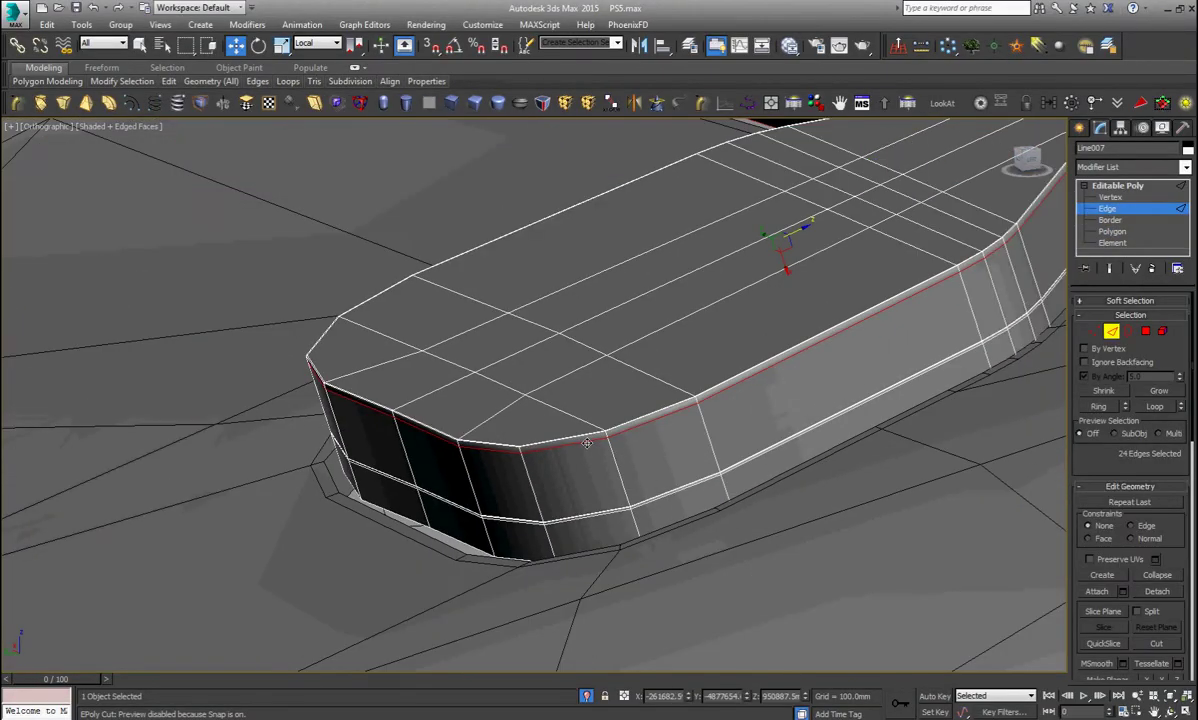
drag(787, 259, 789, 272)
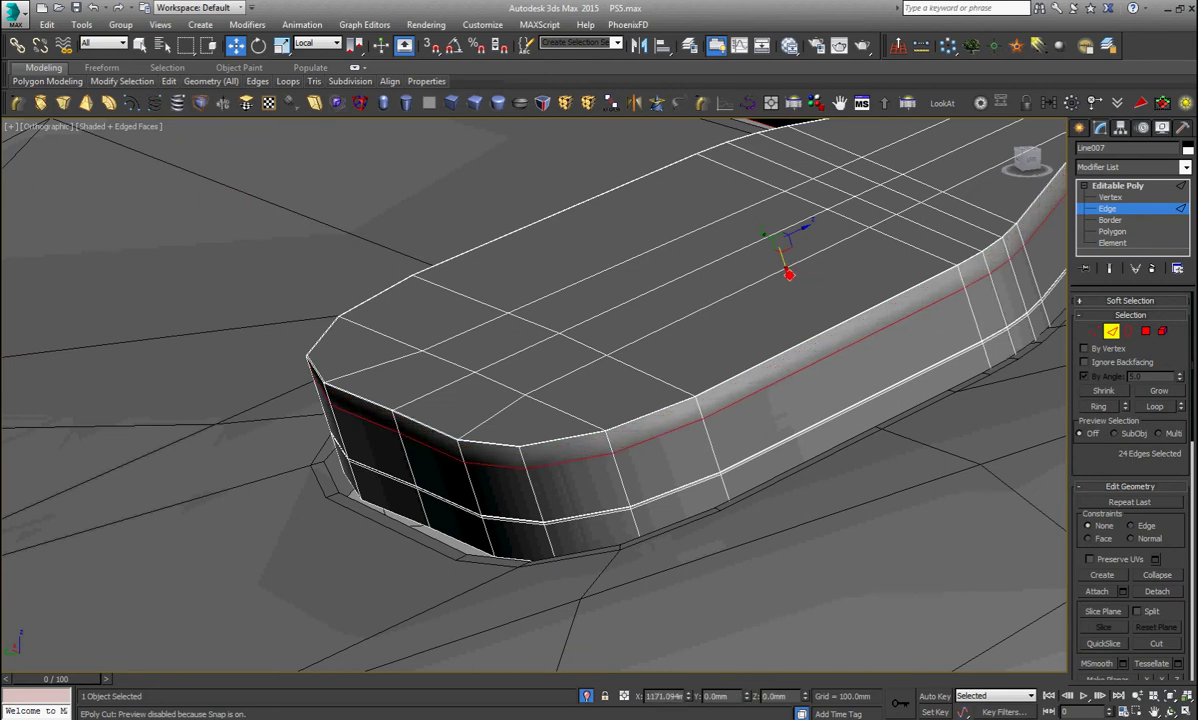
right_click(789, 273)
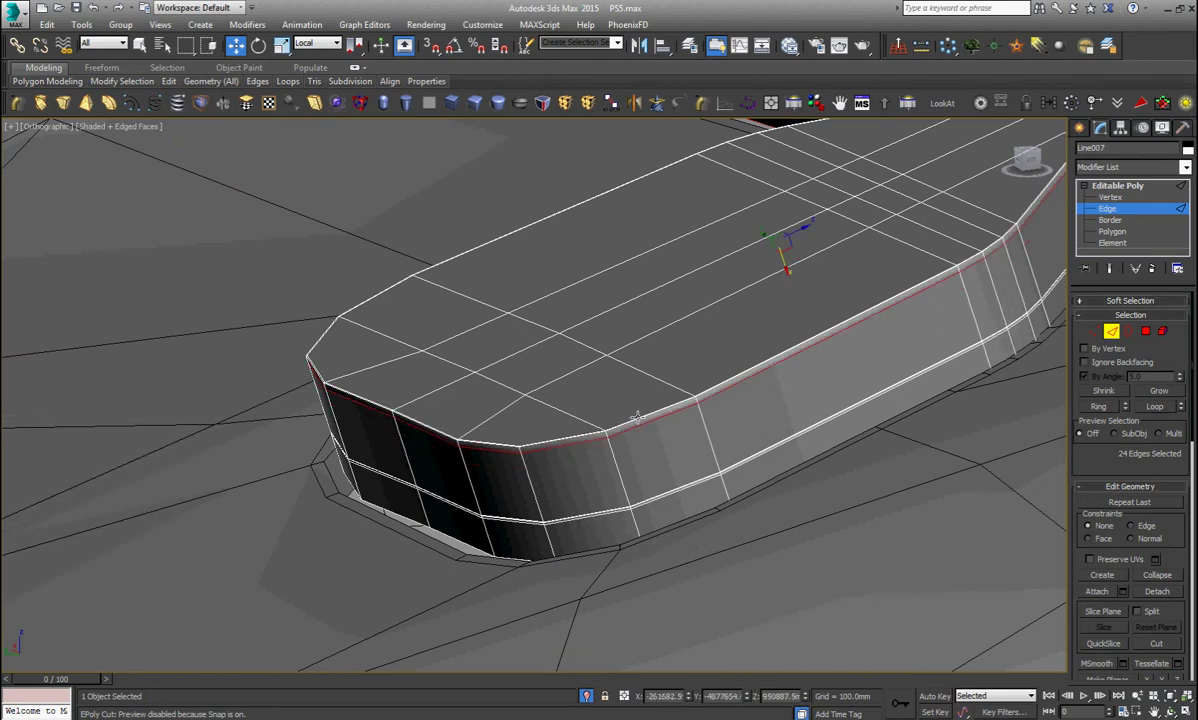
Narrow the rim selection to seven edges, then reselect the full 24-edge rim loop
scroll(636, 416, up, 3)
scroll(625, 415, up, 1)
scroll(616, 440, up, 2)
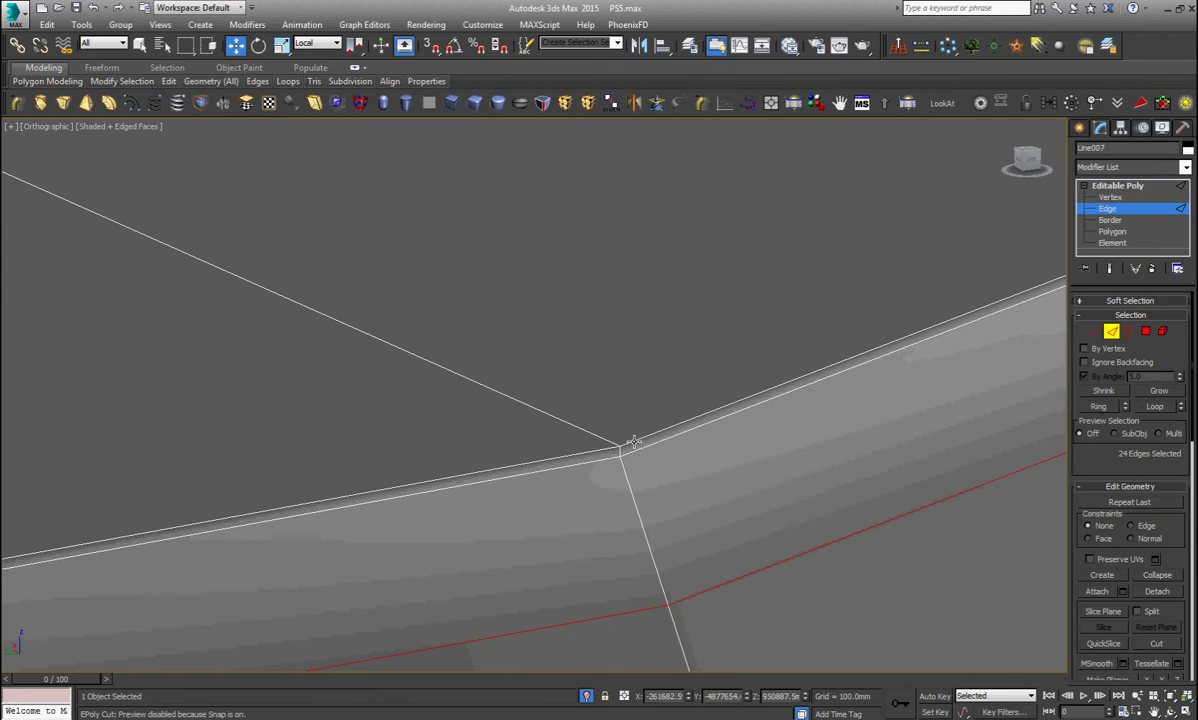
click(636, 437)
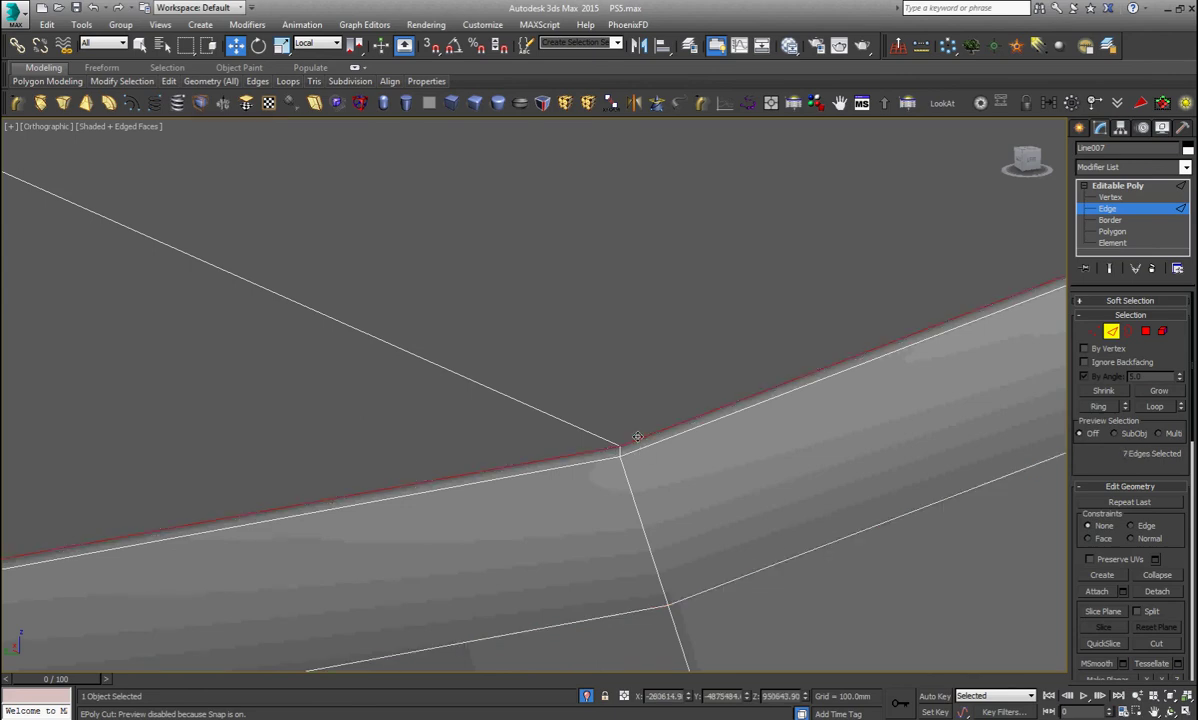
scroll(634, 436, down, 3)
scroll(634, 436, down, 2)
scroll(724, 377, down, 2)
scroll(723, 377, up, 3)
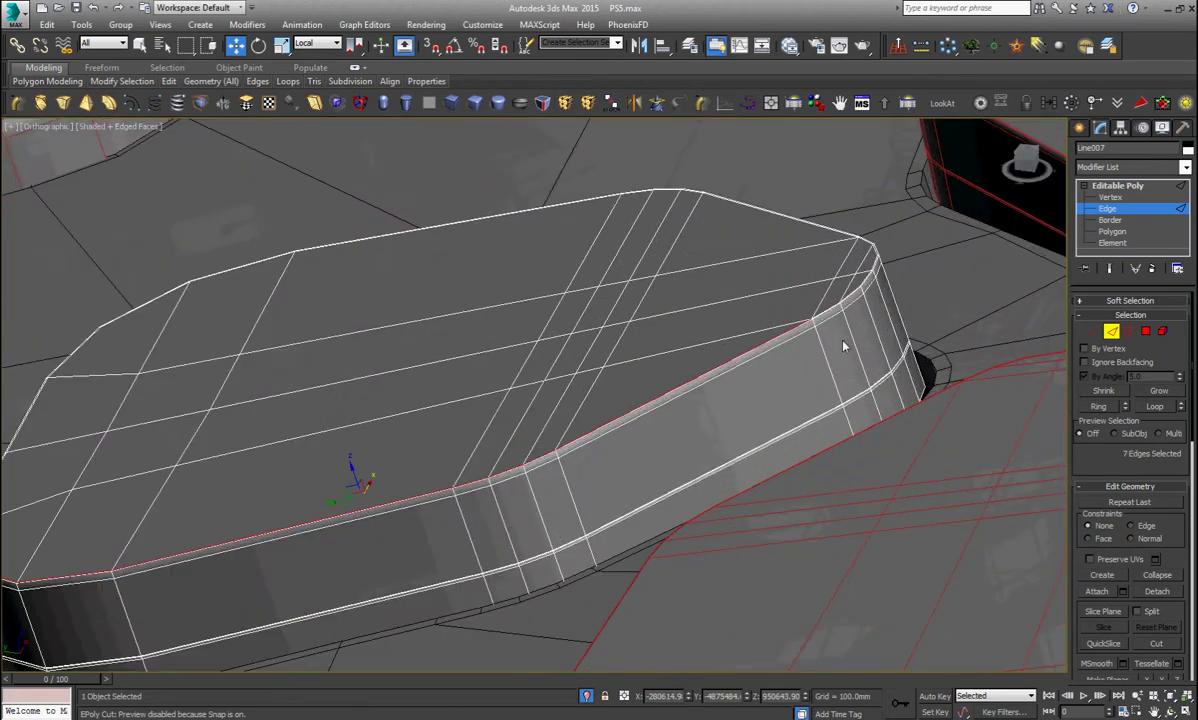
scroll(840, 330, up, 2)
double_click(882, 329)
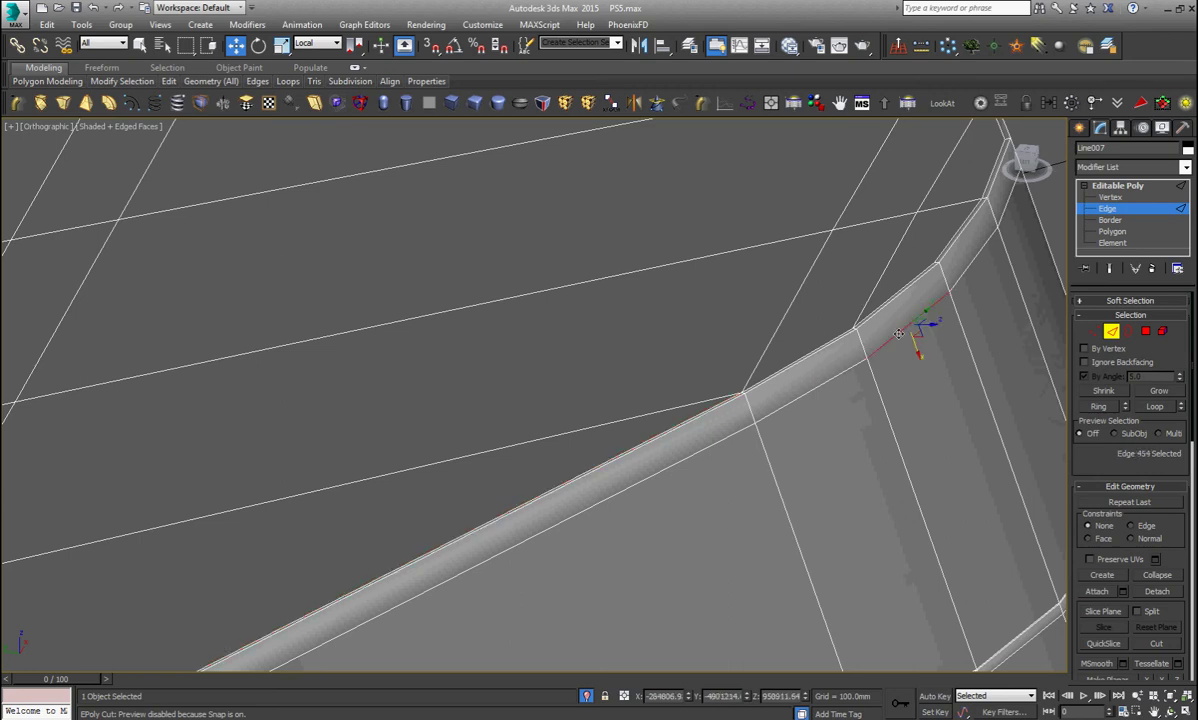
scroll(860, 350, down, 4)
scroll(830, 365, down, 1)
scroll(660, 385, up, 2)
scroll(650, 366, up, 4)
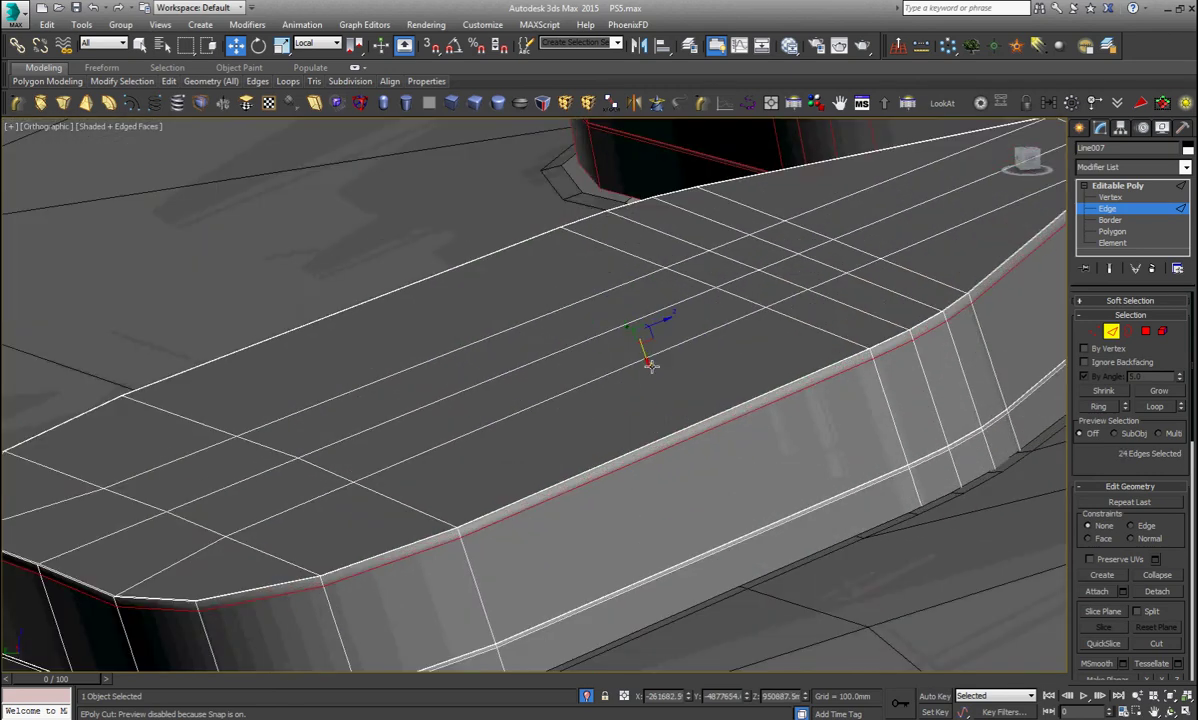
Select the pill-shaped Rectangle001 button from a top view and compare it with the reference photo
click(1128, 186)
scroll(700, 370, down, 5)
scroll(710, 372, down, 3)
scroll(719, 375, down, 2)
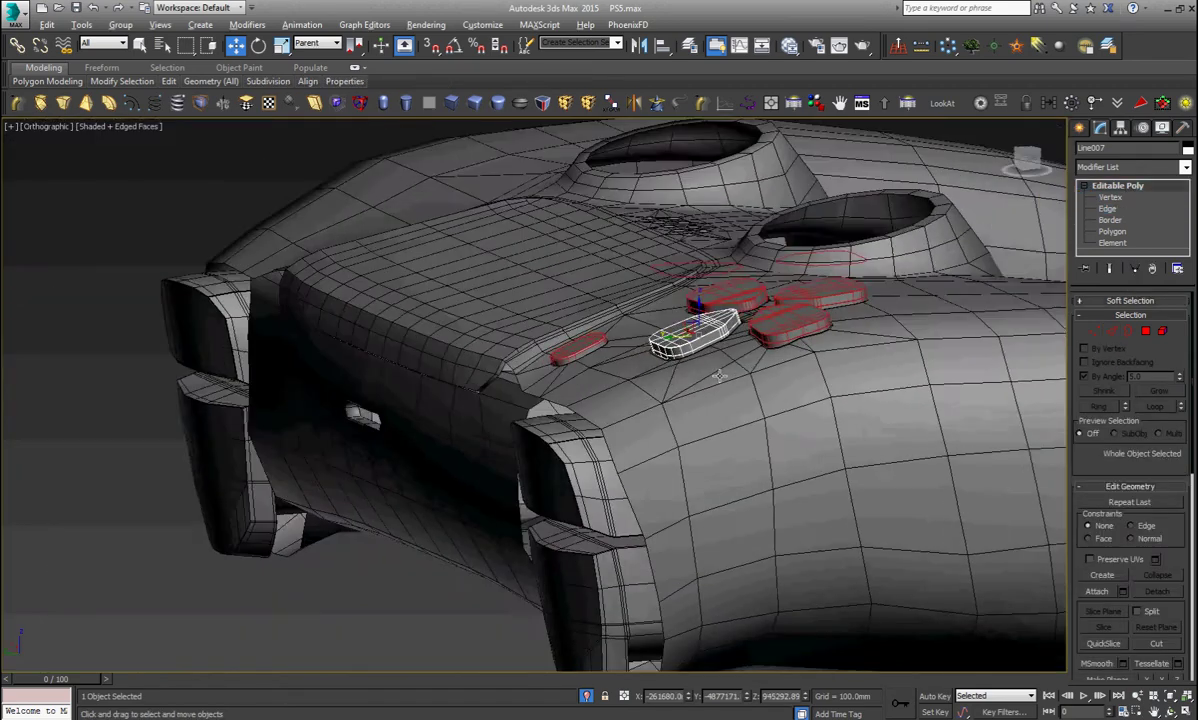
alt+middle_drag(719, 375, 707, 372)
scroll(518, 354, up, 5)
click(566, 365)
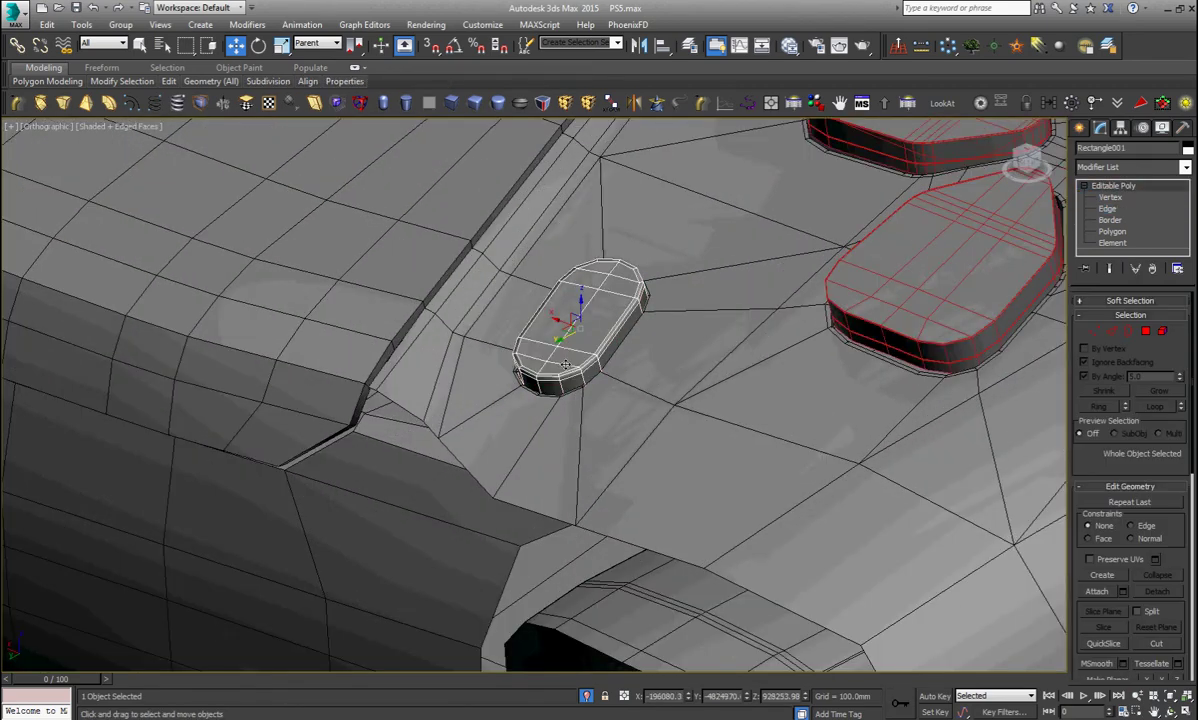
key(alt+Tab)
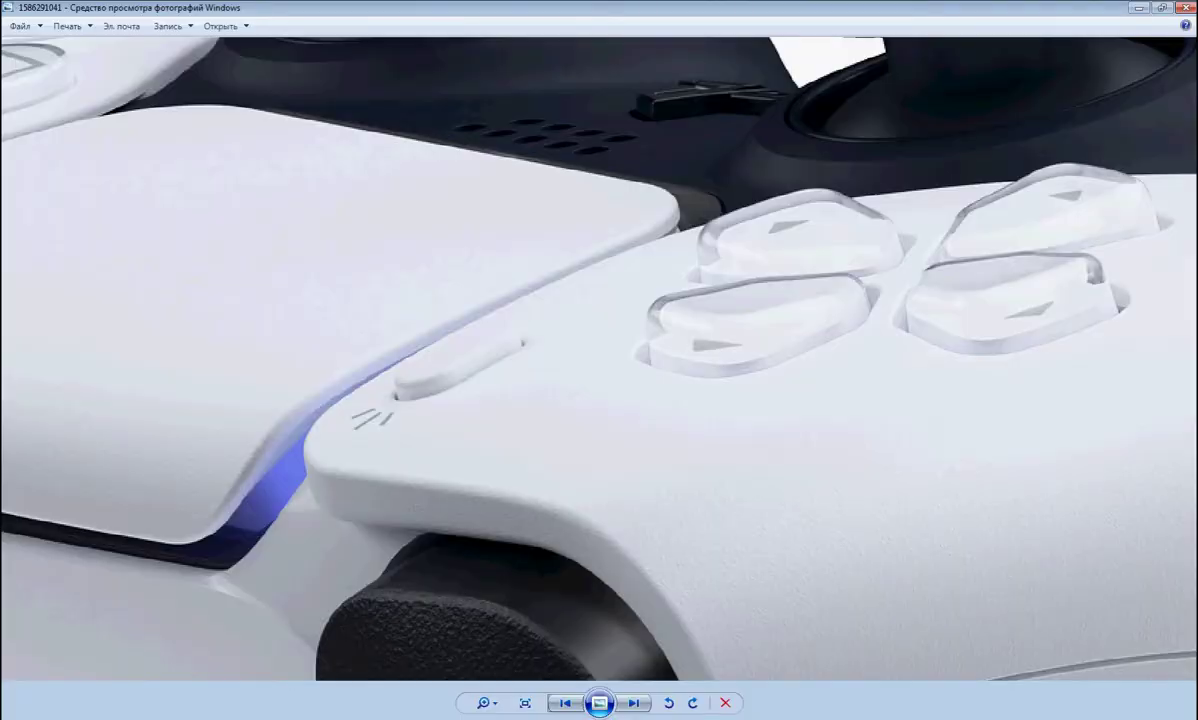
key(alt+Tab)
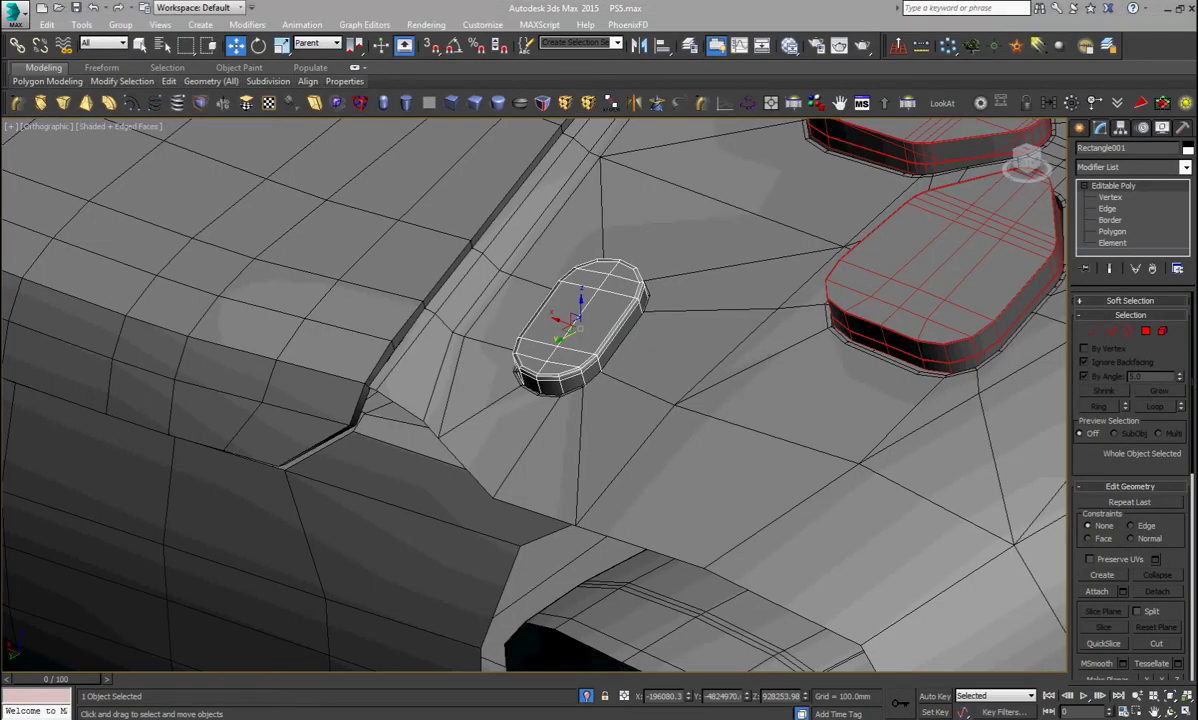
key(alt+Tab)
key(alt+Tab)
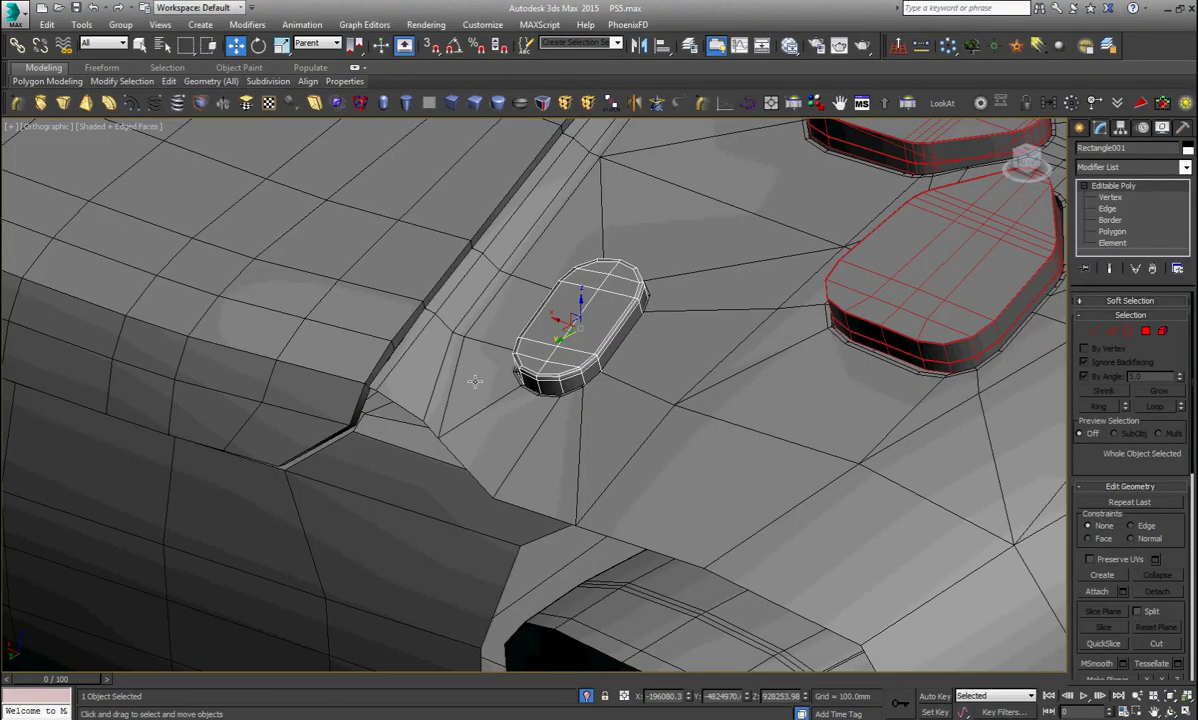
Select the controller body and frame it in Top view
click(475, 381)
key(t)
key(z)
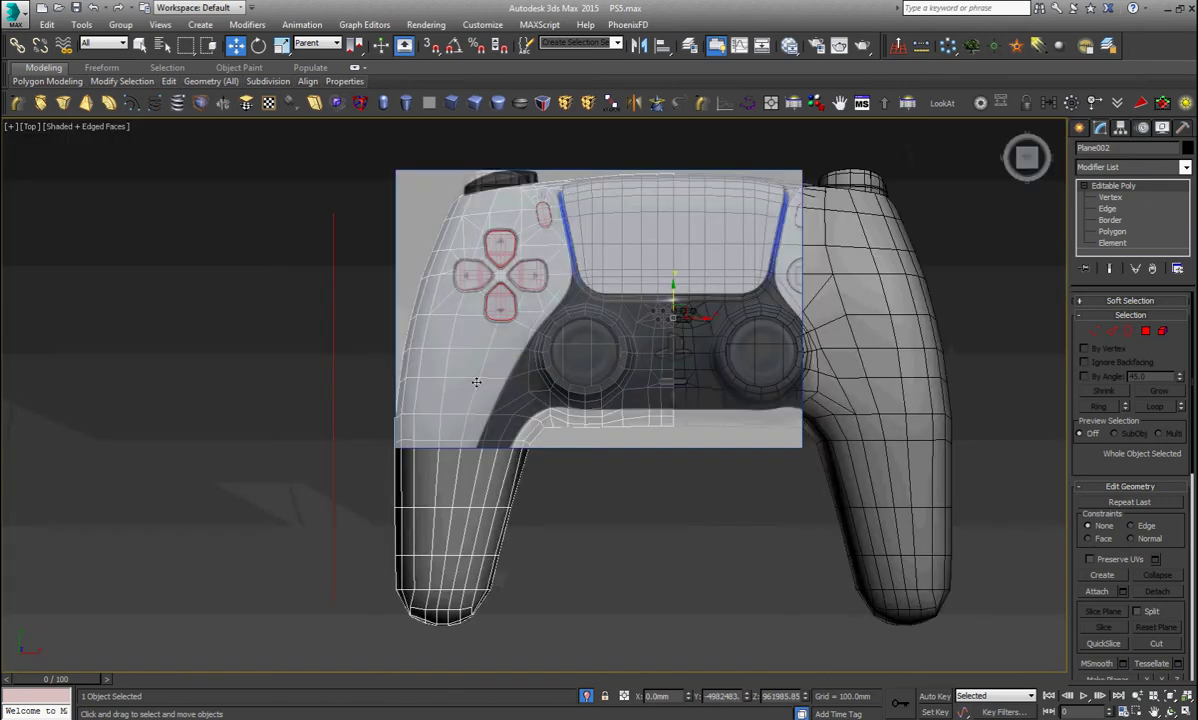
scroll(555, 250, up, 2)
scroll(560, 265, up, 1)
scroll(567, 286, up, 2)
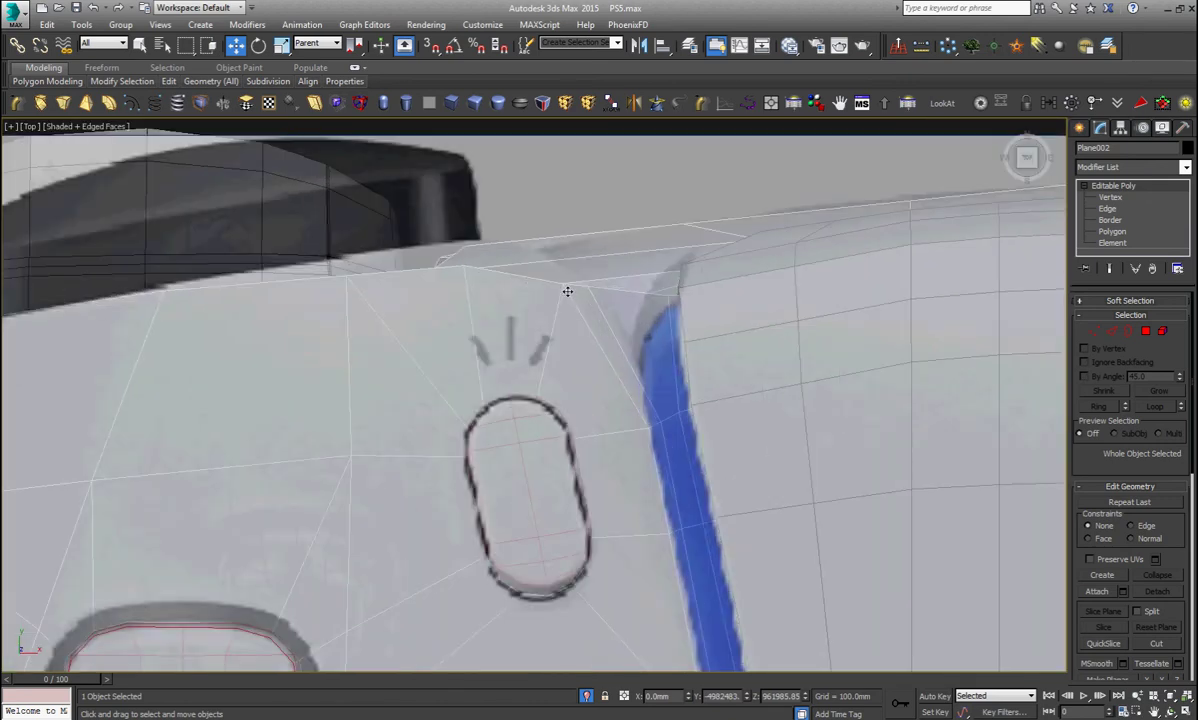
scroll(580, 295, up, 2)
scroll(600, 305, up, 1)
Remove the stray edge beside the blue strip from the body mesh
key(2)
click(731, 287)
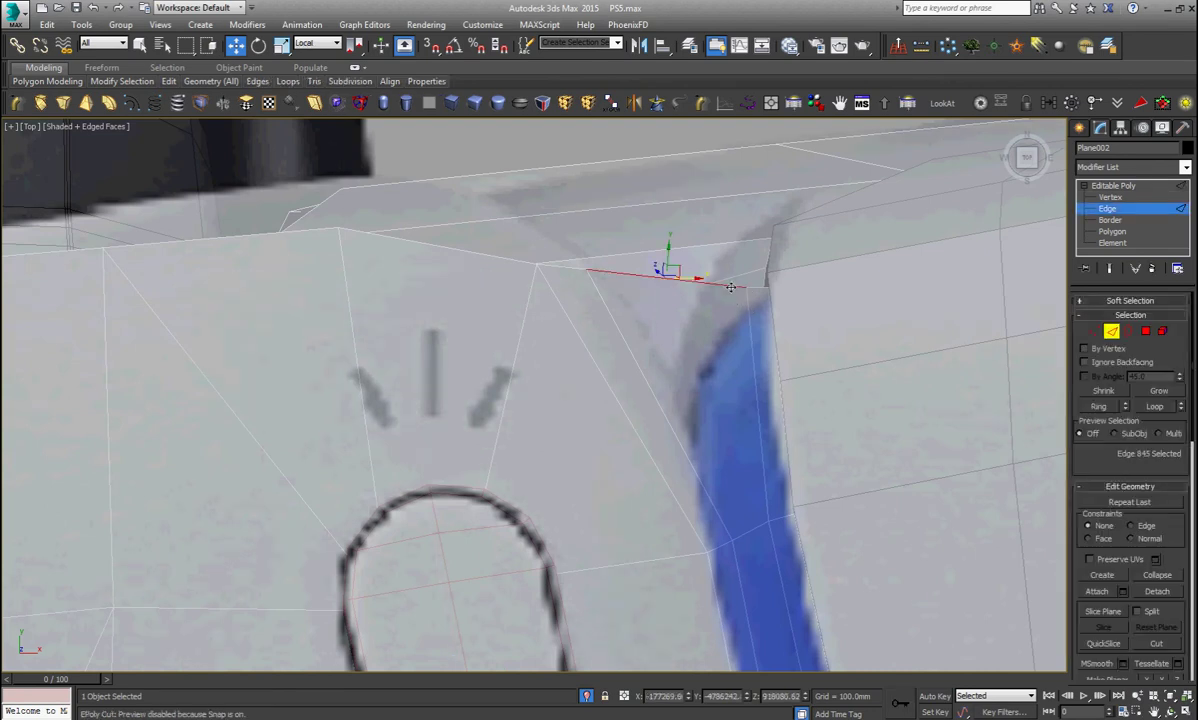
click(757, 285)
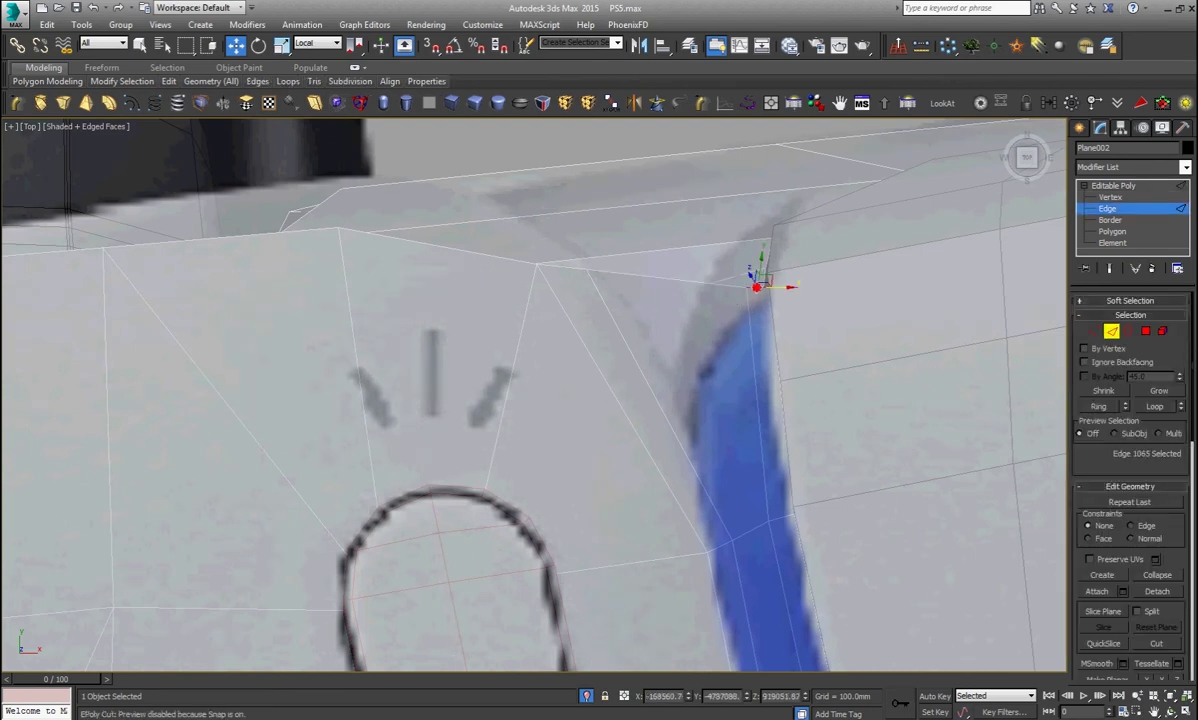
click(732, 284)
click(724, 285)
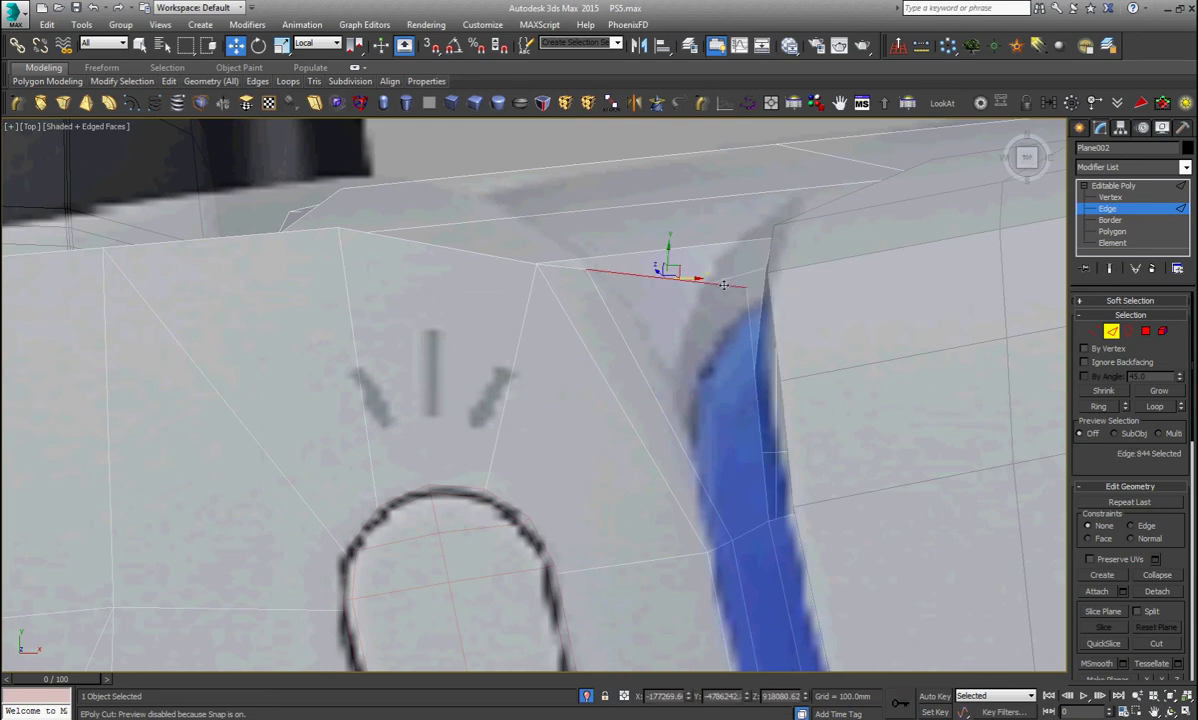
key(BackSpace)
Select the two short corner edges by the small pad, then zoom out to the whole controller
click(667, 426)
scroll(619, 433, down, 5)
alt+middle_drag(619, 433, 645, 433)
scroll(645, 433, up, 4)
mouse_move(825, 418)
alt+middle_down()
mouse_move(748, 350)
mouse_move(688, 482)
alt+middle_up()
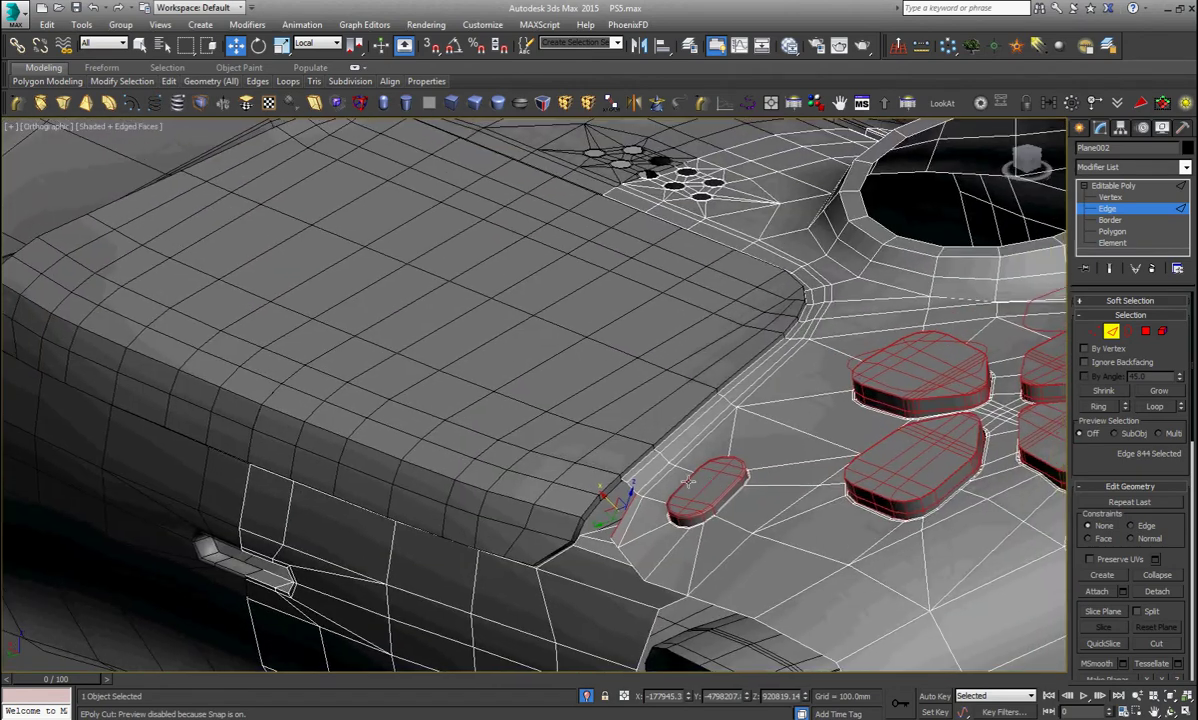
scroll(645, 484, up, 5)
click(567, 467)
ctrl+click(594, 489)
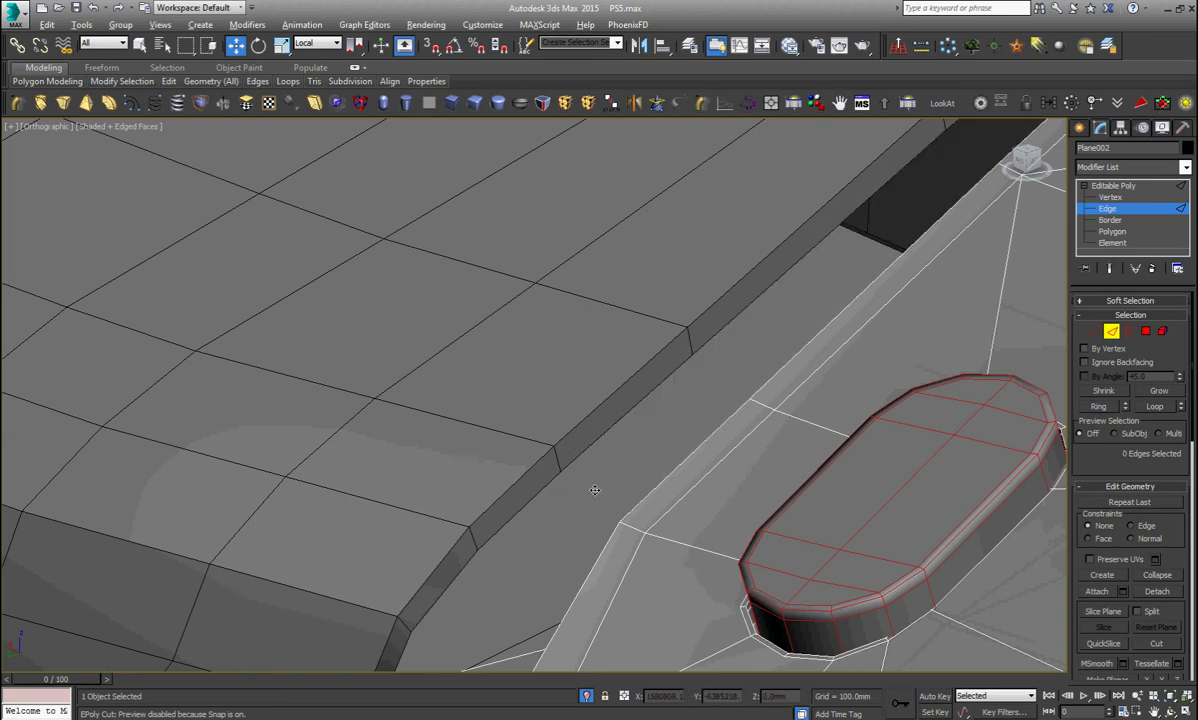
key(shift+z)
scroll(297, 340, up, 3)
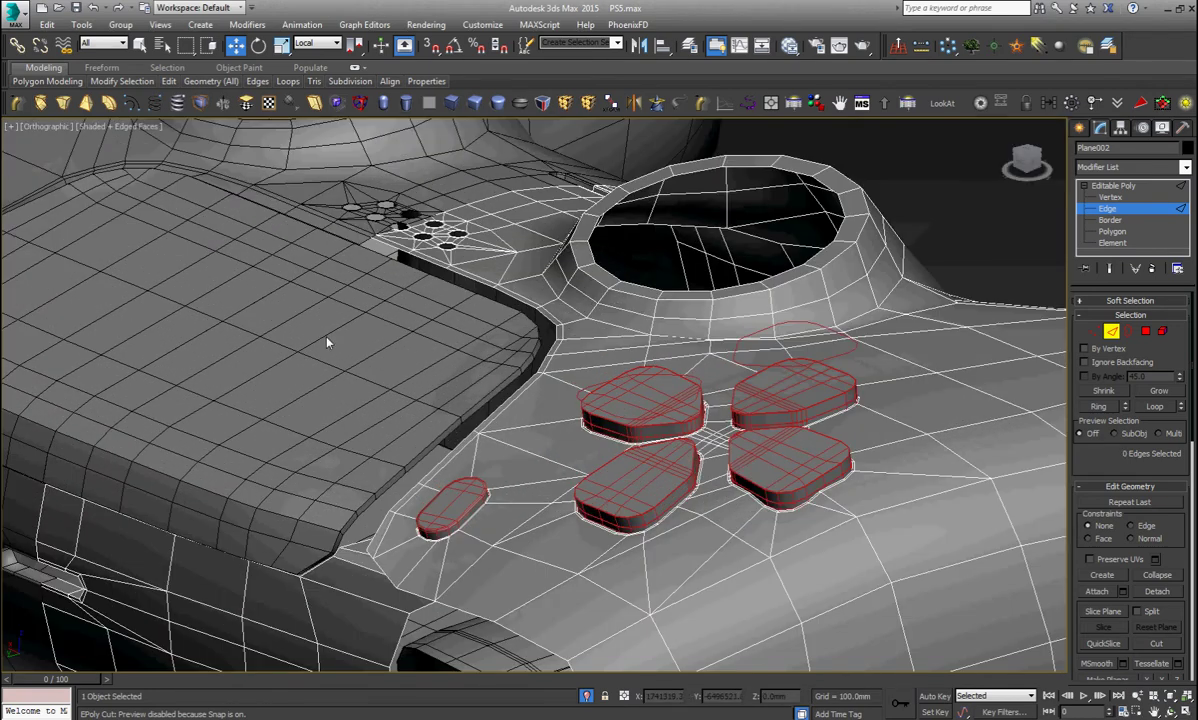
scroll(326, 340, up, 3)
Select the Object001 touchpad element and give it smoothing group 30, then exit Element level
click(1118, 186)
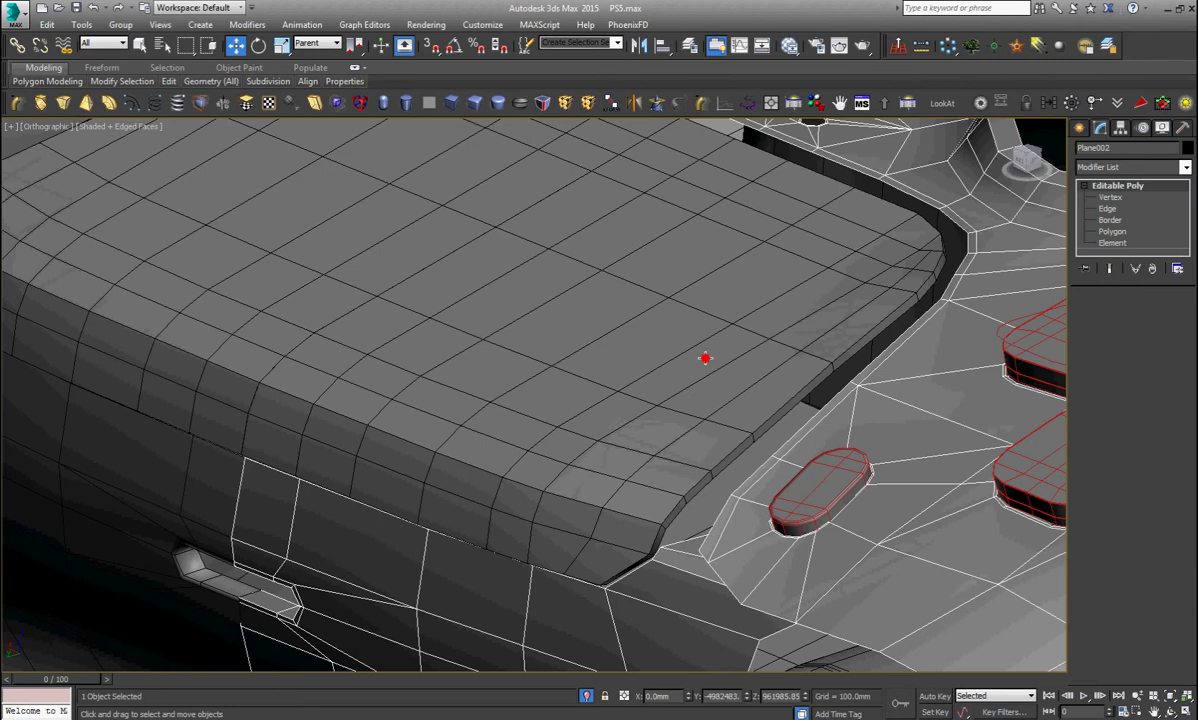
click(704, 356)
scroll(659, 335, down, 3)
scroll(607, 408, up, 2)
key(5)
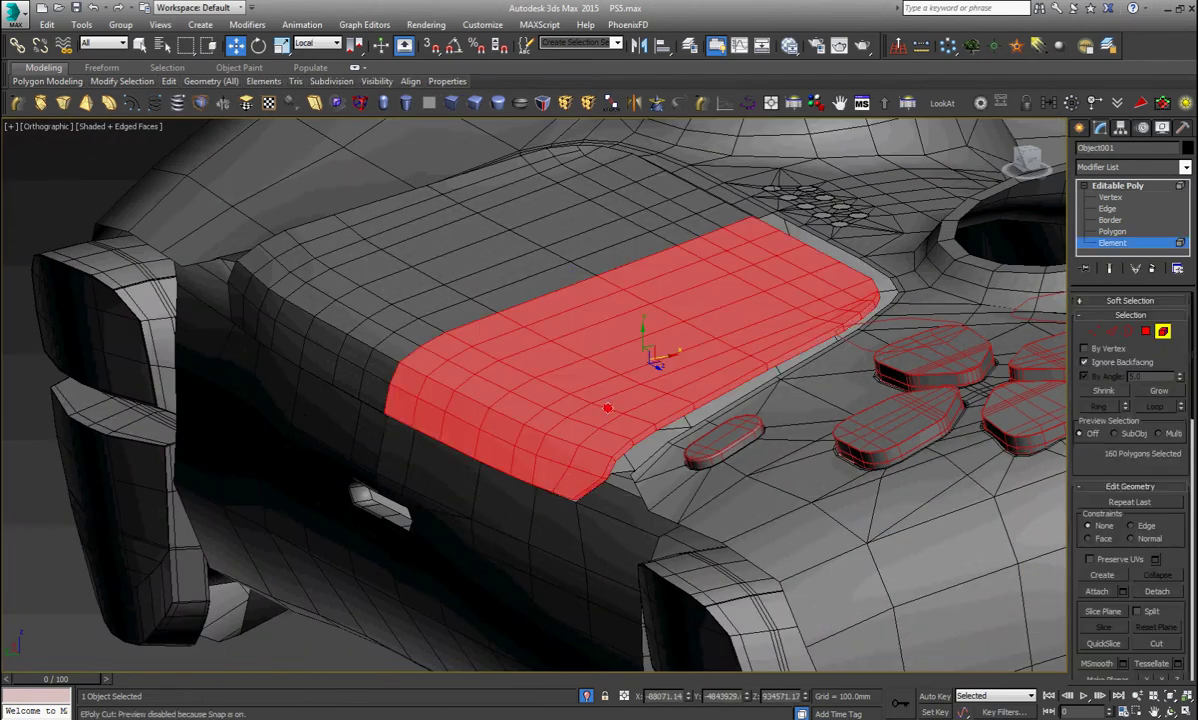
scroll(1160, 400, down, 3)
scroll(1170, 470, down, 3)
scroll(1181, 538, down, 3)
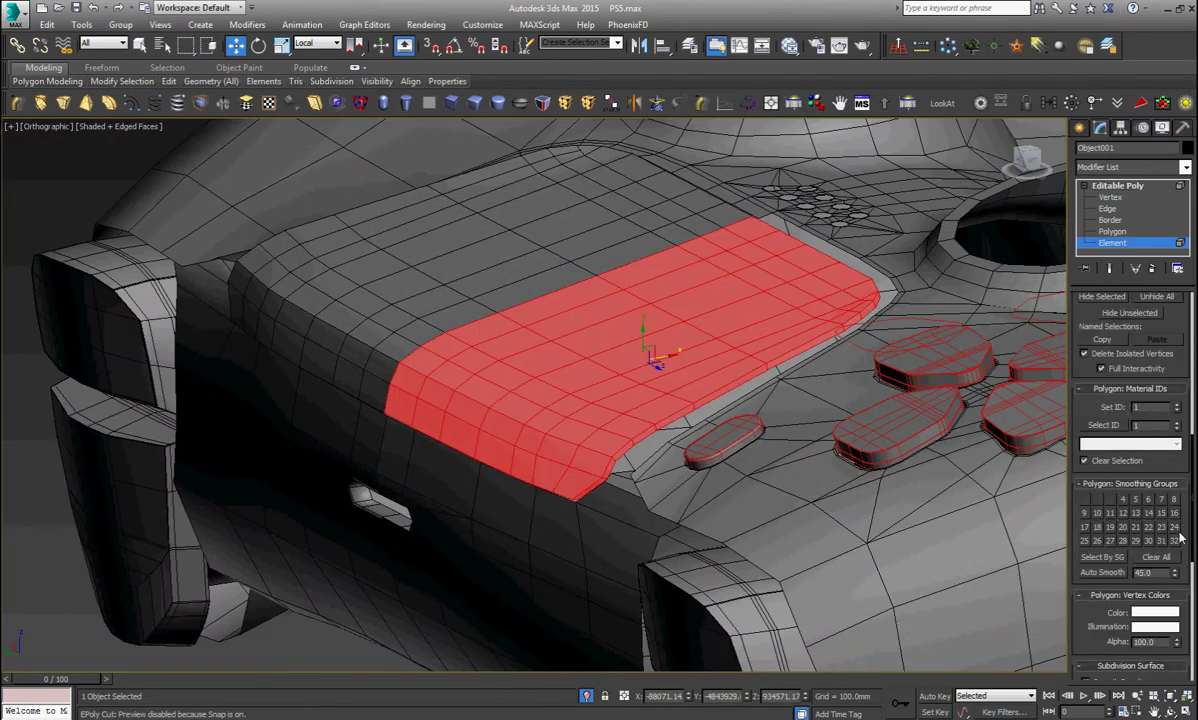
click(1149, 542)
click(1141, 186)
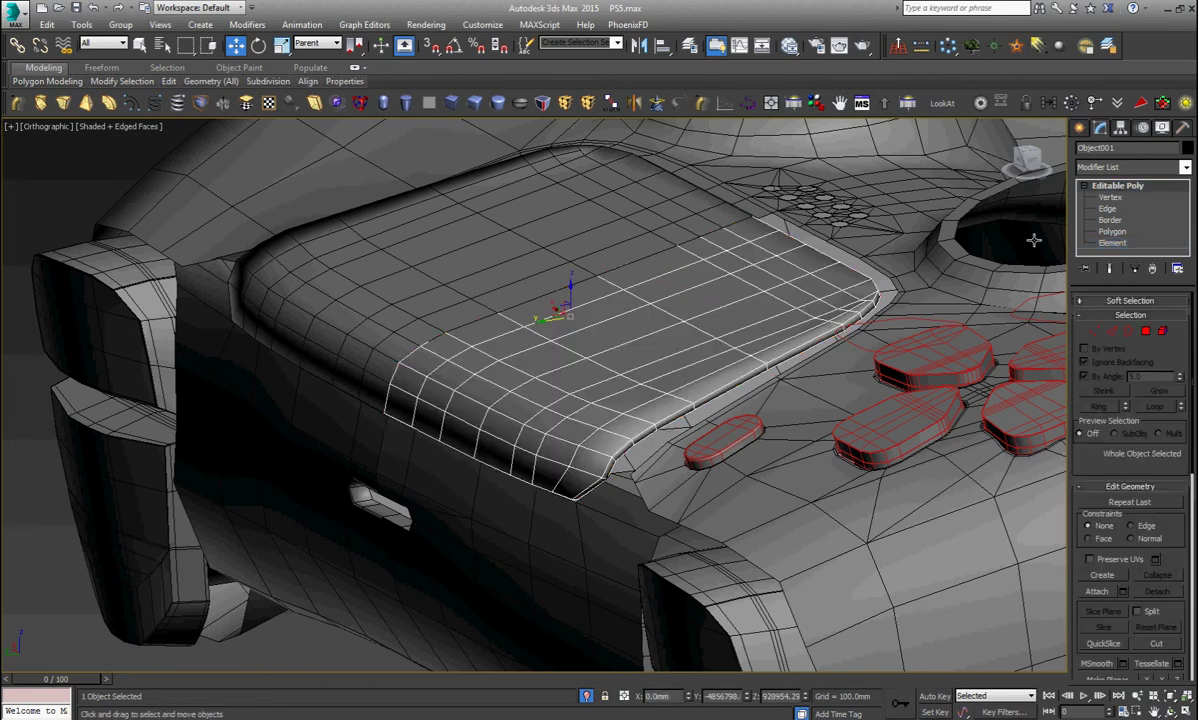
scroll(634, 455, up, 2)
scroll(634, 455, up, 4)
scroll(634, 455, up, 2)
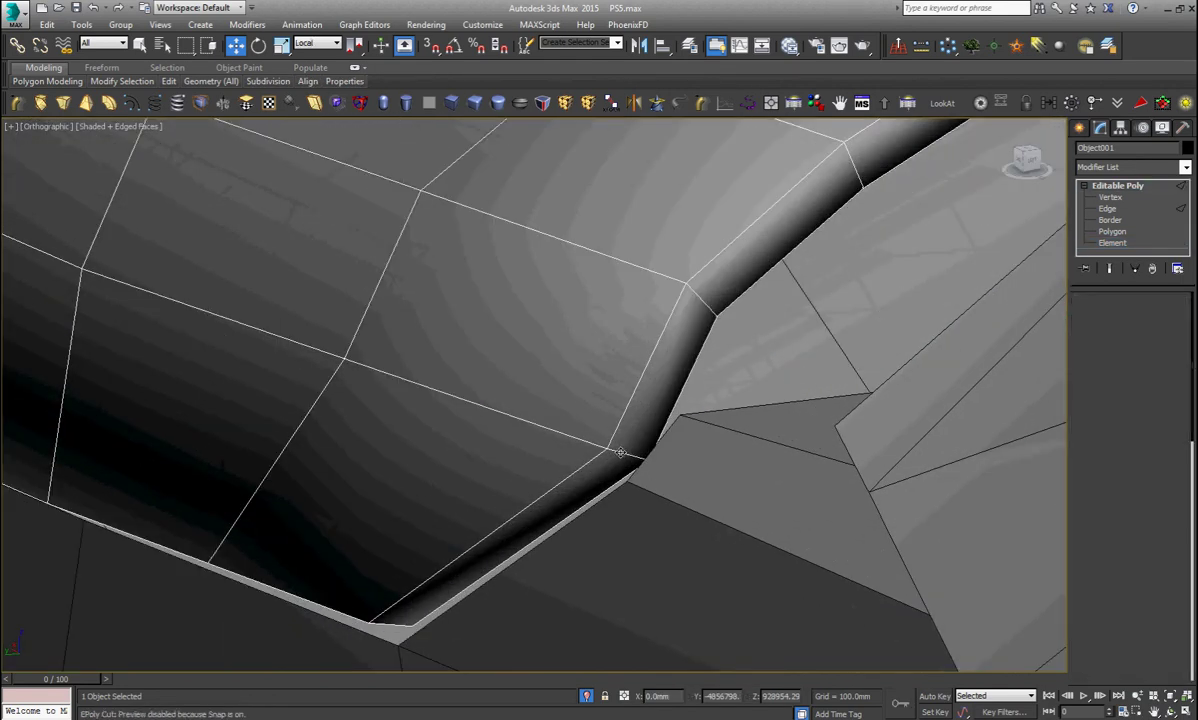
key(2)
click(620, 453)
alt+middle_drag(620, 453, 636, 458)
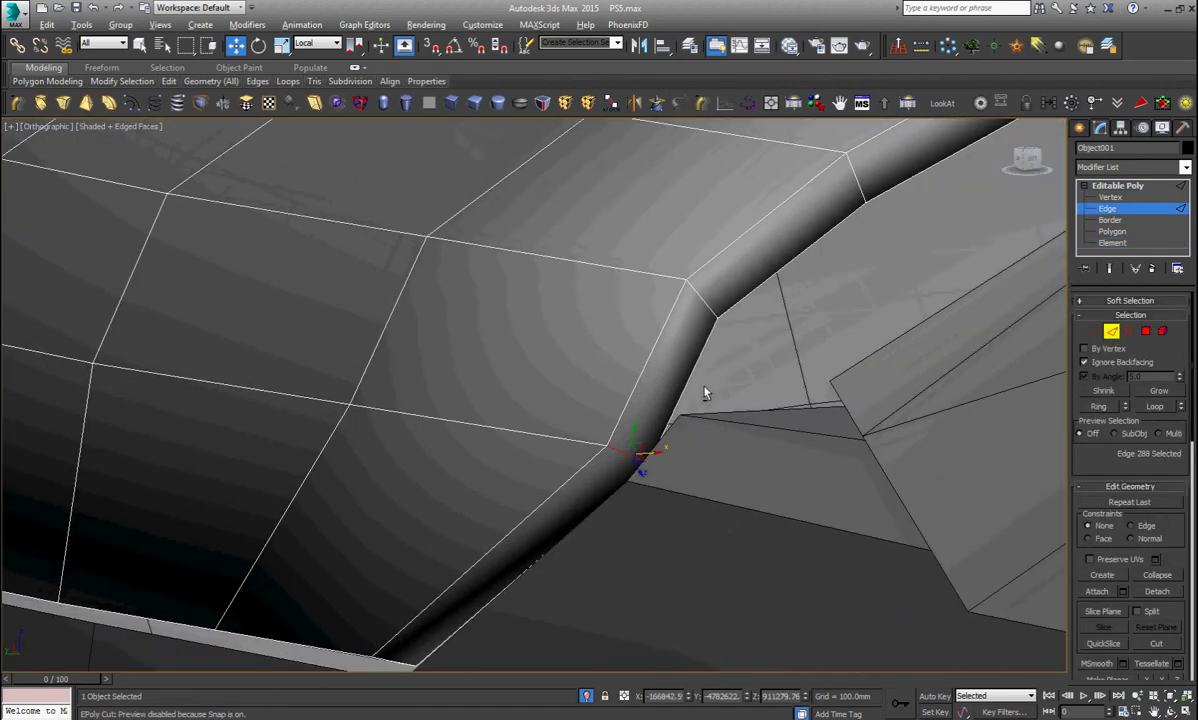
scroll(704, 393, down, 2)
scroll(704, 393, down, 3)
mouse_move(508, 466)
alt+middle_down()
mouse_move(492, 443)
mouse_move(533, 482)
alt+middle_up()
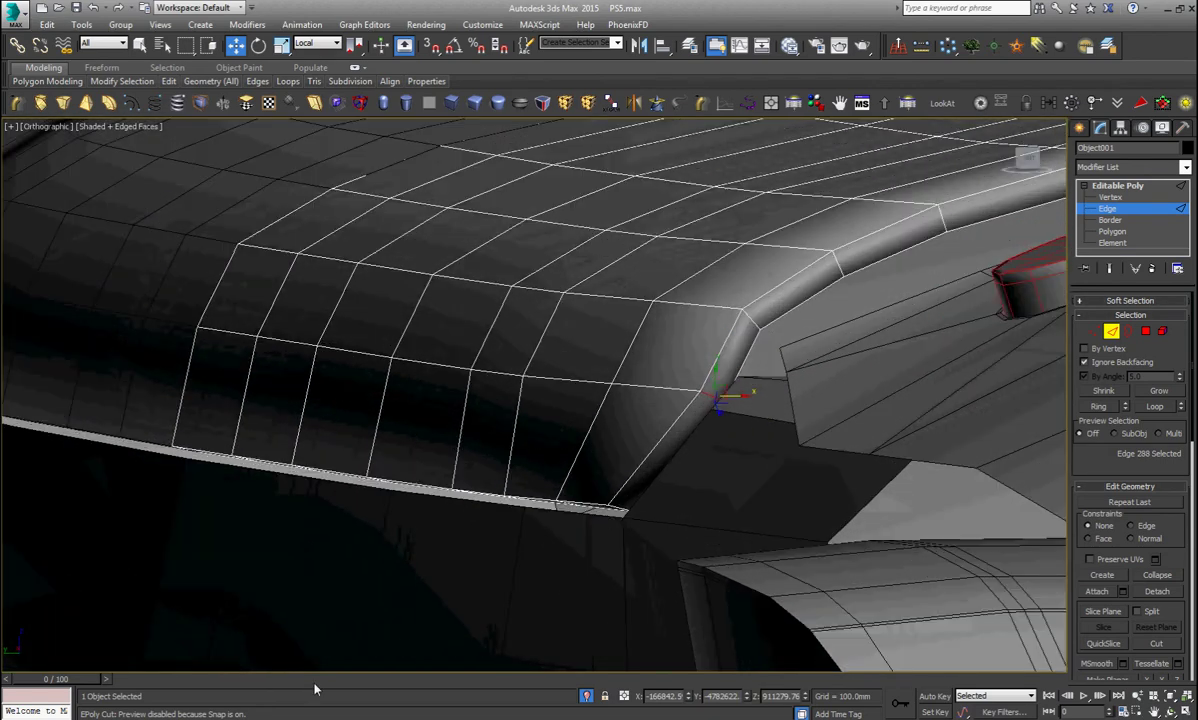
key(alt+Tab)
key(alt+Tab)
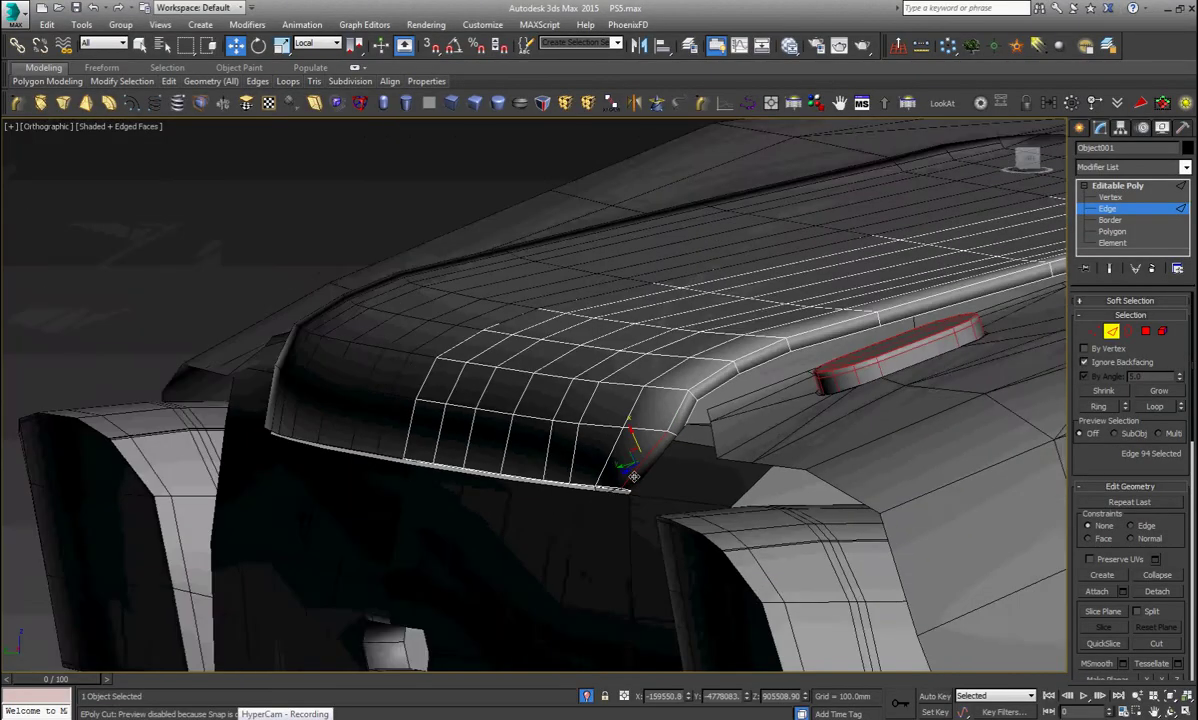
mouse_move(634, 467)
alt+middle_down()
mouse_move(845, 367)
mouse_move(560, 465)
alt+middle_up()
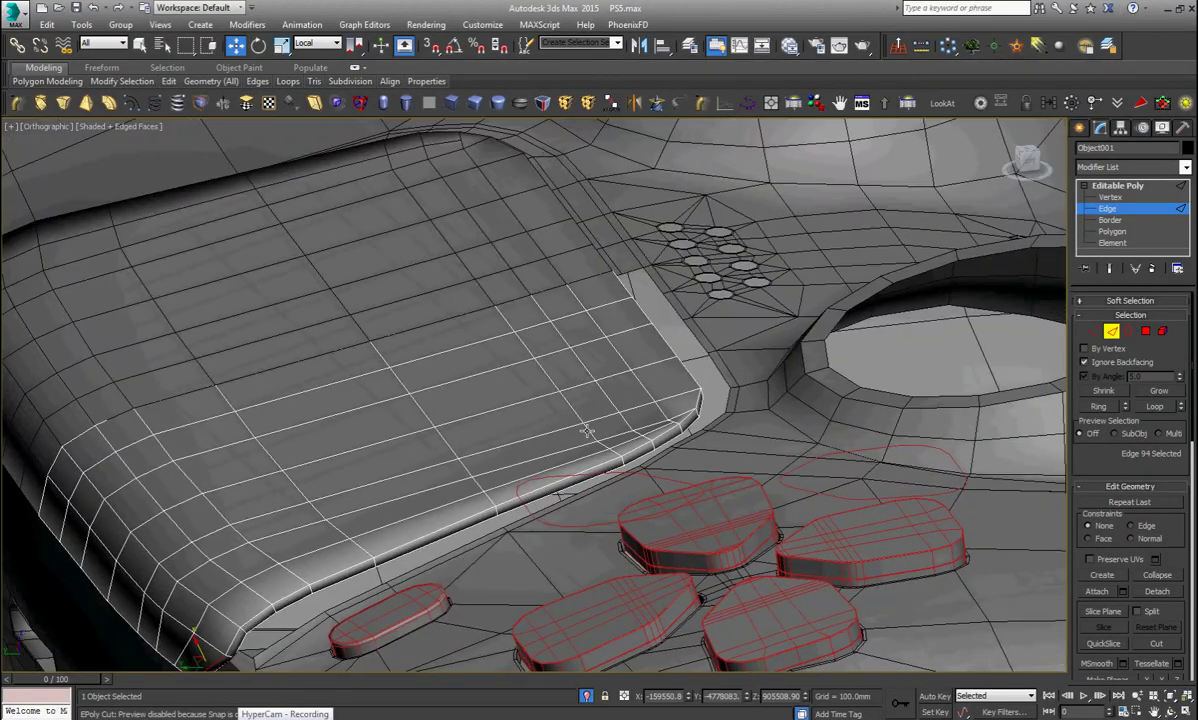
scroll(723, 440, up, 5)
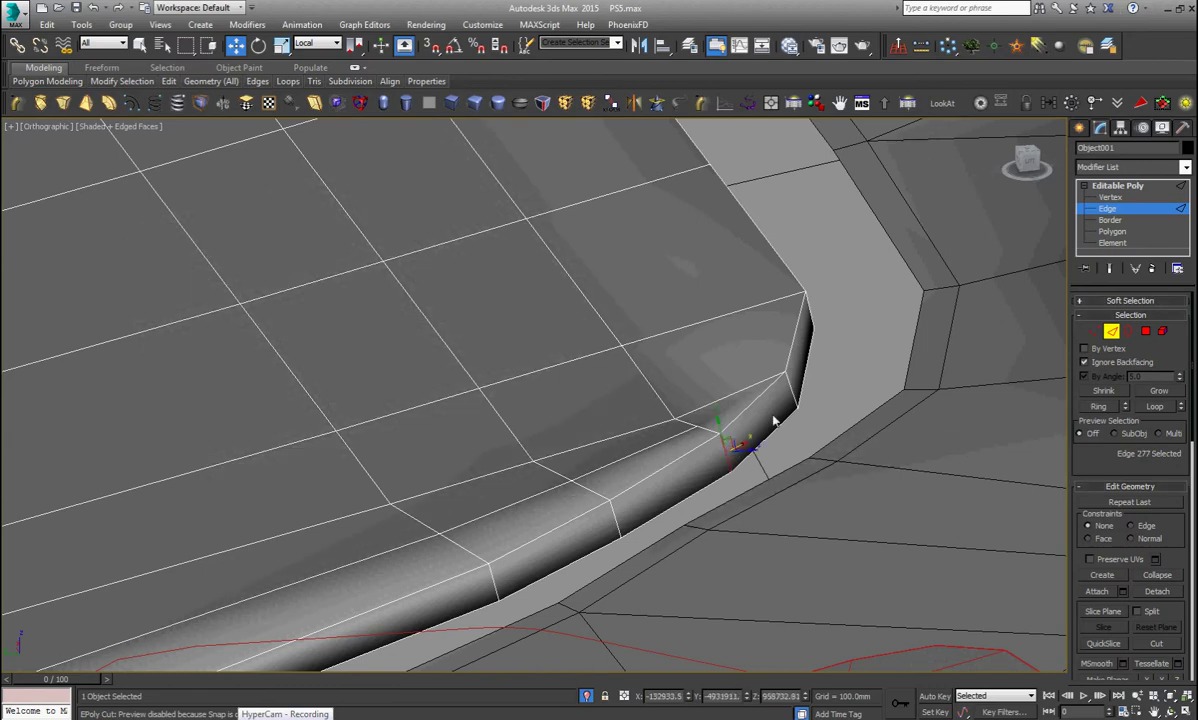
scroll(773, 421, down, 4)
scroll(773, 421, down, 3)
mouse_move(773, 421)
alt+middle_down()
mouse_move(738, 275)
mouse_move(698, 285)
mouse_move(778, 435)
alt+middle_up()
scroll(778, 435, up, 5)
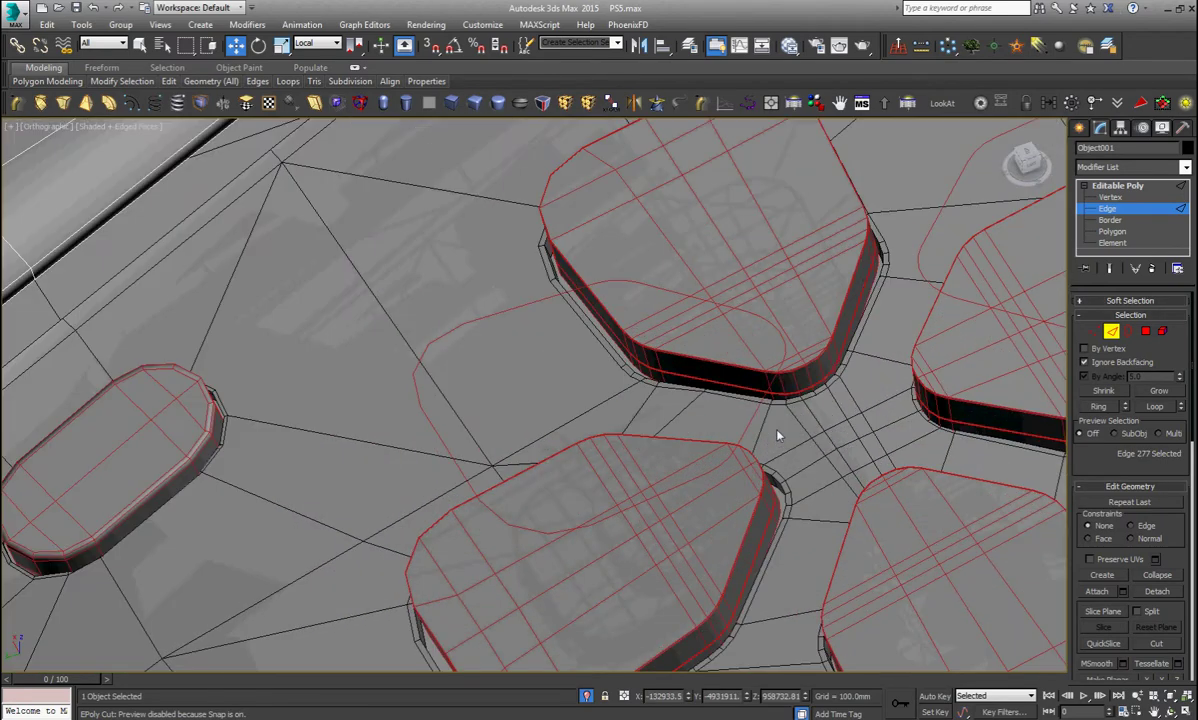
click(1094, 187)
click(640, 513)
scroll(640, 513, down, 3)
mouse_move(640, 513)
alt+middle_down()
mouse_move(719, 401)
mouse_move(632, 410)
mouse_move(605, 432)
mouse_move(656, 377)
mouse_move(640, 340)
mouse_move(600, 325)
mouse_move(660, 300)
mouse_move(700, 320)
mouse_move(716, 365)
mouse_move(709, 505)
alt+middle_up()
scroll(710, 407, down, 5)
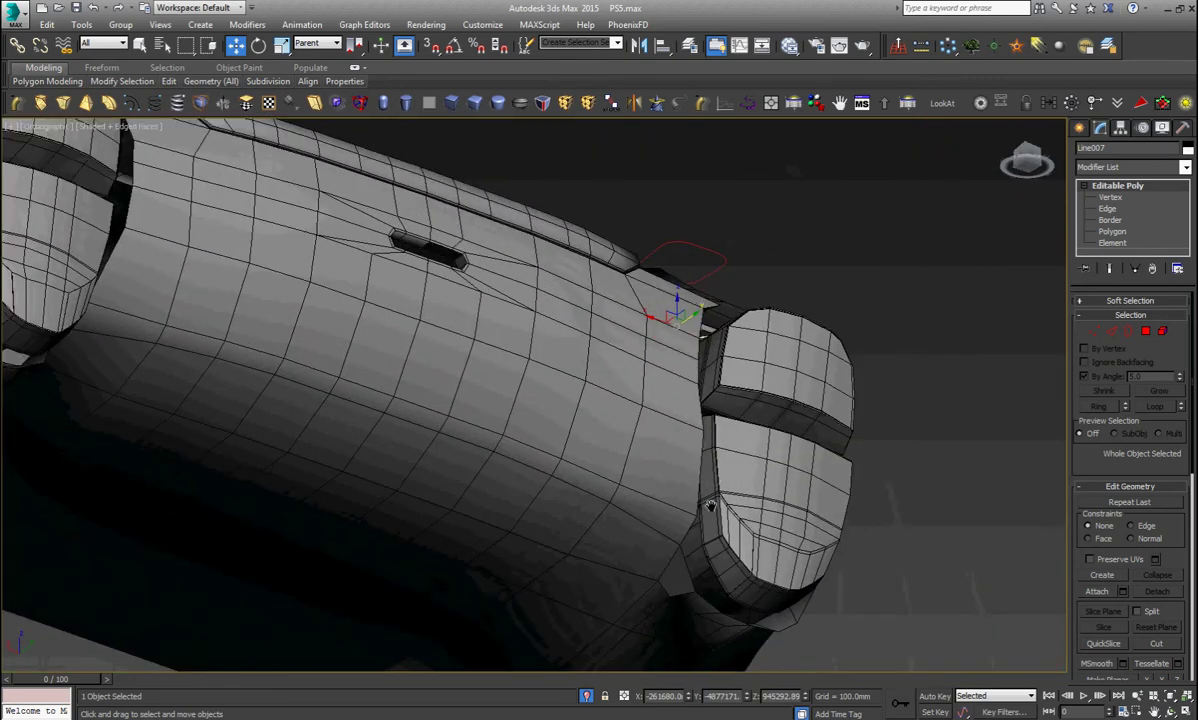
scroll(695, 490, up, 5)
click(677, 474)
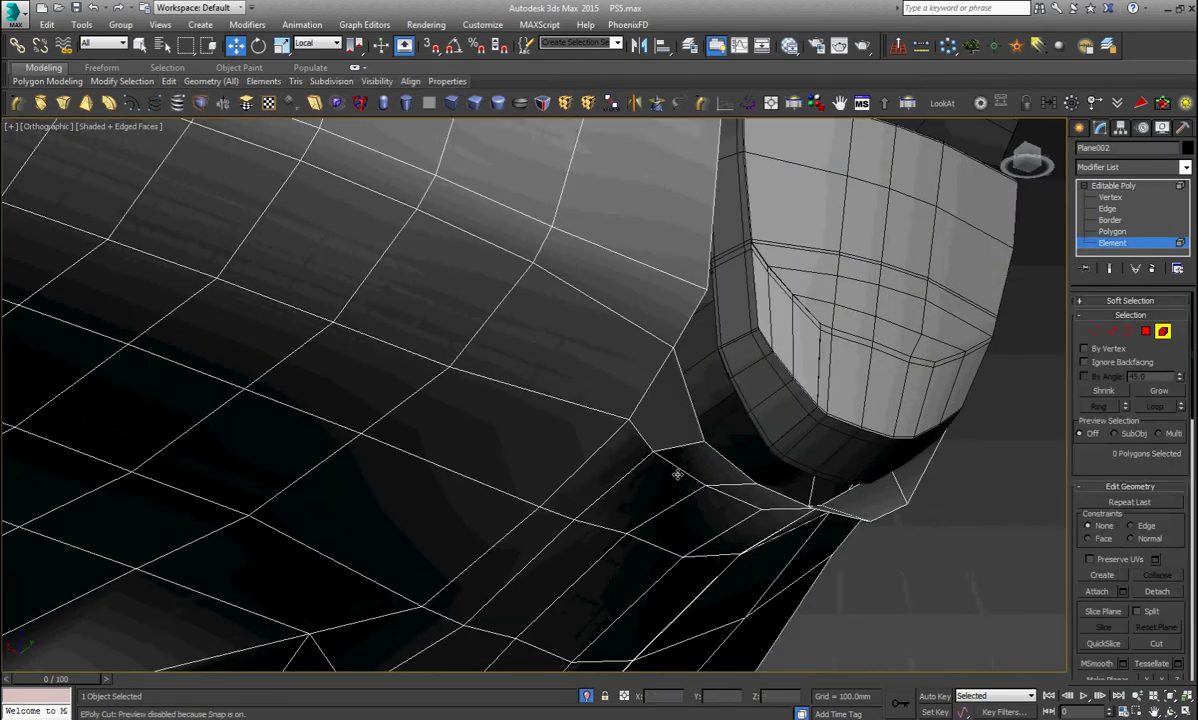
click(710, 487)
scroll(1118, 343, down, 5)
scroll(1150, 390, down, 5)
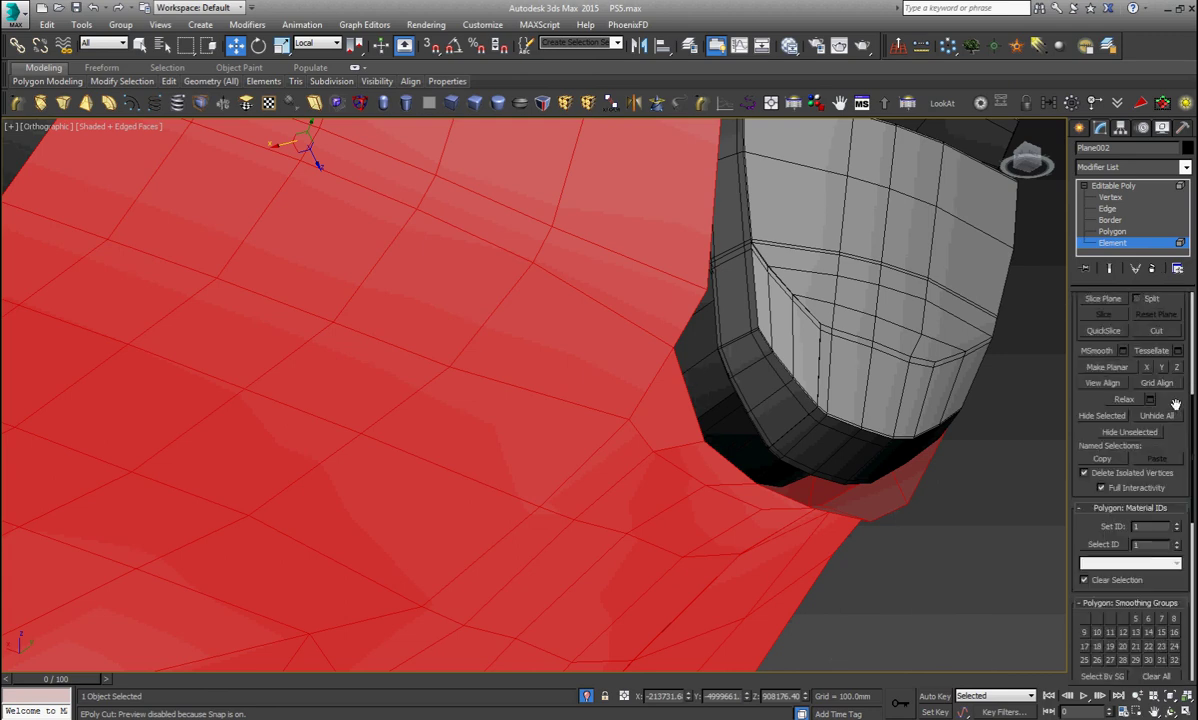
scroll(1176, 424, down, 5)
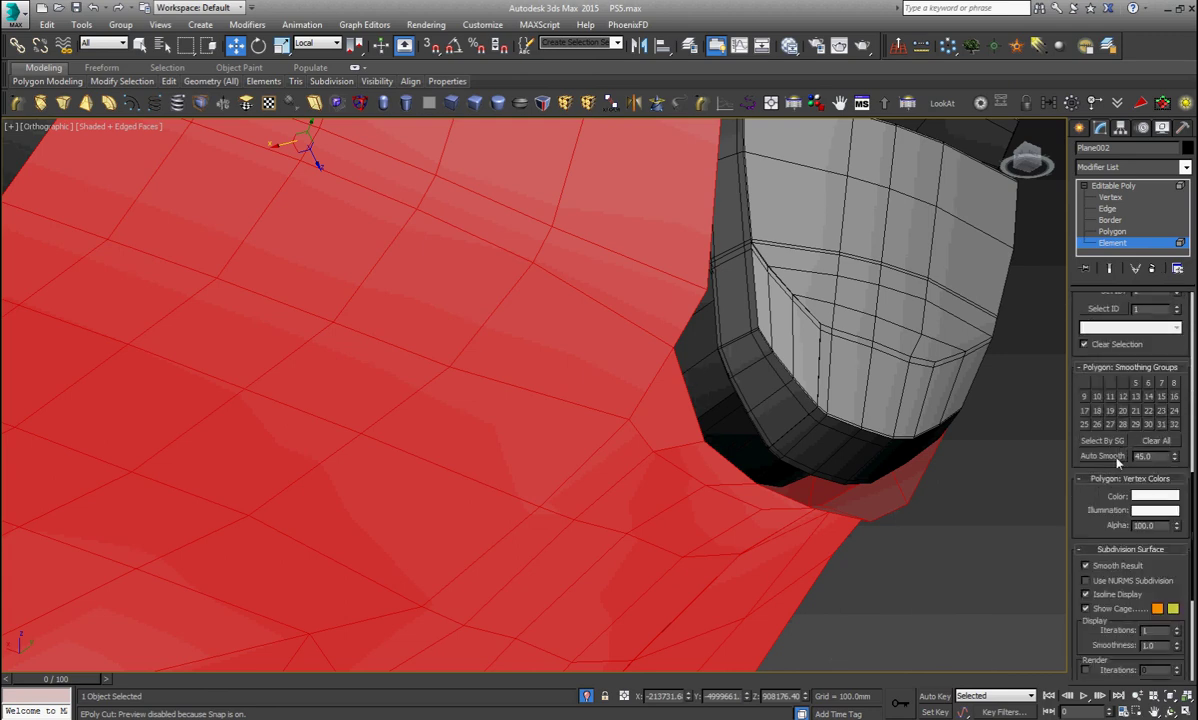
click(1120, 186)
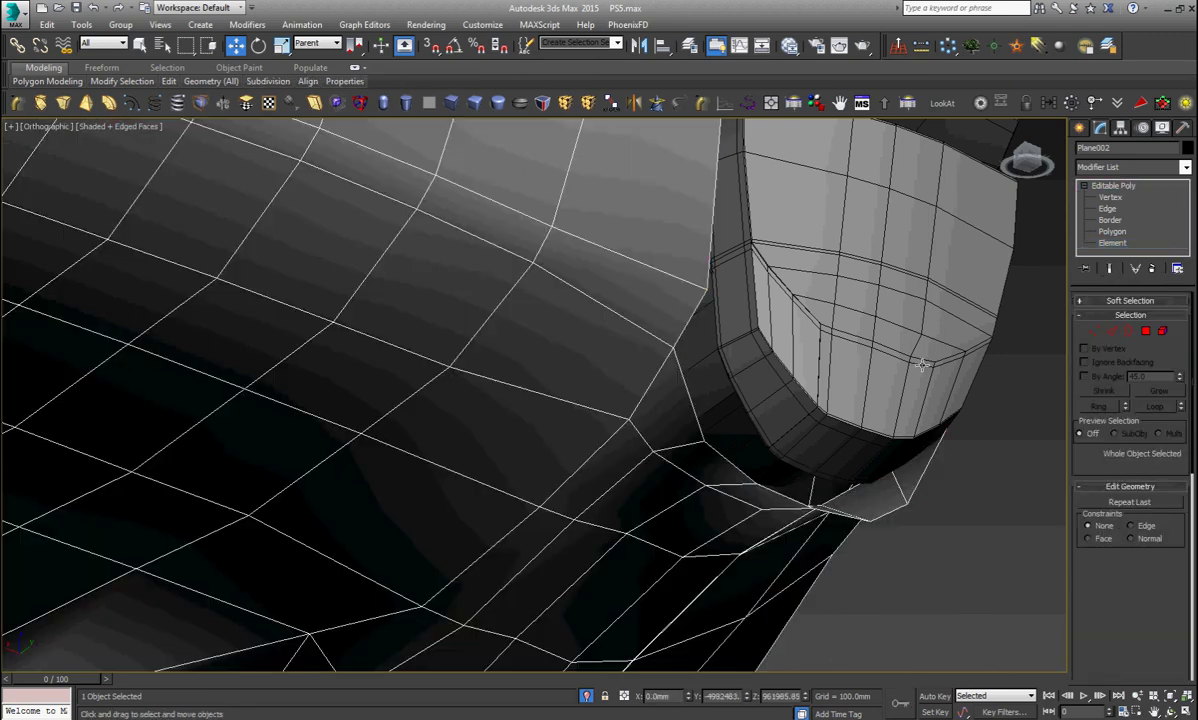
click(909, 385)
scroll(909, 385, down, 6)
alt+middle_drag(909, 385, 627, 484)
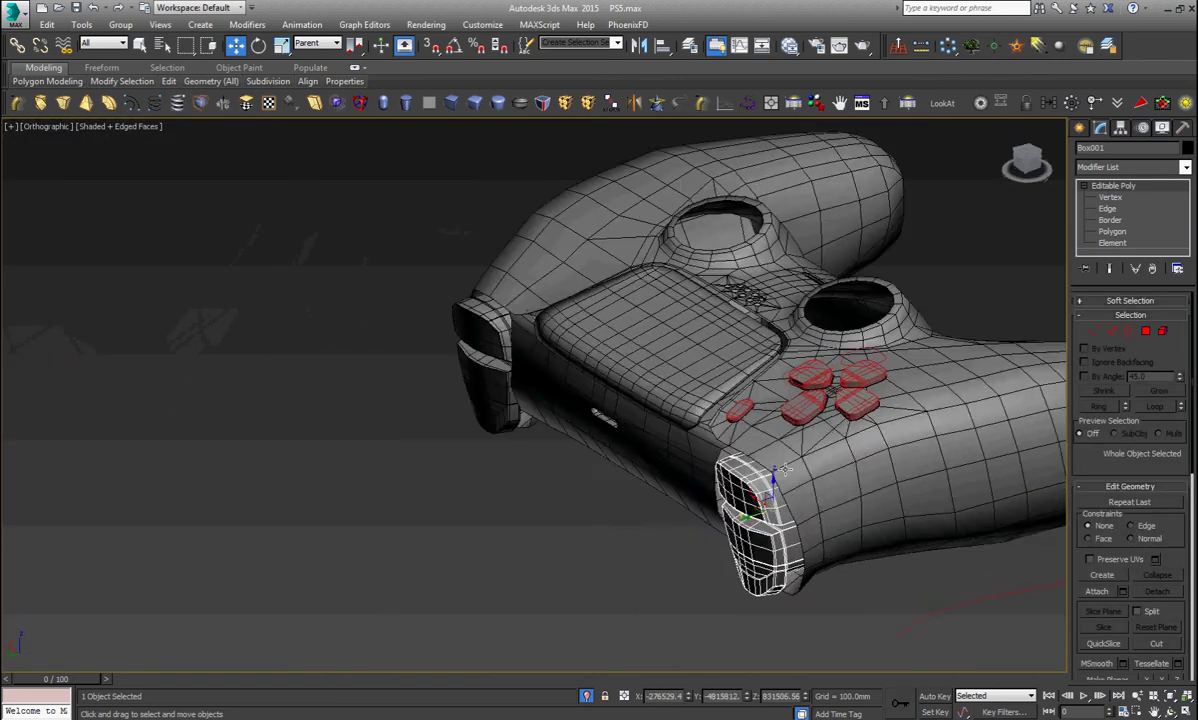
scroll(627, 484, up, 3)
scroll(789, 475, up, 2)
scroll(789, 475, up, 4)
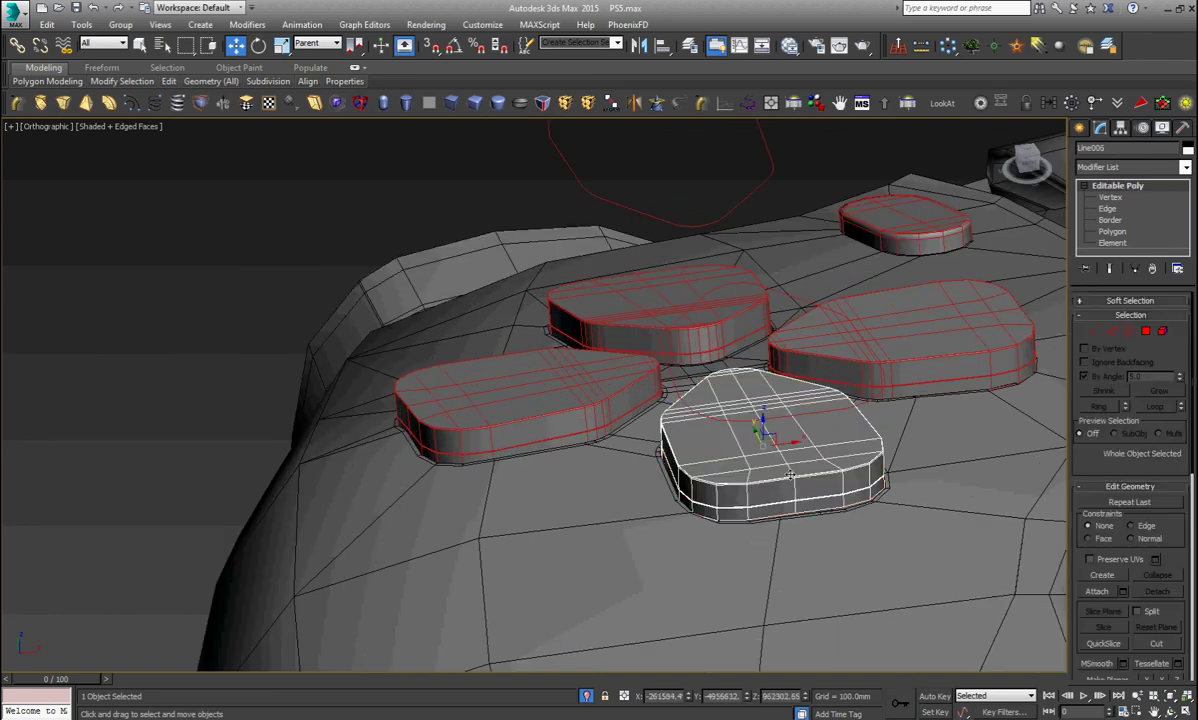